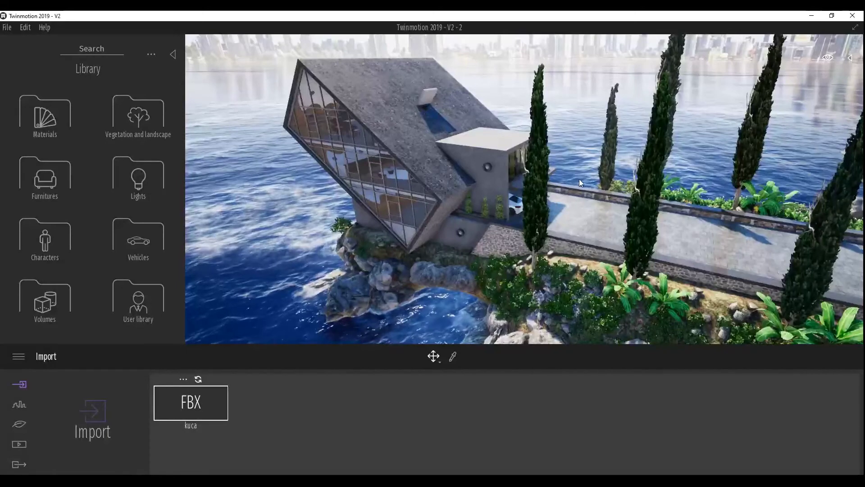
Set up the Grass 1 vegetation brush with a 2 m diameter and 50% density
scroll(506, 288, up, 3)
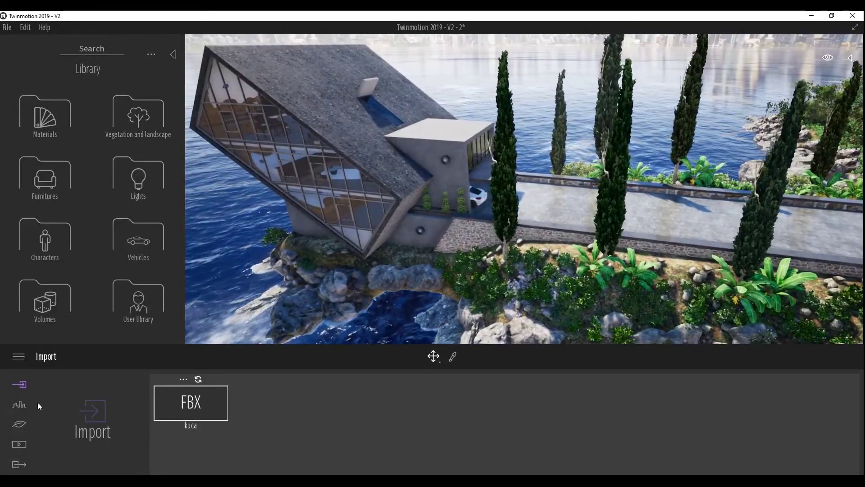
click(19, 425)
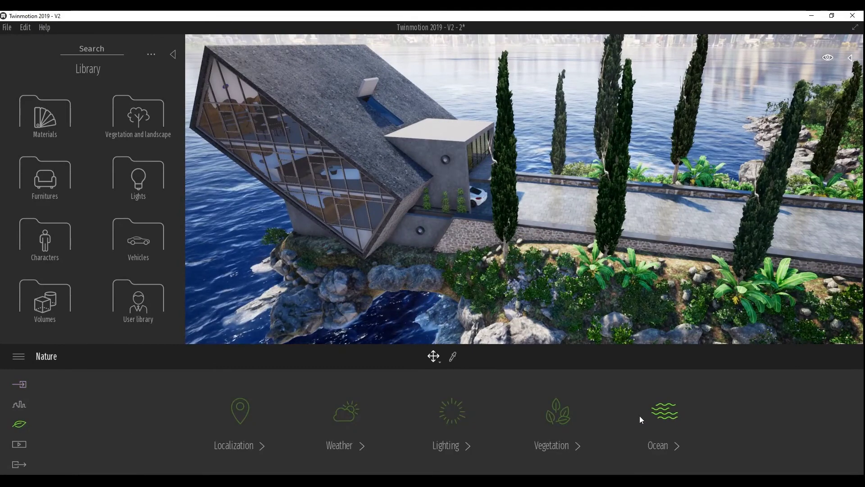
click(558, 412)
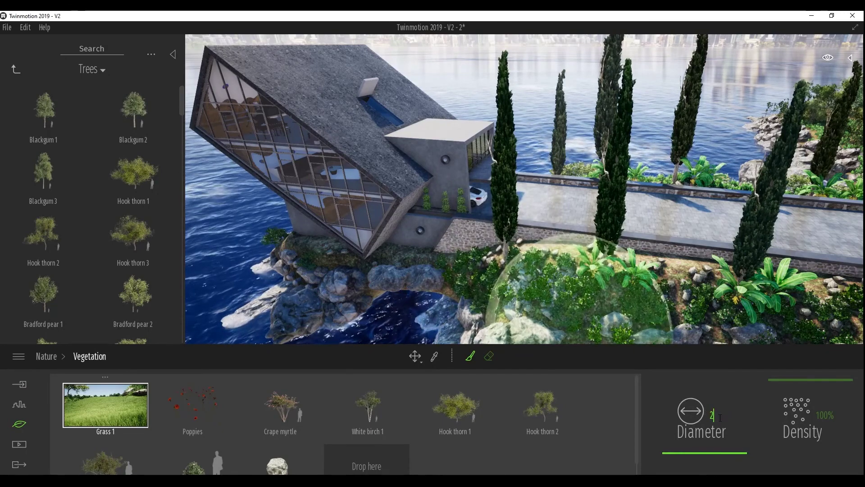
key(Return)
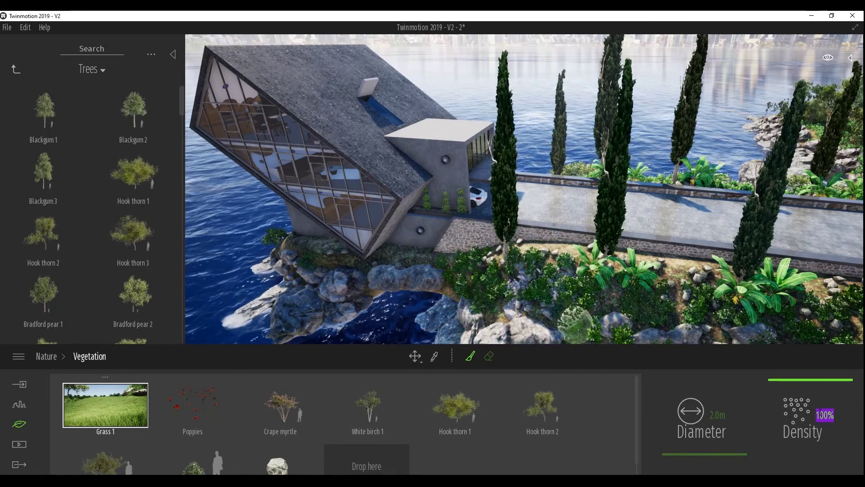
text(50)
key(Return)
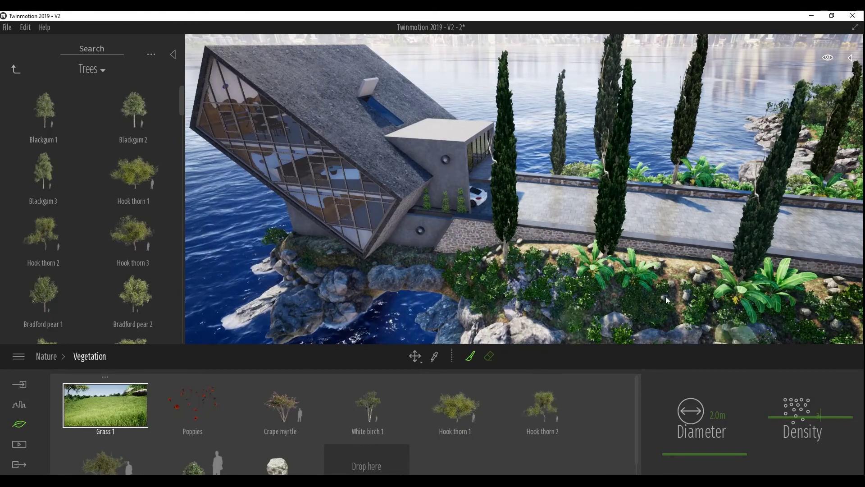
Fly the camera forward toward the house and onto the paved path
scroll(665, 297, up, 3)
key(Up)
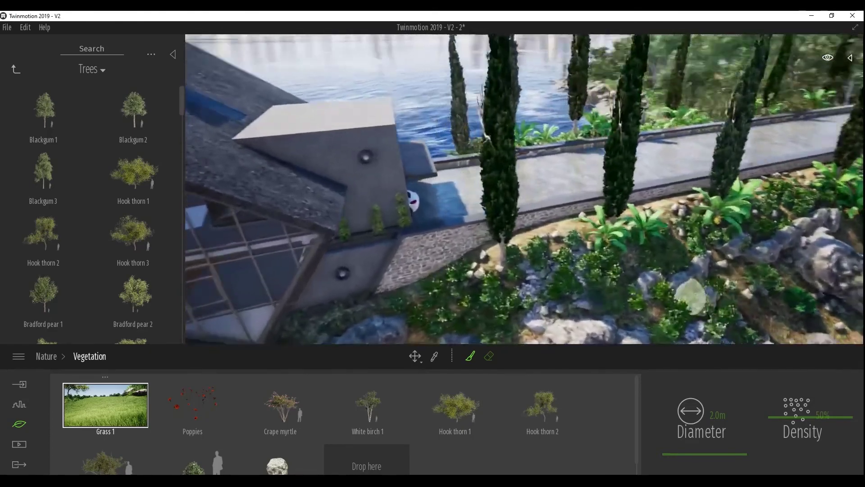
key(Up)
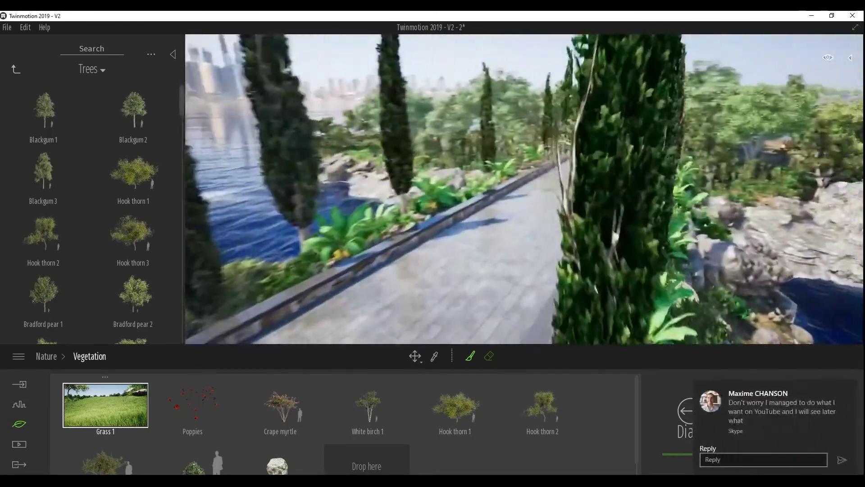
scroll(709, 296, down, 5)
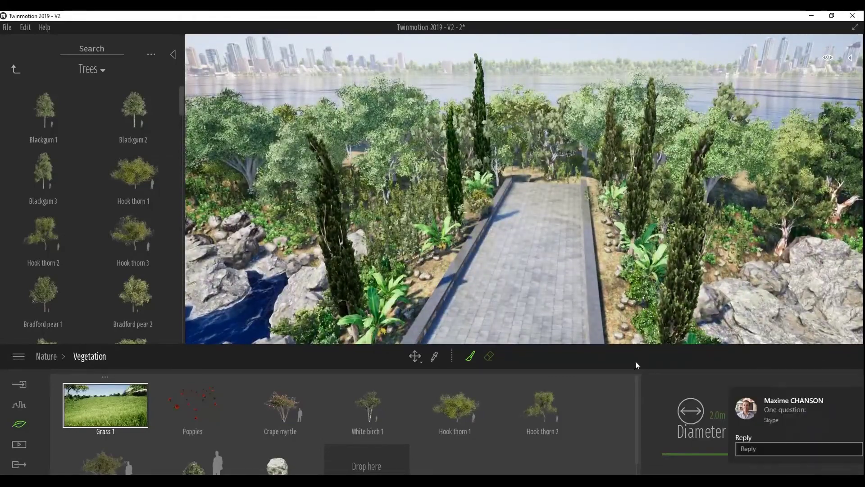
Paint a Grass 1 strip along the dirt edge beside the paved path
click(848, 408)
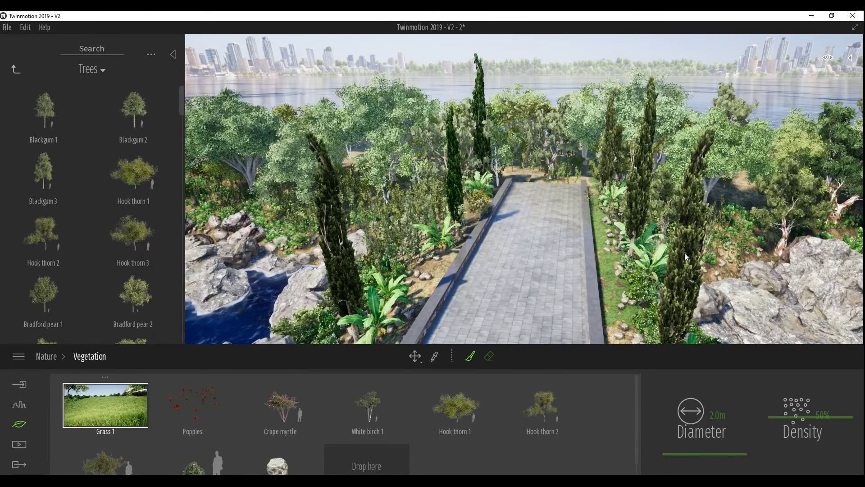
drag(710, 268, 703, 324)
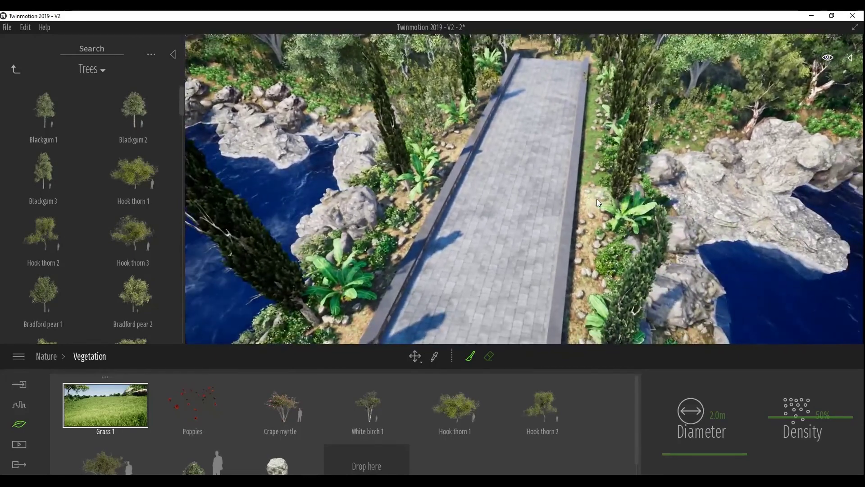
drag(597, 201, 590, 283)
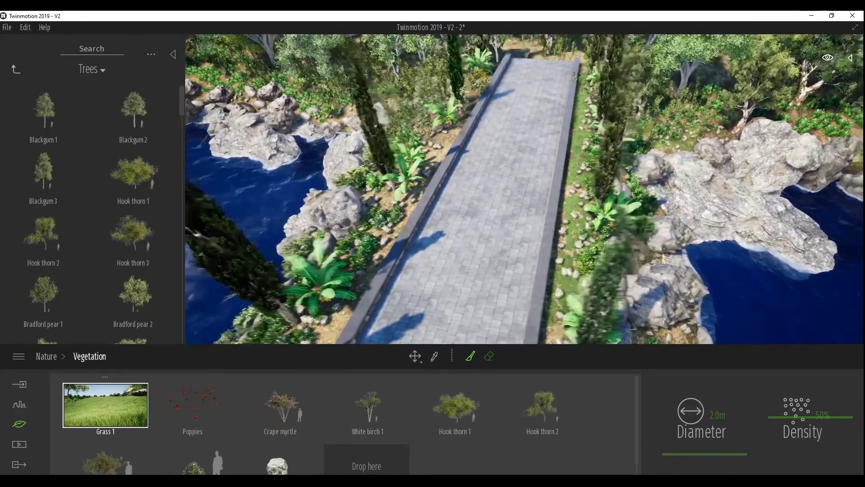
right_drag(583, 316, 557, 261)
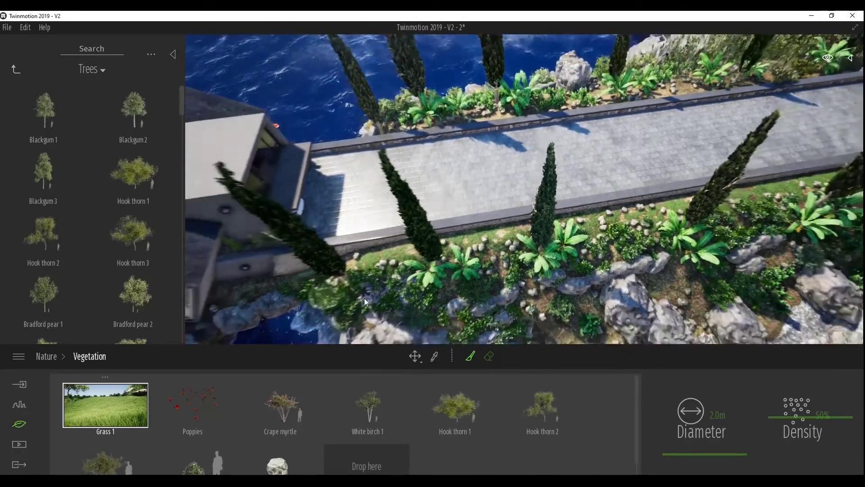
mouse_move(364, 298)
right_down()
mouse_move(293, 297)
mouse_move(293, 271)
mouse_move(203, 270)
mouse_move(489, 206)
right_up()
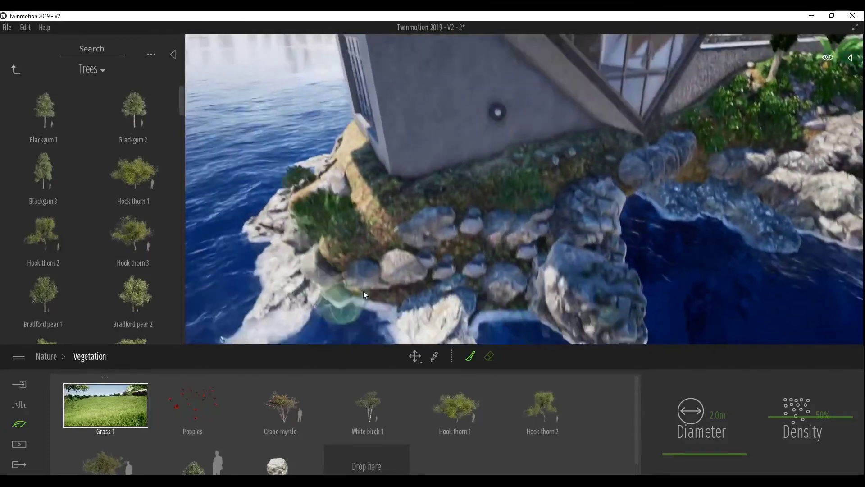
Paint Grass 1 patches on the slope below the house, near the stairs and by the rocks
drag(567, 160, 623, 160)
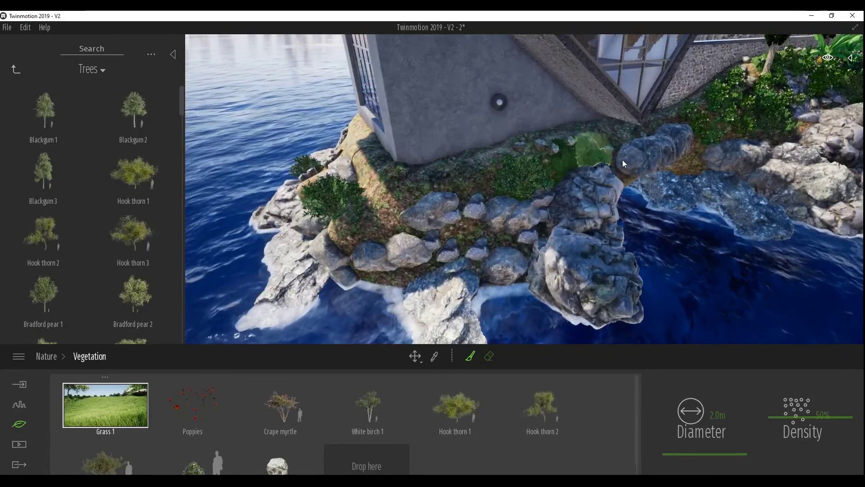
right_drag(472, 184, 535, 183)
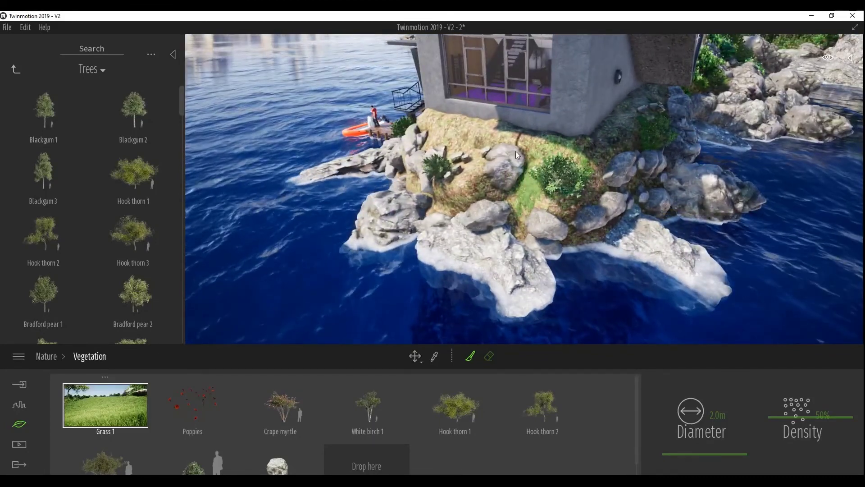
mouse_move(433, 132)
right_down()
mouse_move(397, 129)
mouse_move(387, 149)
mouse_move(463, 139)
right_up()
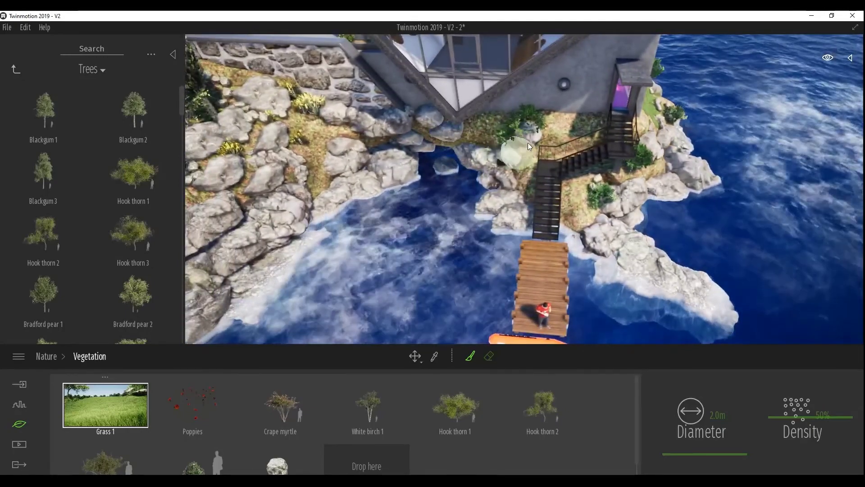
drag(539, 133, 481, 132)
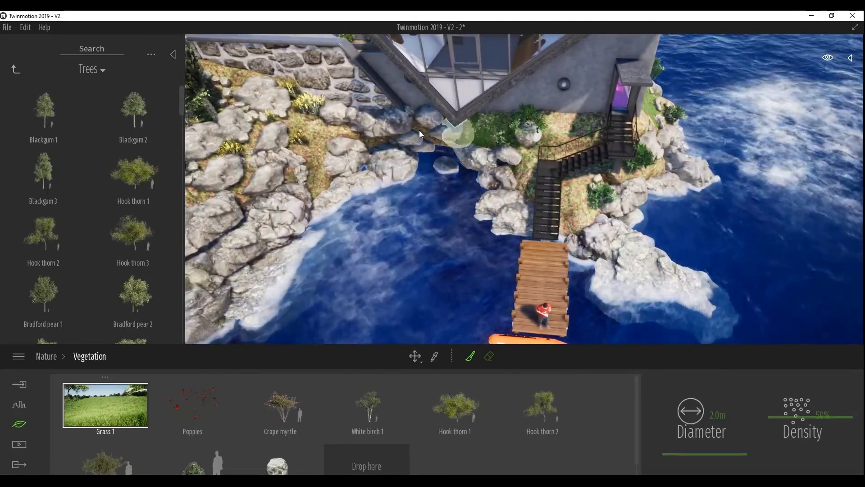
mouse_move(378, 141)
mouse_down()
mouse_move(321, 157)
mouse_move(302, 132)
mouse_up()
right_drag(303, 131, 296, 128)
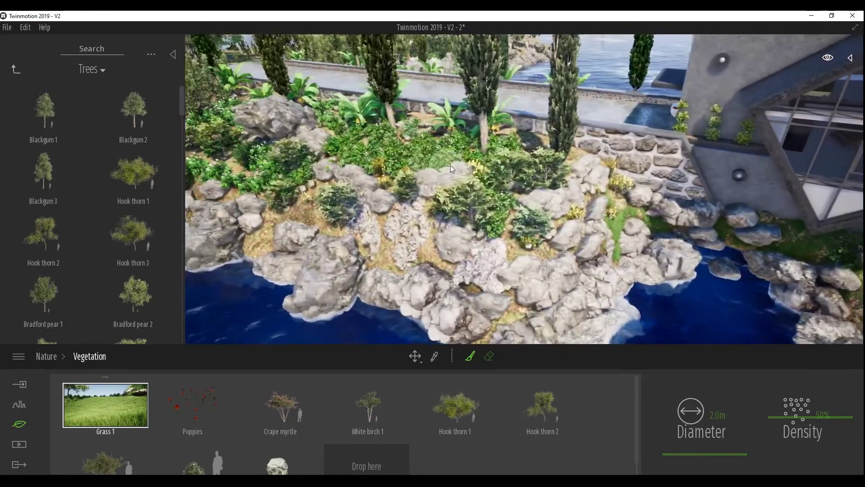
Orbit around the island to frame the retaining wall, shoreline rocks and staircase
right_drag(451, 165, 483, 149)
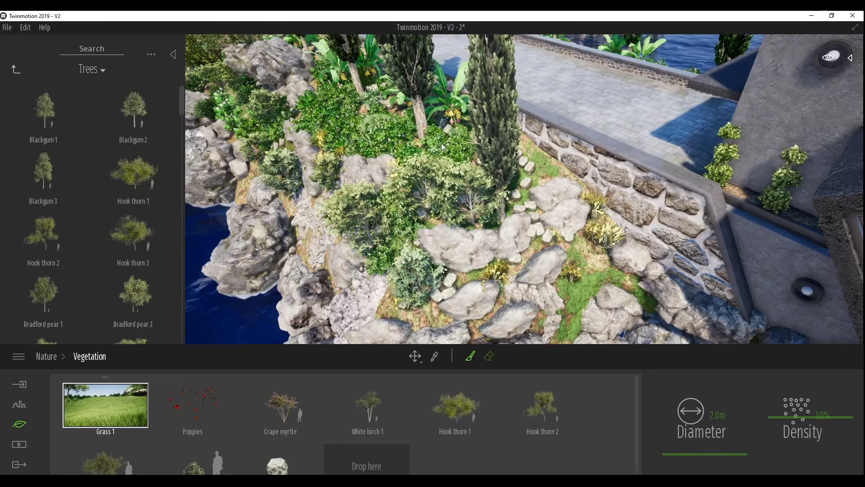
right_drag(442, 143, 445, 117)
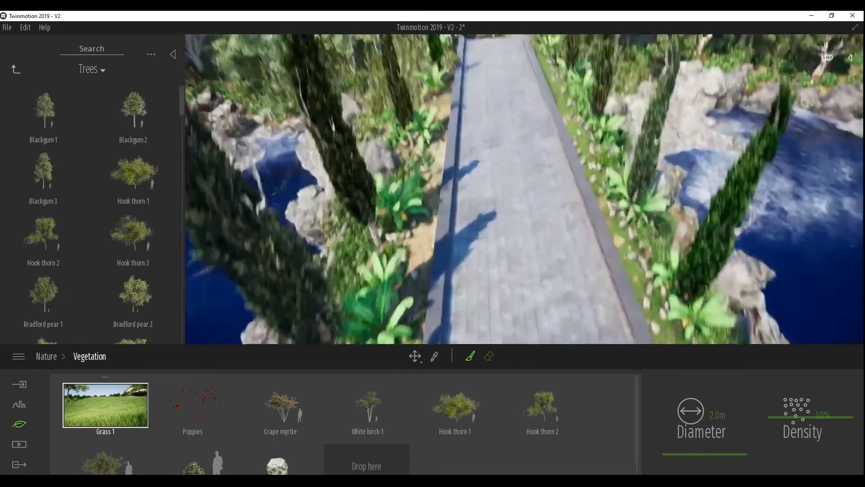
right_drag(442, 143, 447, 111)
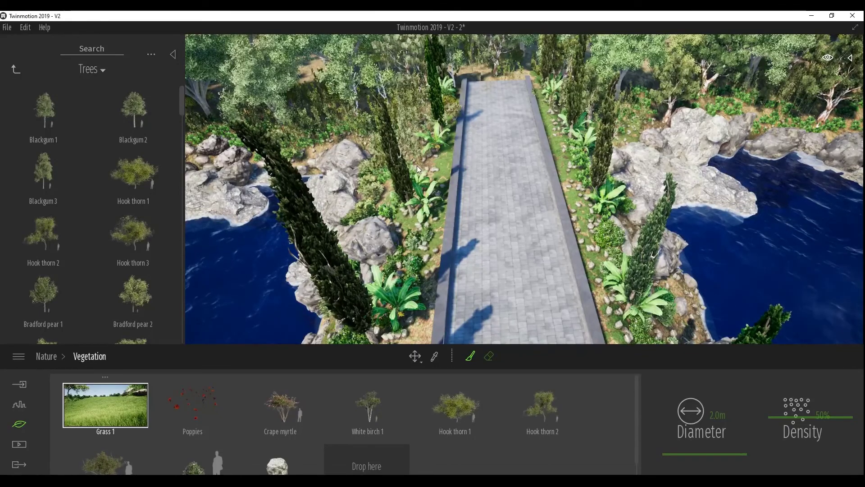
right_drag(432, 114, 557, 68)
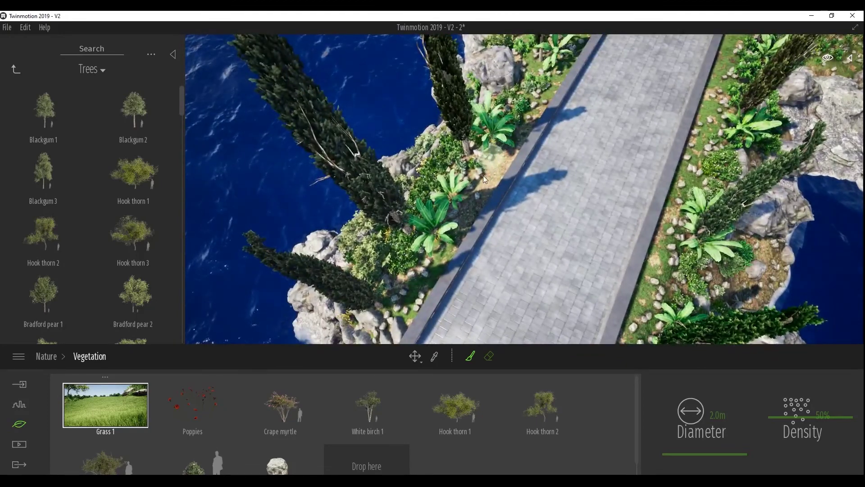
right_drag(422, 250, 360, 252)
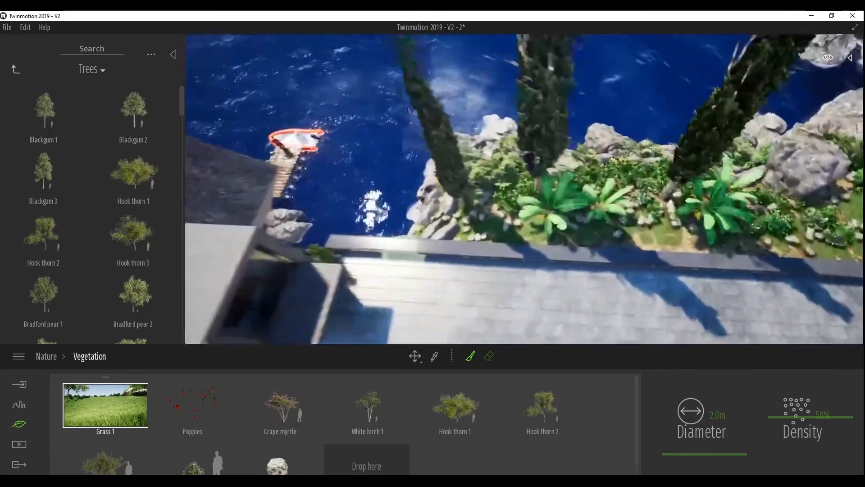
right_drag(432, 189, 315, 189)
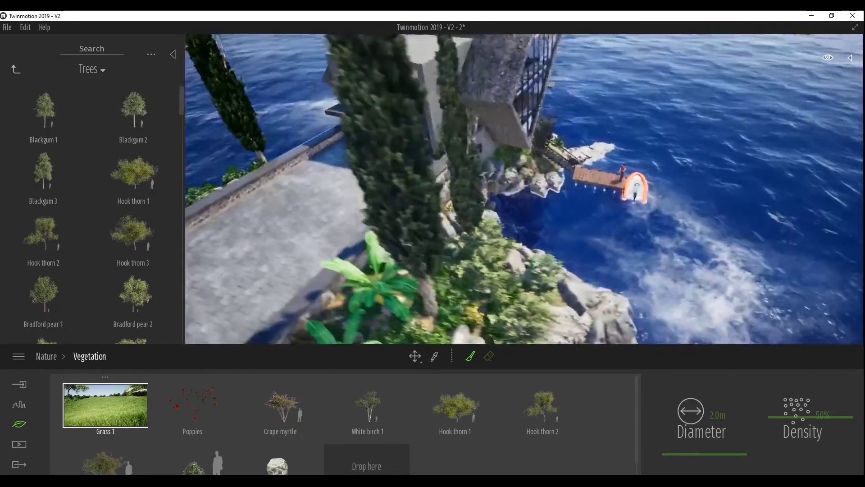
right_drag(433, 190, 315, 190)
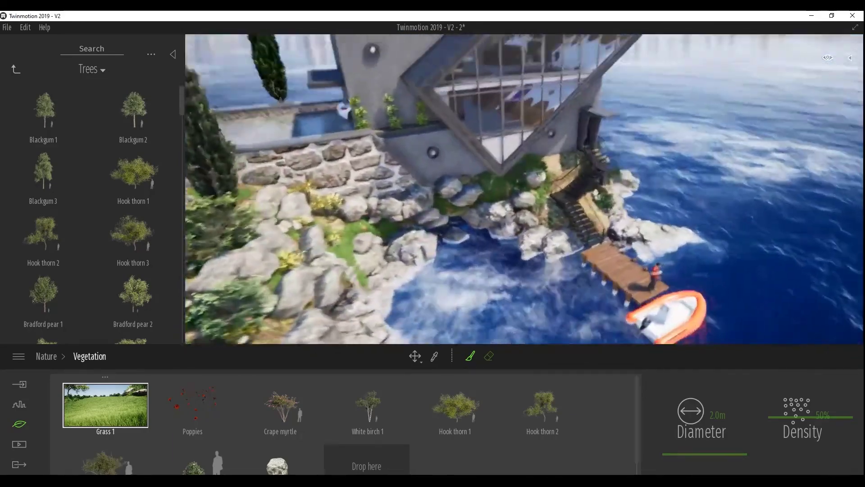
right_drag(432, 189, 258, 216)
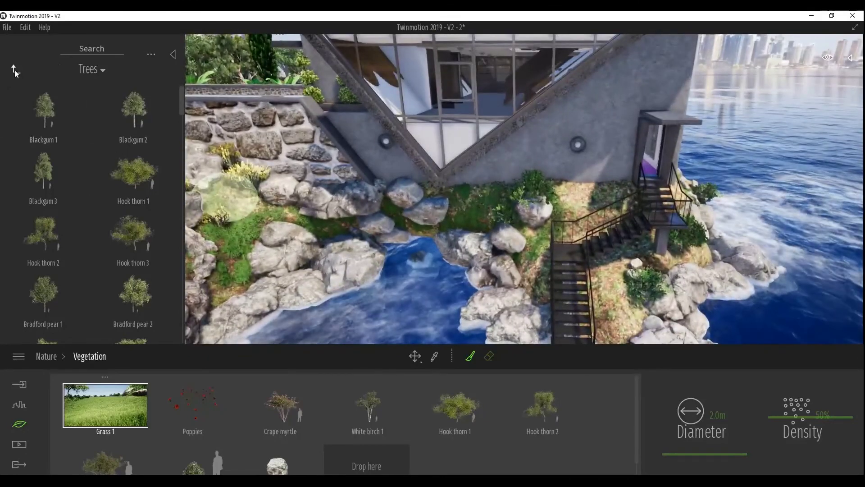
Open the Rocks collection in the library
click(15, 69)
click(61, 242)
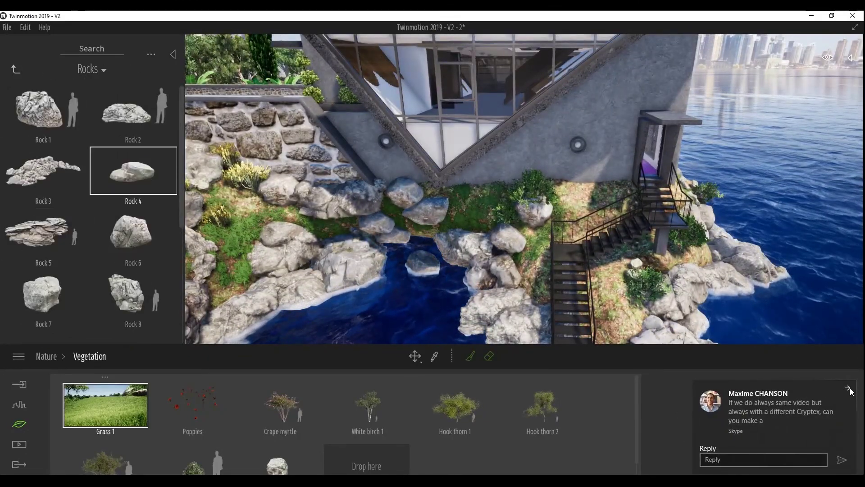
click(848, 388)
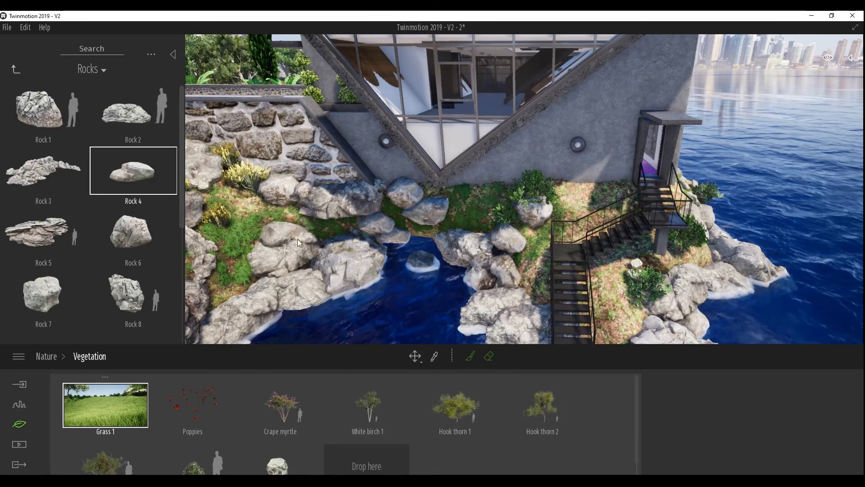
scroll(350, 220, up, 3)
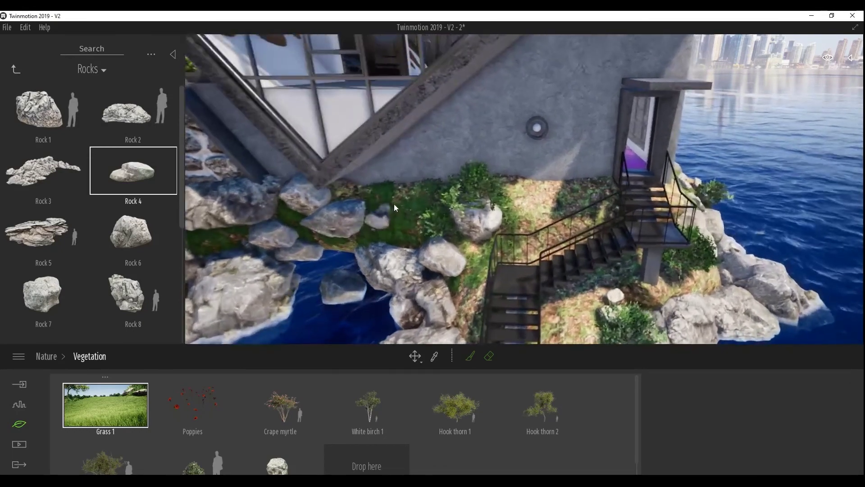
Reposition existing rocks on the grass near the door and across the island
click(366, 193)
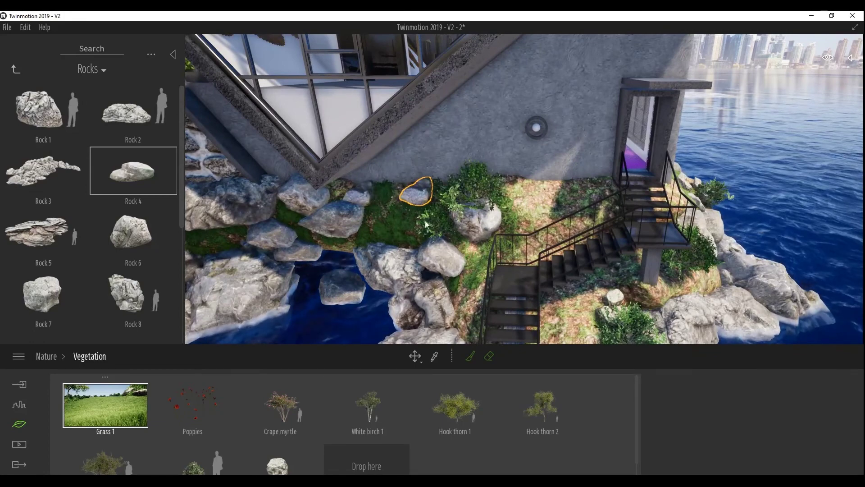
click(512, 208)
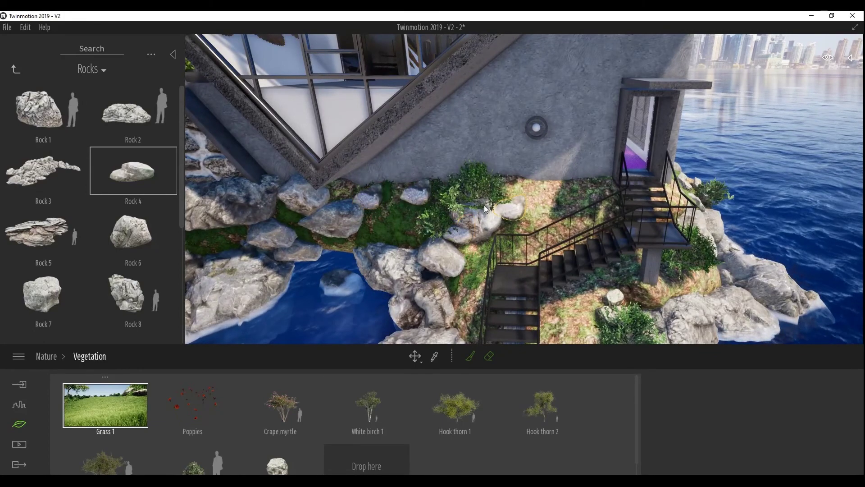
mouse_move(553, 237)
right_down()
mouse_move(542, 212)
mouse_move(548, 185)
right_up()
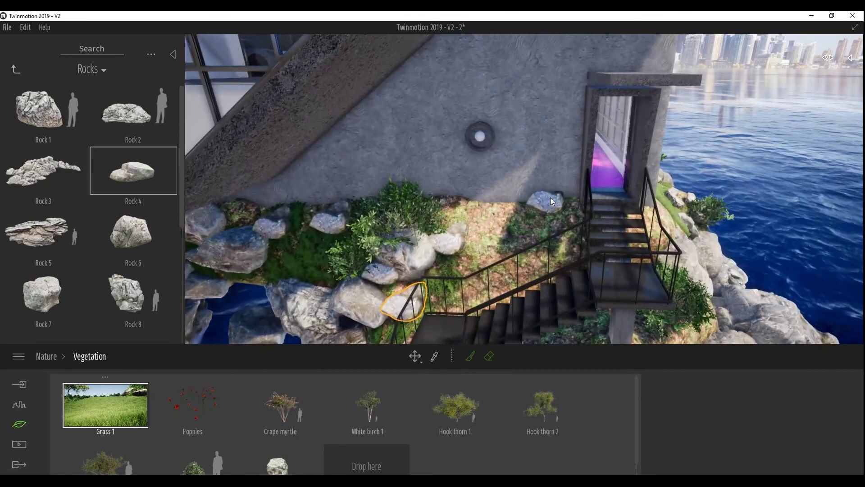
click(550, 195)
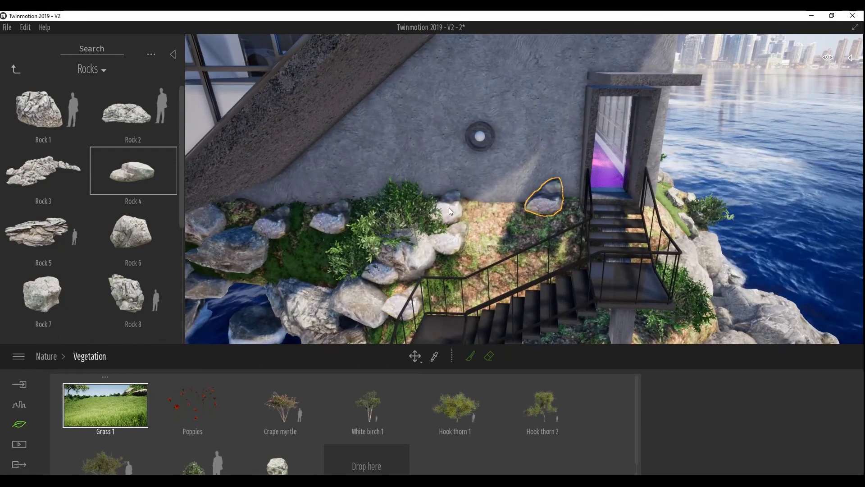
right_drag(448, 208, 424, 248)
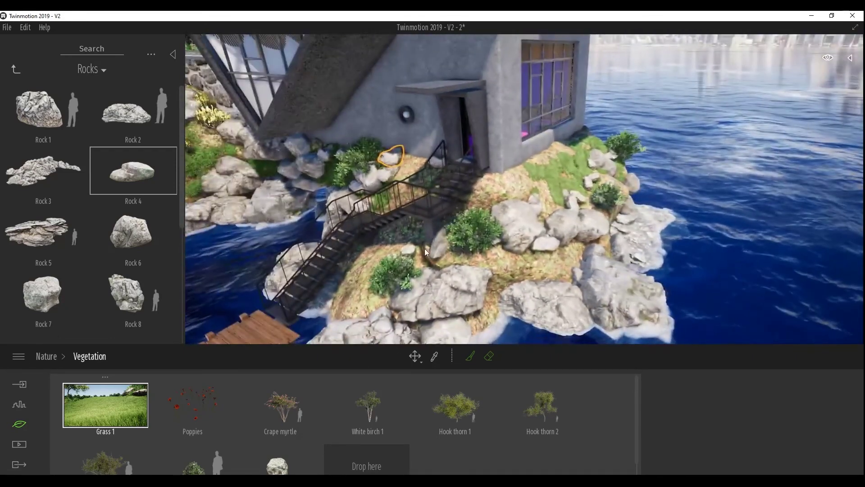
click(427, 260)
mouse_move(506, 257)
mouse_down()
mouse_move(524, 256)
mouse_move(501, 182)
mouse_move(519, 168)
mouse_up()
right_drag(512, 176, 456, 179)
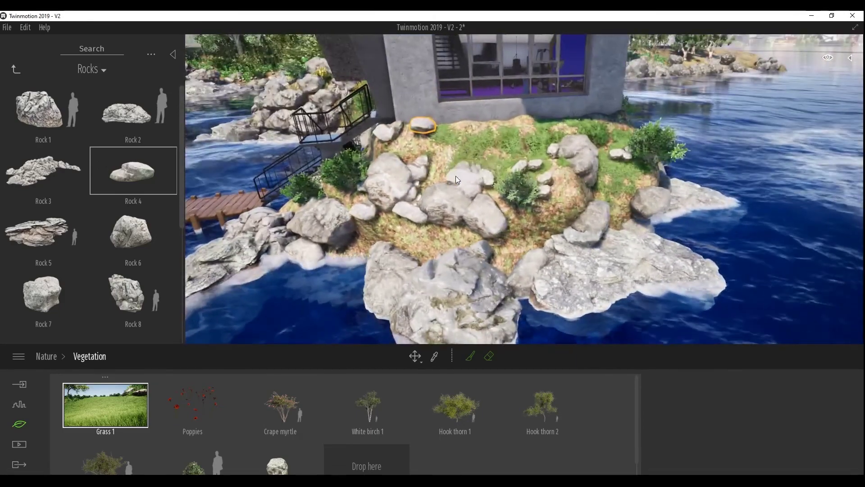
Place Rock 4 boulders on the grass below the window and near the house wall
click(536, 233)
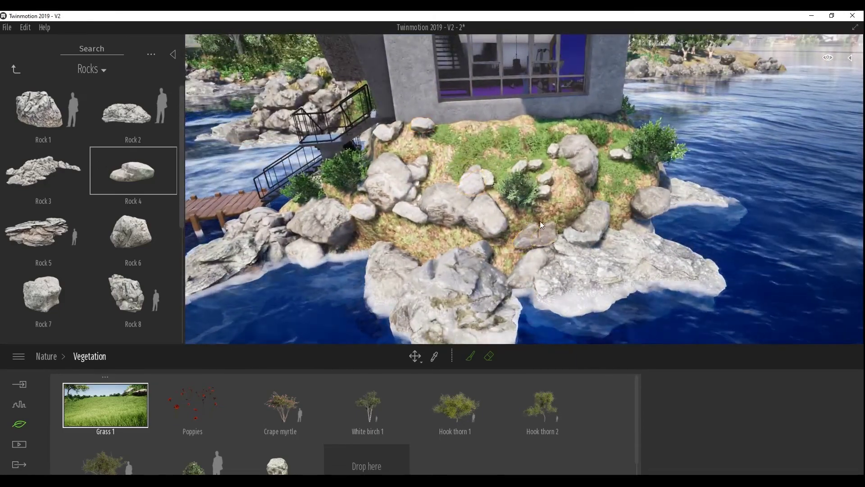
right_drag(540, 221, 464, 225)
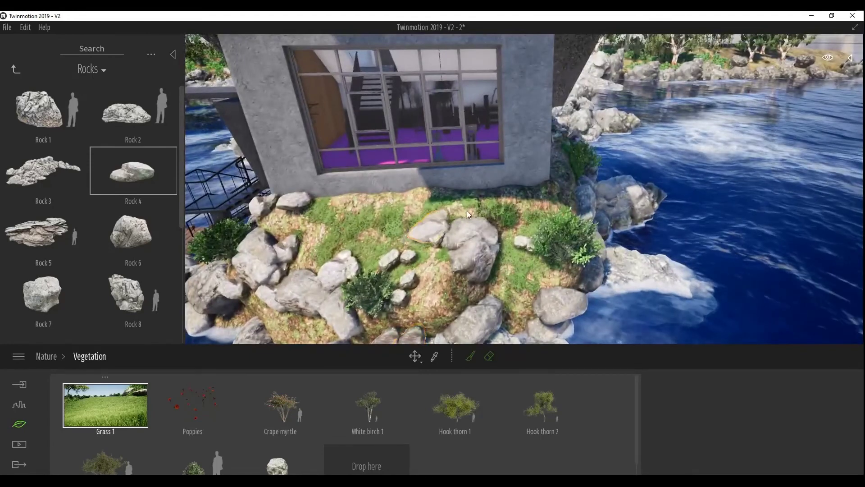
click(496, 217)
click(525, 193)
right_drag(524, 210, 507, 210)
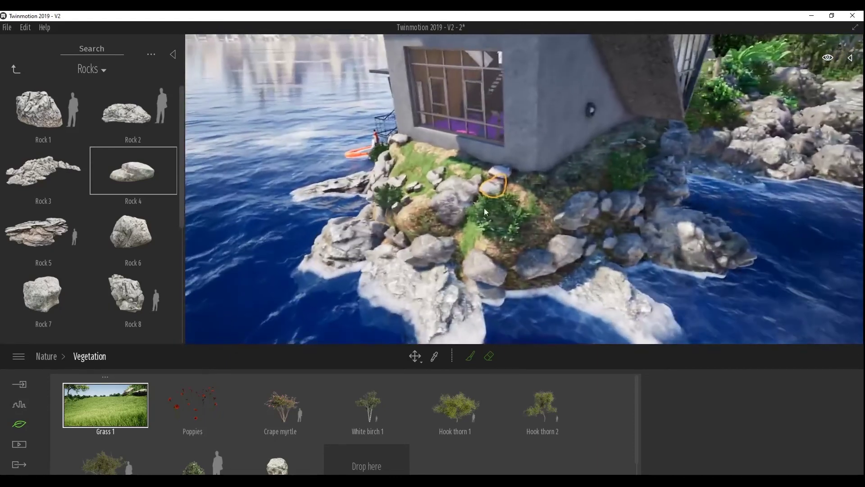
click(150, 232)
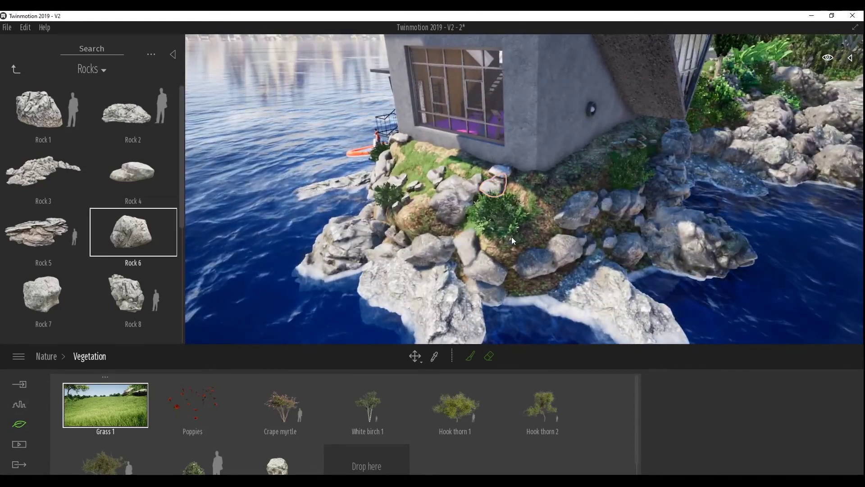
Place Rock 6 boulders and a flat Rock 4 along the foot of the house wall
click(535, 231)
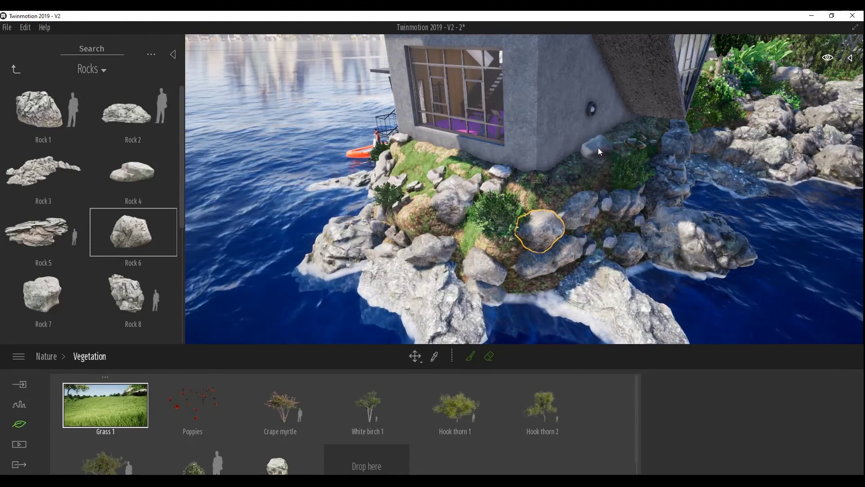
click(606, 159)
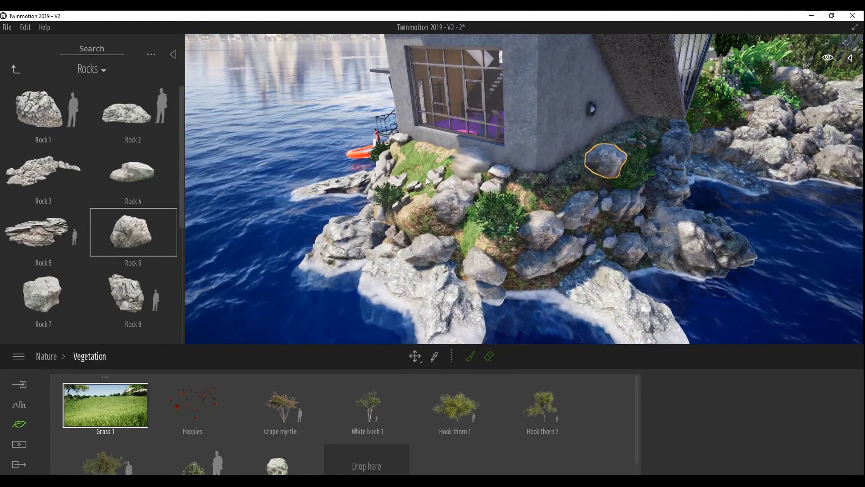
click(416, 178)
click(141, 171)
click(577, 162)
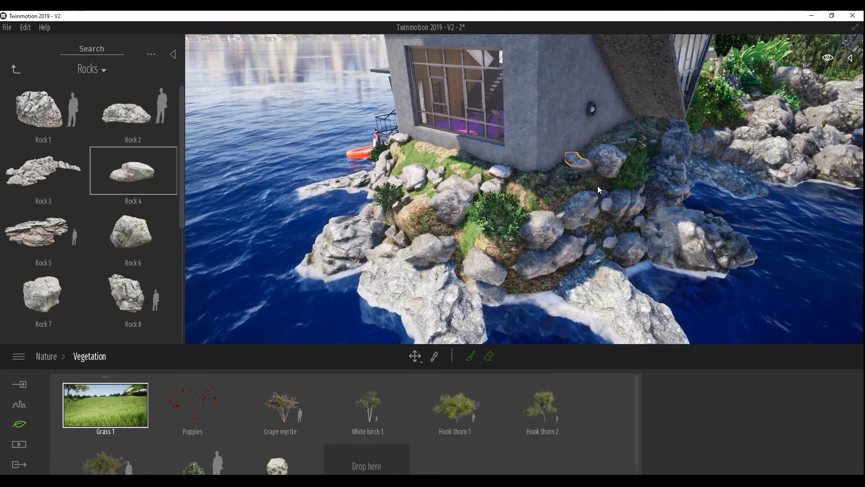
scroll(597, 186, up, 5)
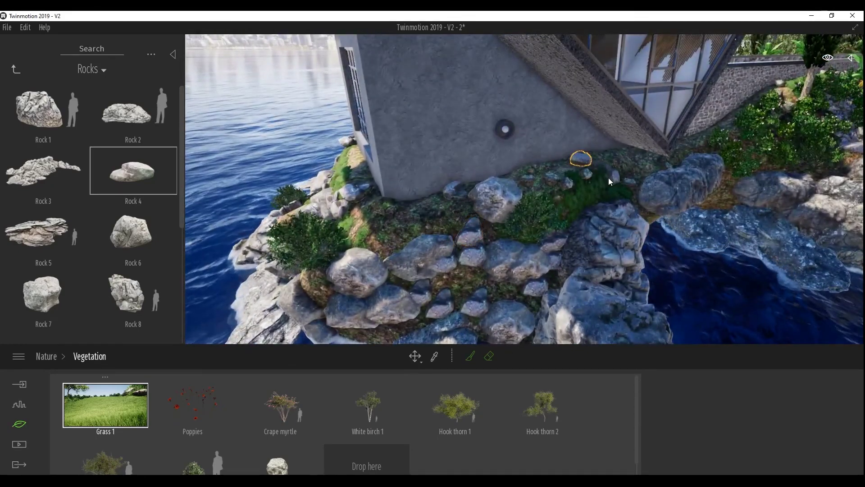
scroll(617, 188, up, 3)
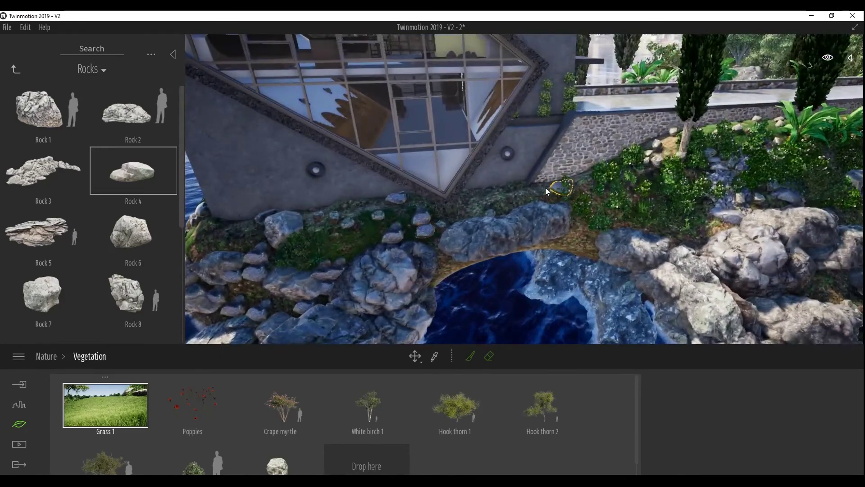
mouse_move(546, 187)
mouse_down()
mouse_move(524, 186)
mouse_move(621, 175)
mouse_up()
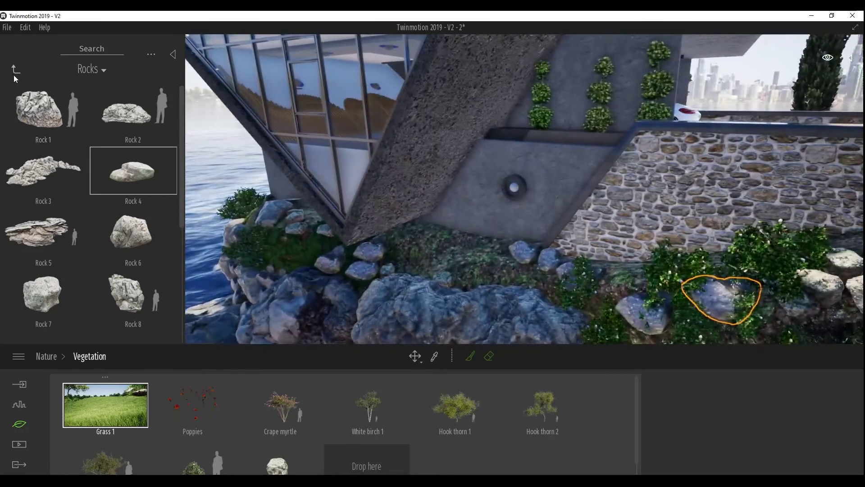
Go up to the library root, enter Materials and open the Neons folder
click(14, 71)
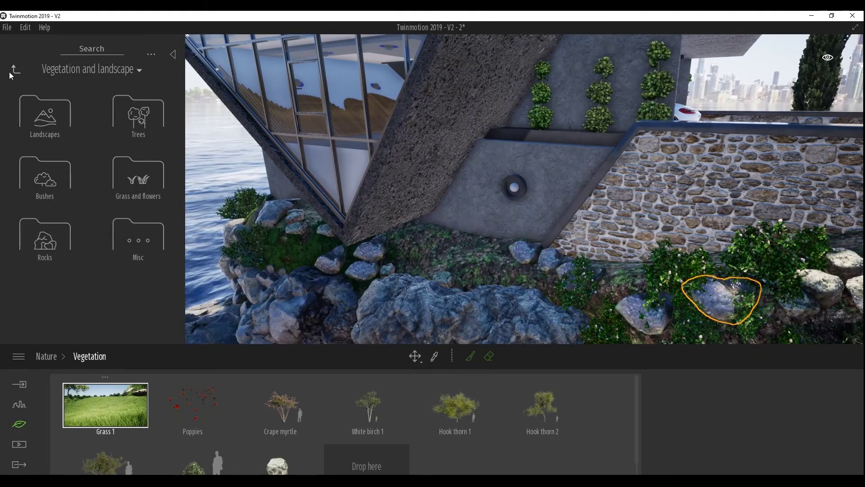
click(15, 70)
click(44, 115)
scroll(91, 189, down, 2)
scroll(92, 189, down, 2)
scroll(92, 189, down, 1)
scroll(91, 189, down, 1)
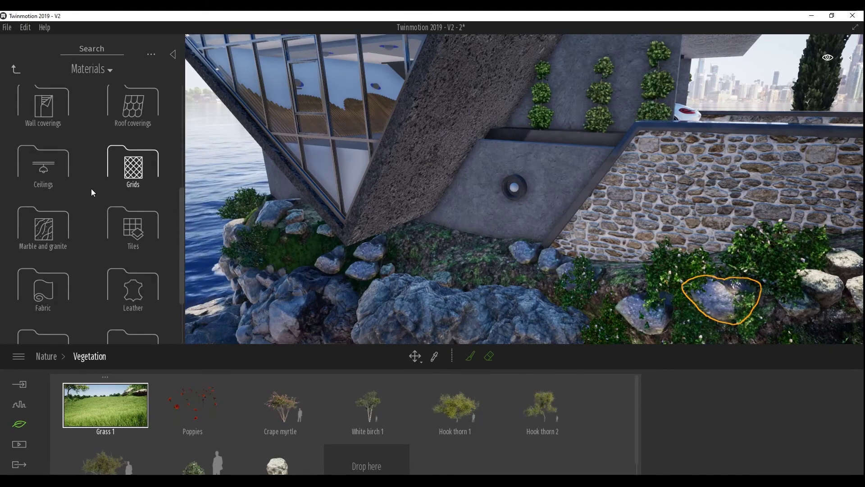
click(50, 304)
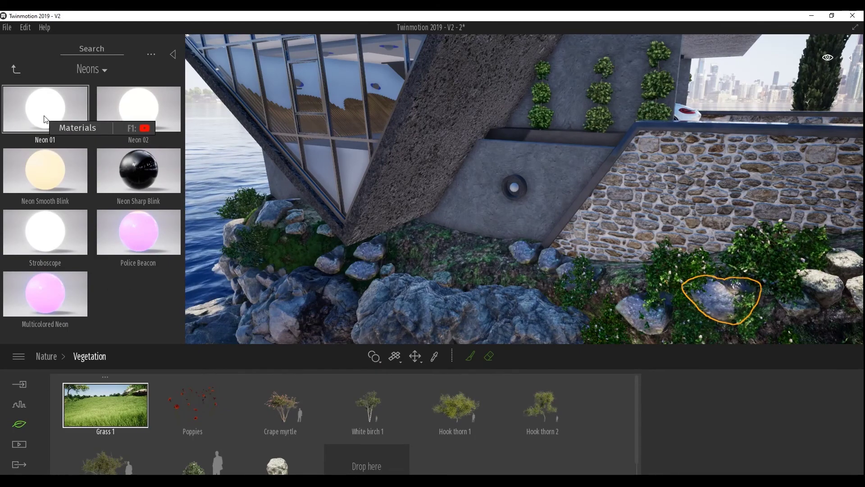
scroll(361, 220, down, 3)
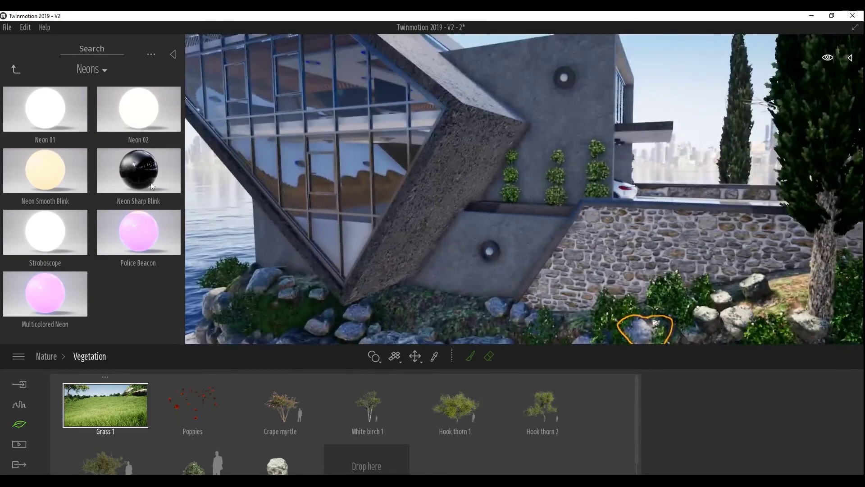
Apply Neon 01 to the round wall lights with glow at 100%
drag(234, 192, 490, 251)
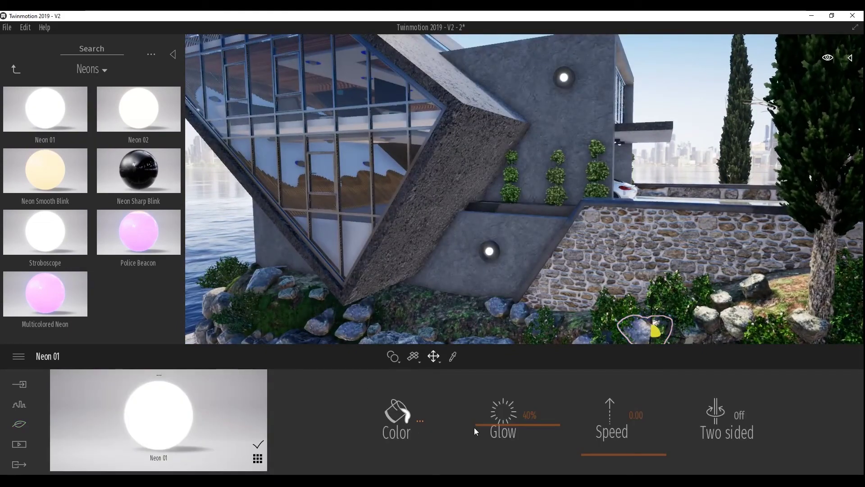
drag(481, 424, 482, 356)
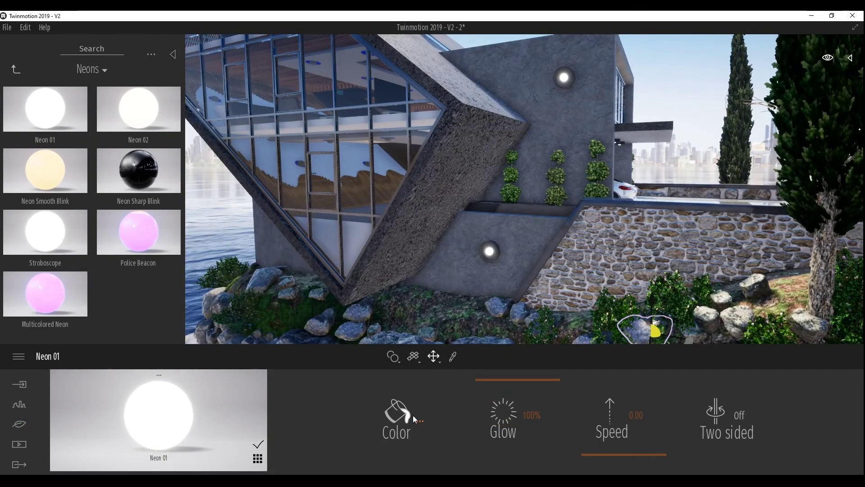
click(412, 416)
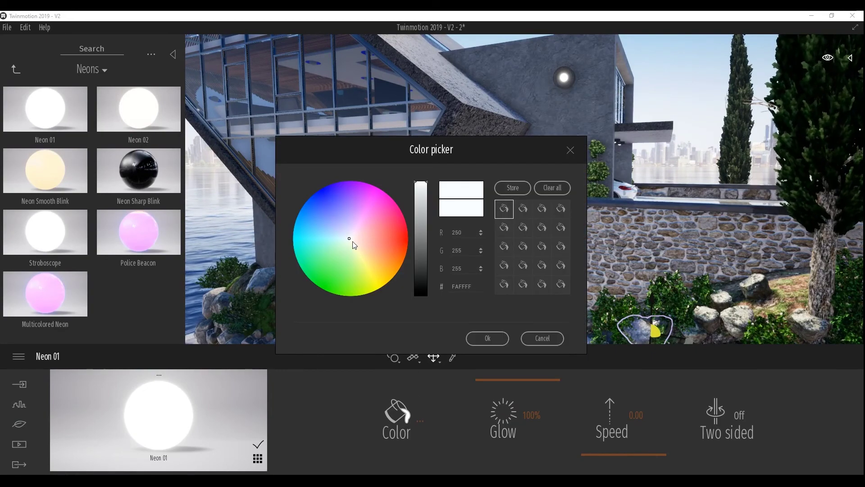
click(478, 338)
right_drag(492, 279, 451, 271)
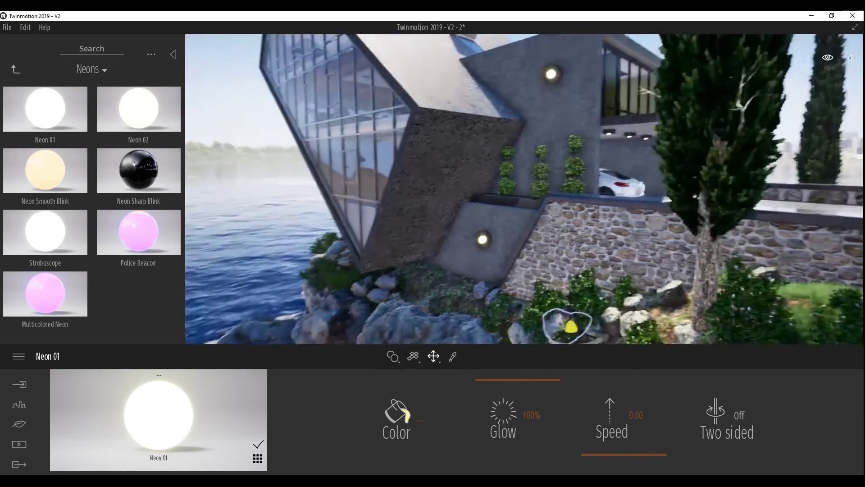
right_drag(570, 326, 563, 338)
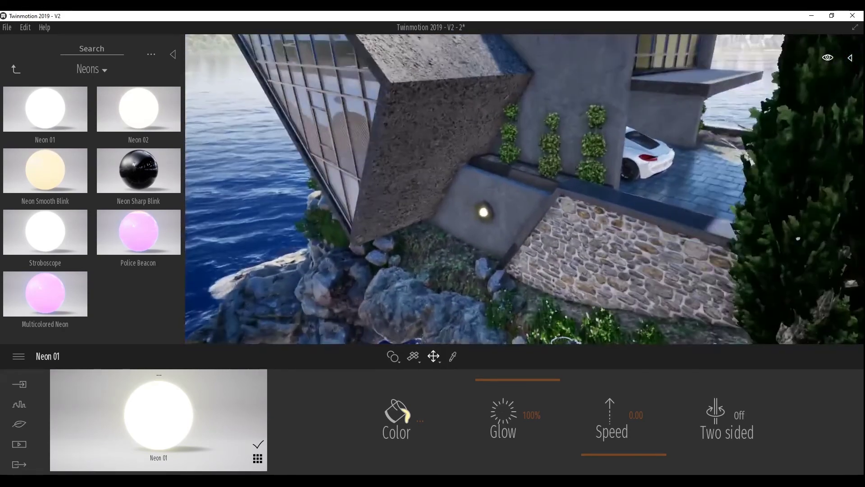
click(15, 70)
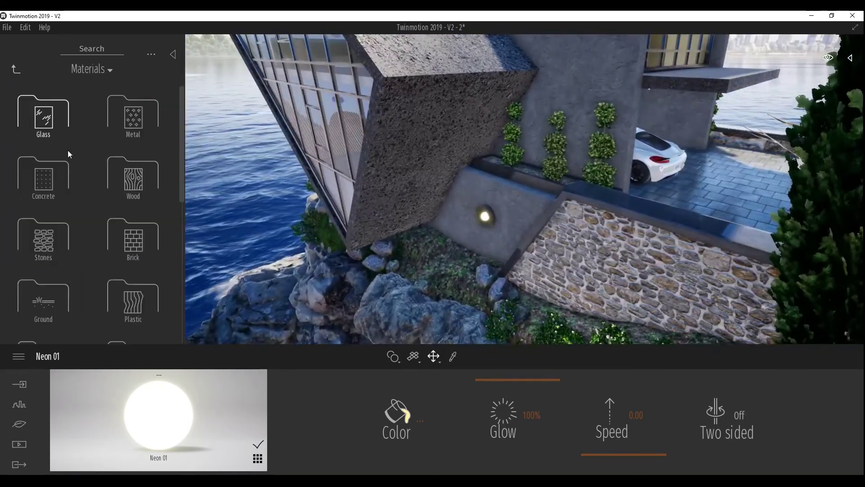
Drop an omnidirectional light beside the lower wall lamp
click(15, 70)
click(144, 184)
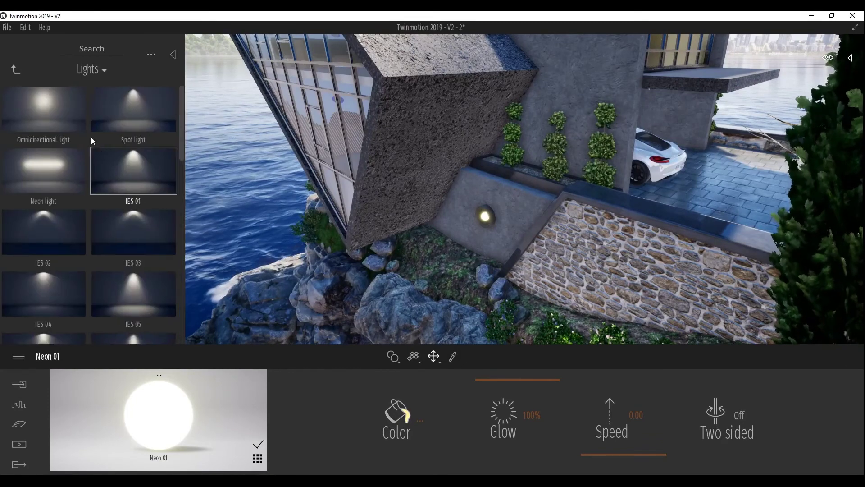
drag(51, 107, 465, 229)
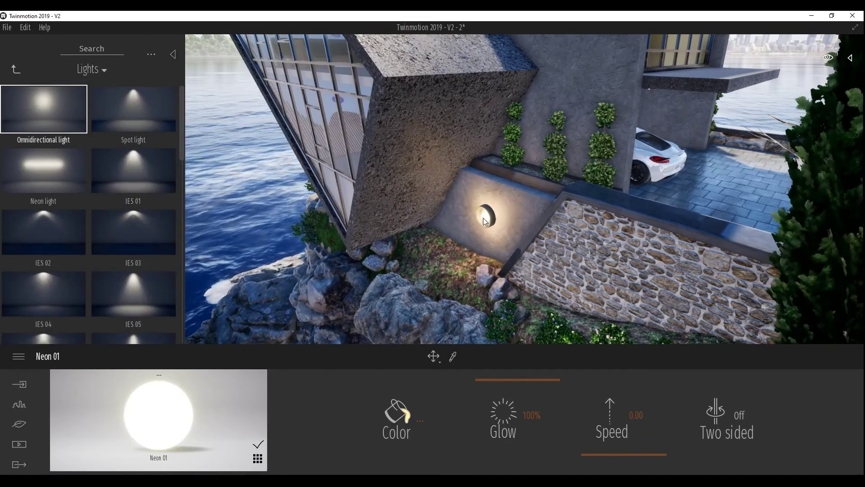
click(483, 218)
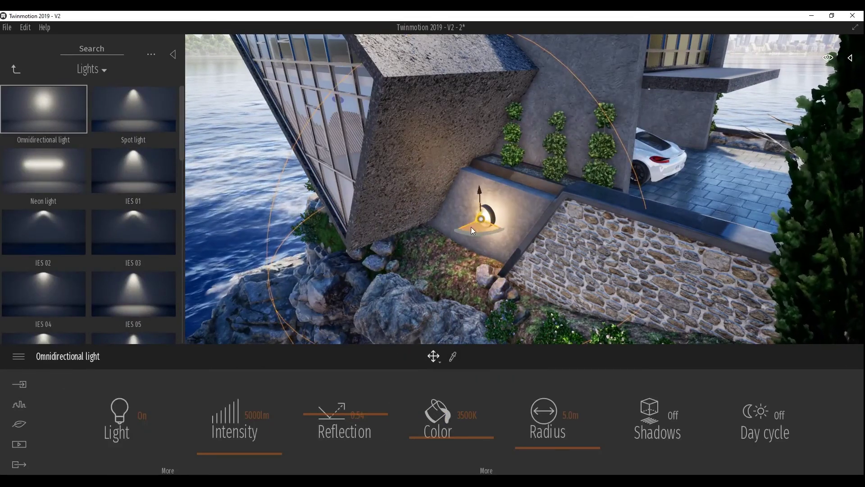
drag(464, 227, 452, 232)
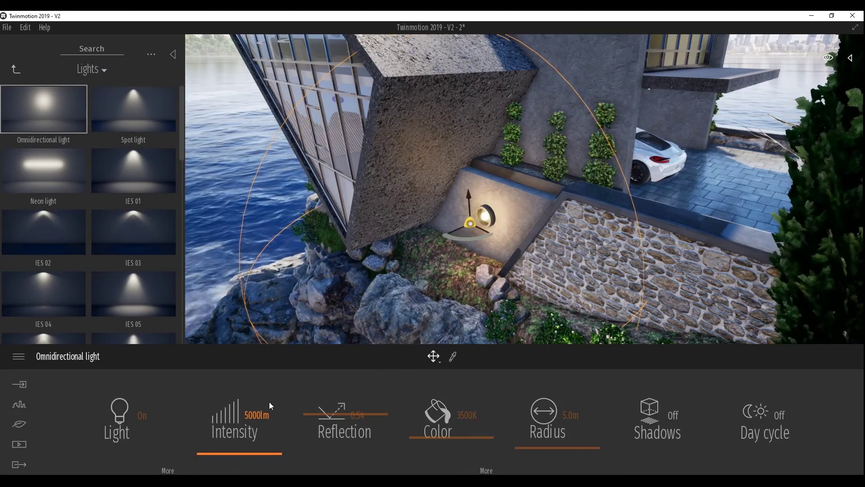
Give the lower lamp light 5000K colour, a 7 m radius and reflection 1.00
text(5)
key(Return)
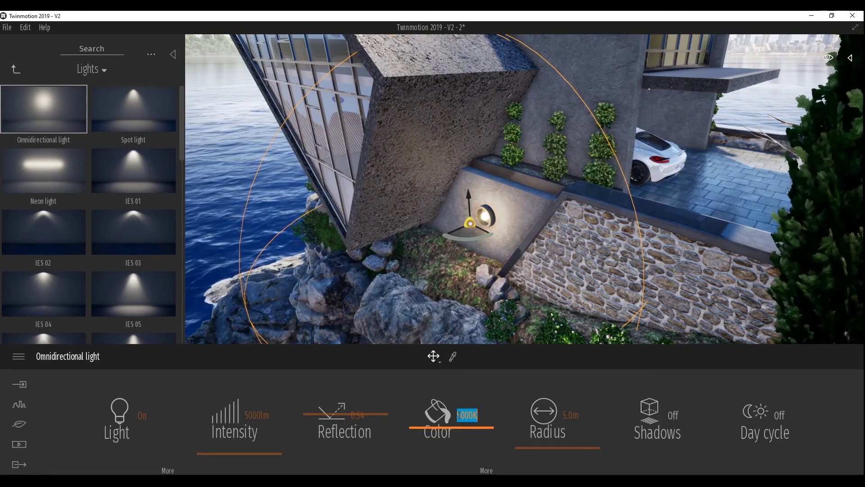
text(10)
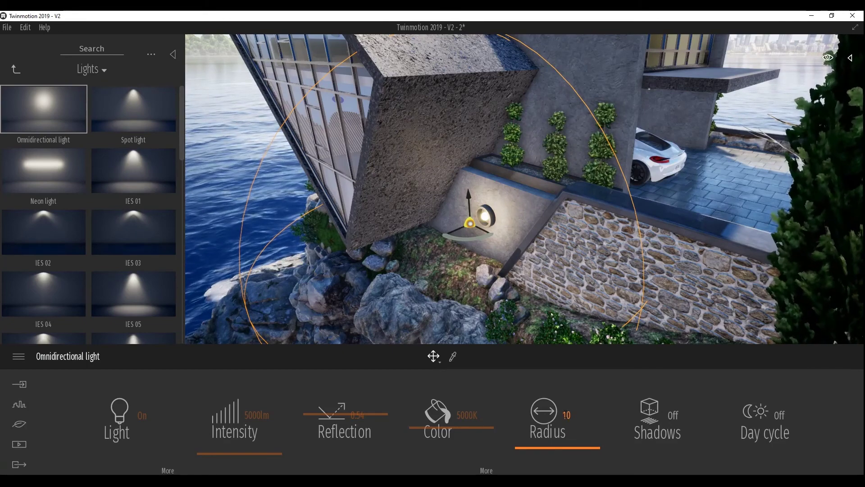
key(Return)
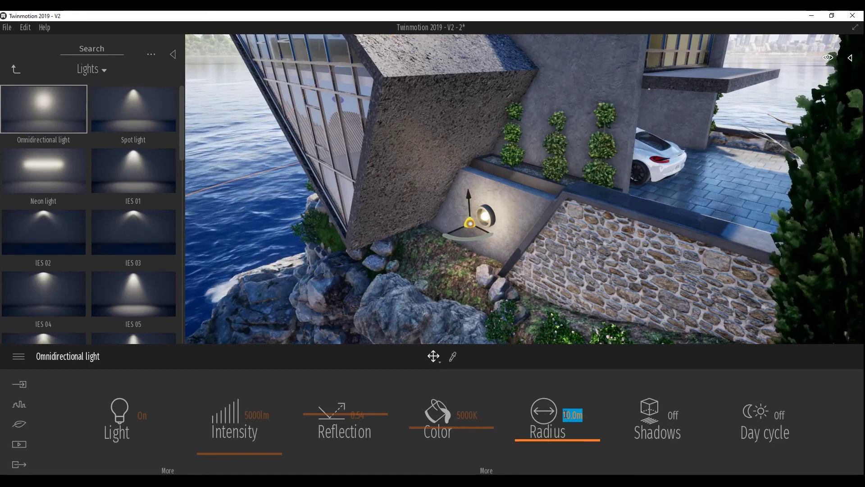
text(1)
key(Return)
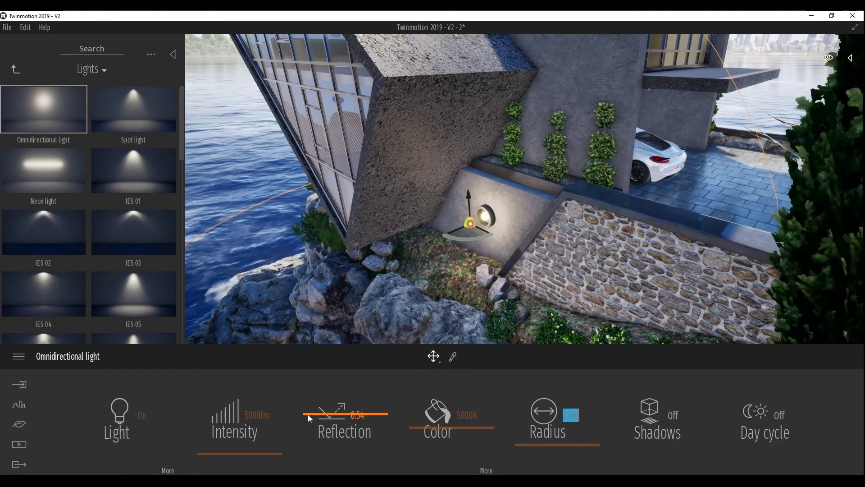
mouse_move(308, 397)
mouse_down()
mouse_move(320, 442)
mouse_move(313, 383)
mouse_move(309, 413)
mouse_up()
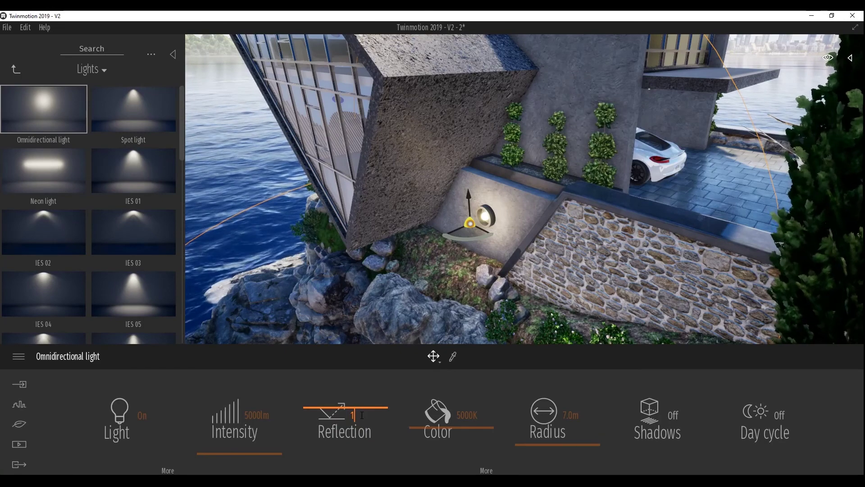
key(Return)
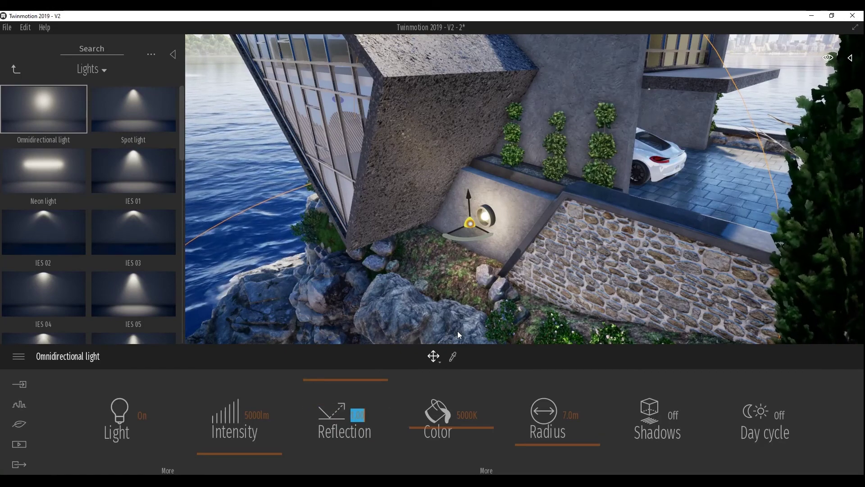
click(501, 305)
mouse_move(500, 305)
mouse_down()
mouse_move(460, 307)
mouse_move(507, 277)
mouse_up()
Place an omnidirectional light inside the upper wall lamp on the concrete box
mouse_move(52, 104)
mouse_down()
mouse_move(499, 185)
mouse_move(527, 171)
mouse_up()
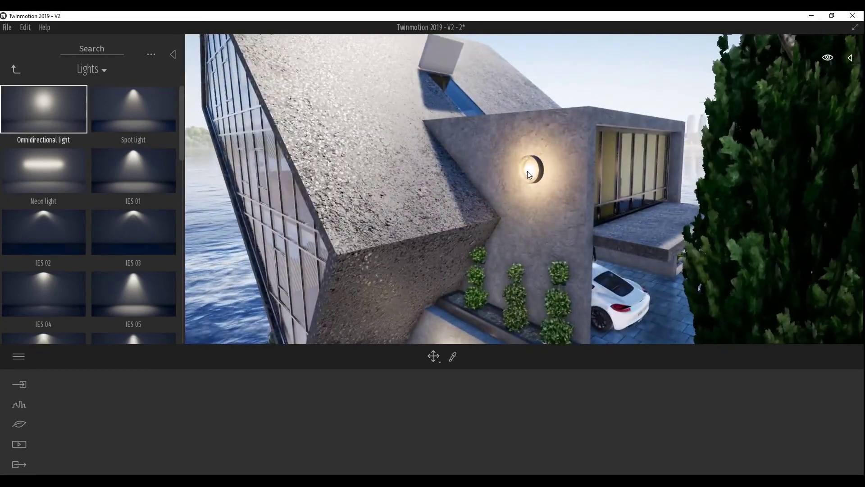
drag(532, 216, 525, 217)
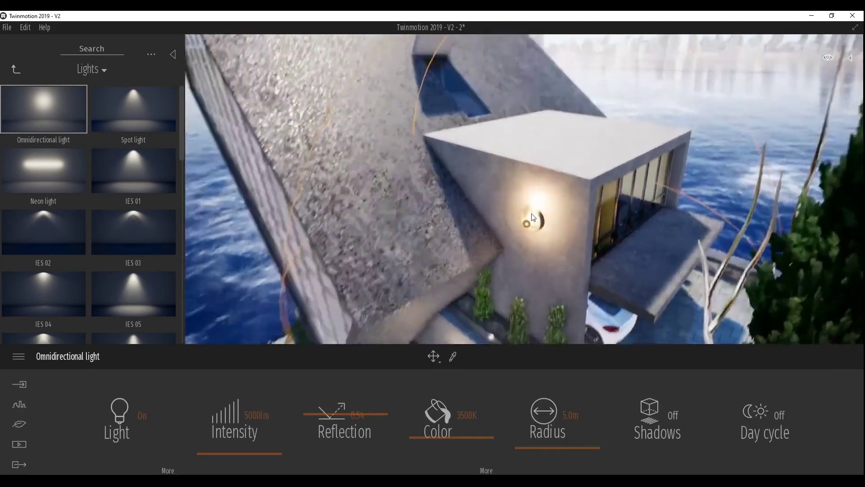
click(526, 219)
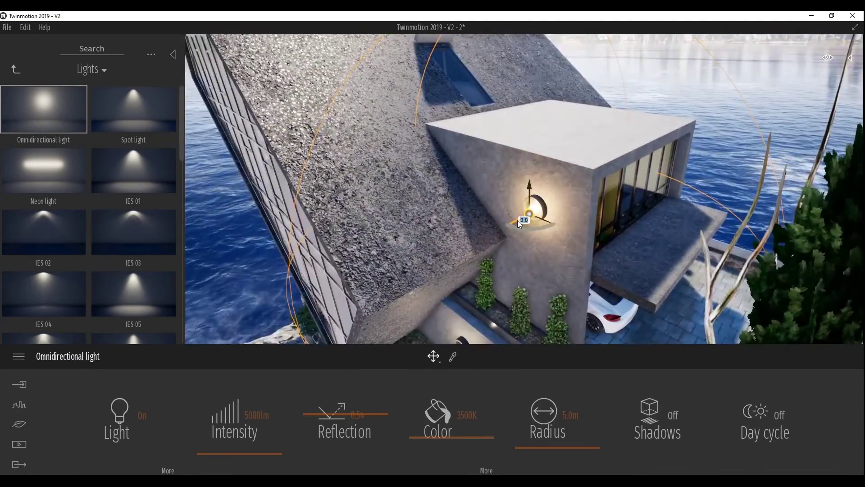
drag(511, 226, 502, 227)
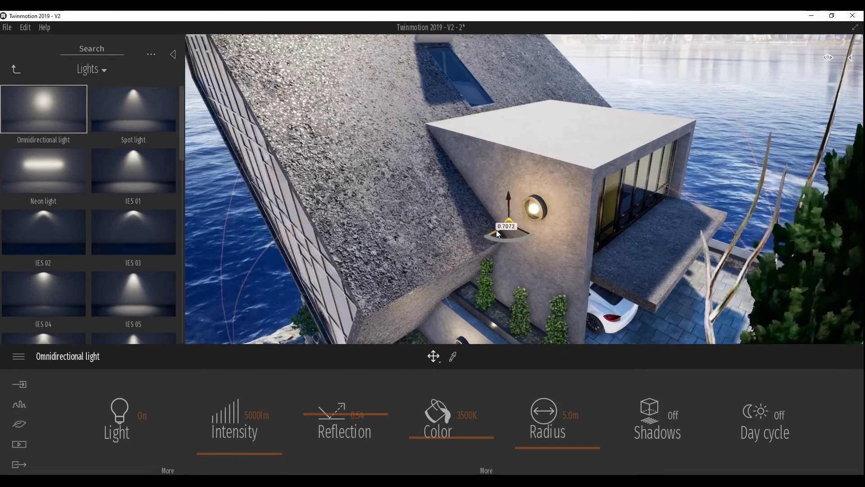
Set the upper lamp light to reflection 1 and 5000K colour
drag(347, 413, 388, 414)
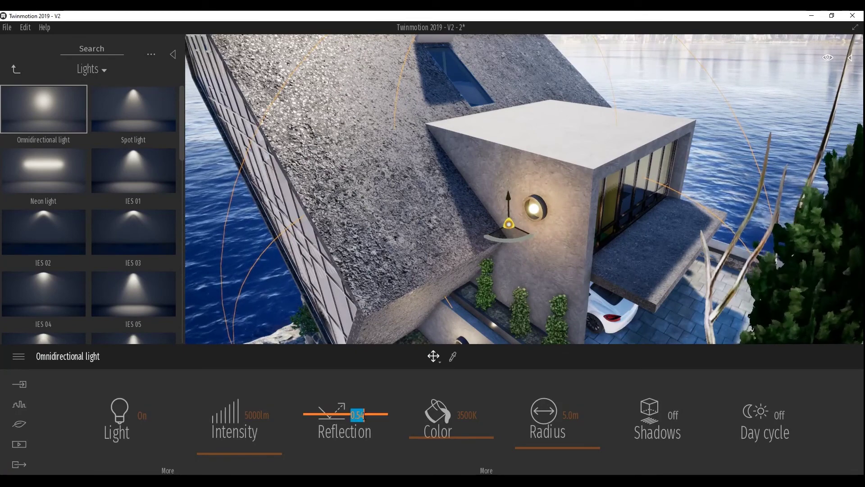
click(457, 417)
text(5000)
key(Return)
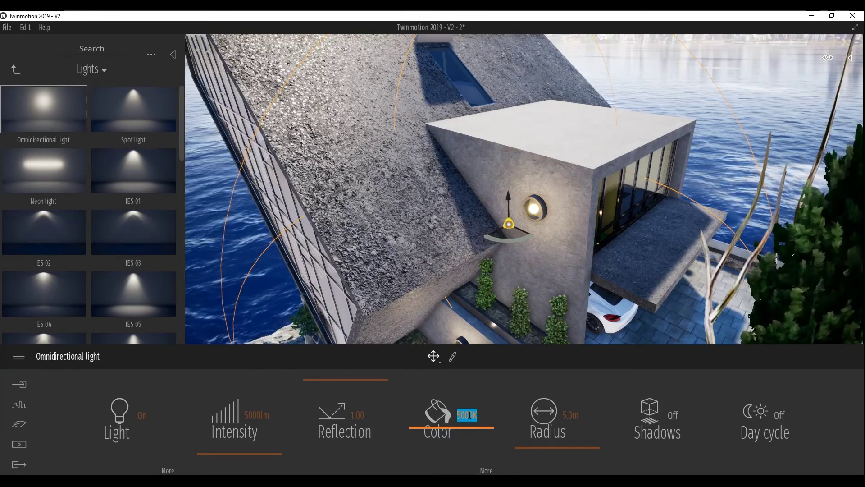
click(570, 323)
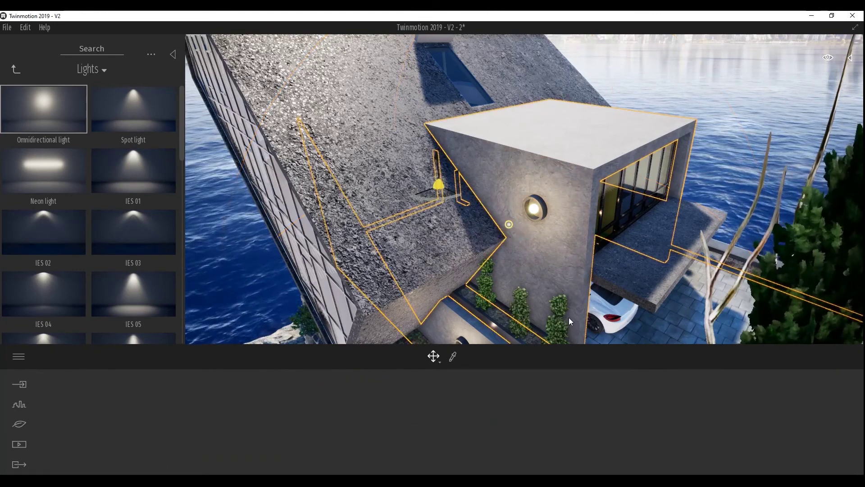
mouse_move(571, 314)
right_down()
mouse_move(473, 316)
mouse_move(567, 315)
right_up()
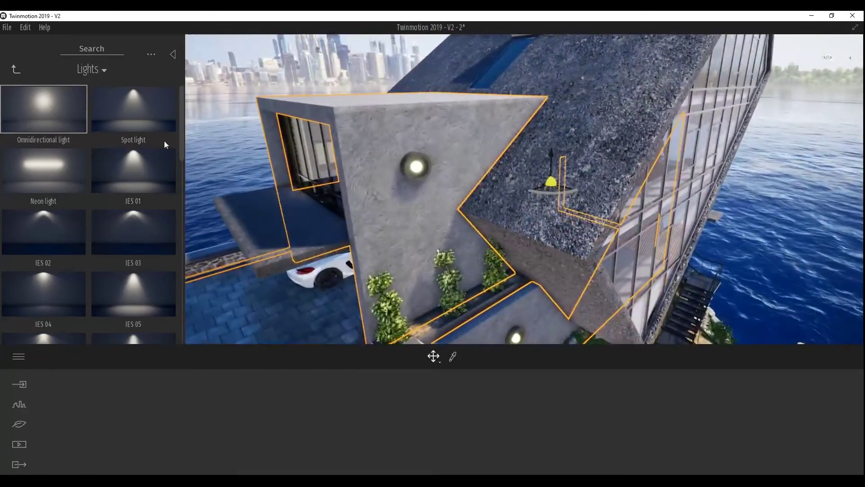
Add another omnidirectional light to the box's wall lamp with a 7 m radius, nudged into place
drag(43, 109, 417, 169)
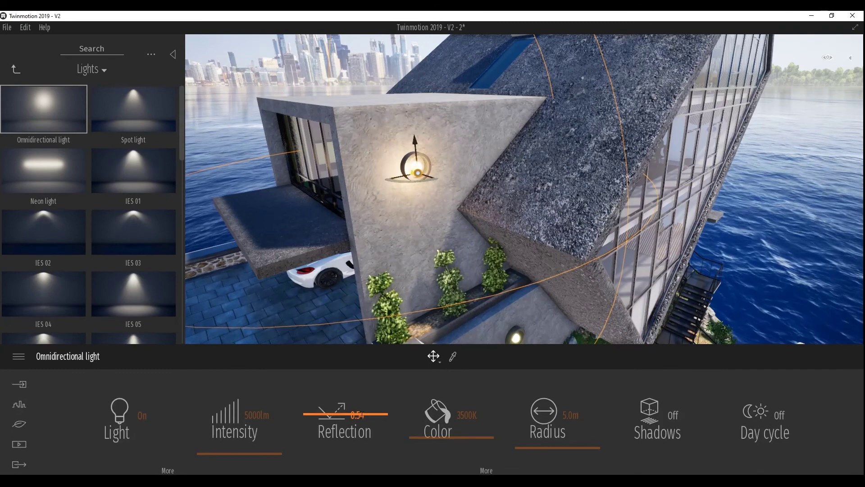
text(1)
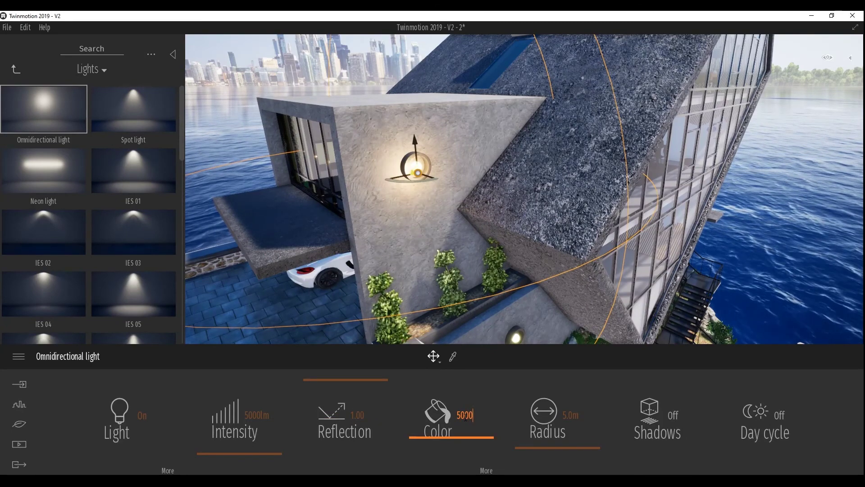
click(575, 415)
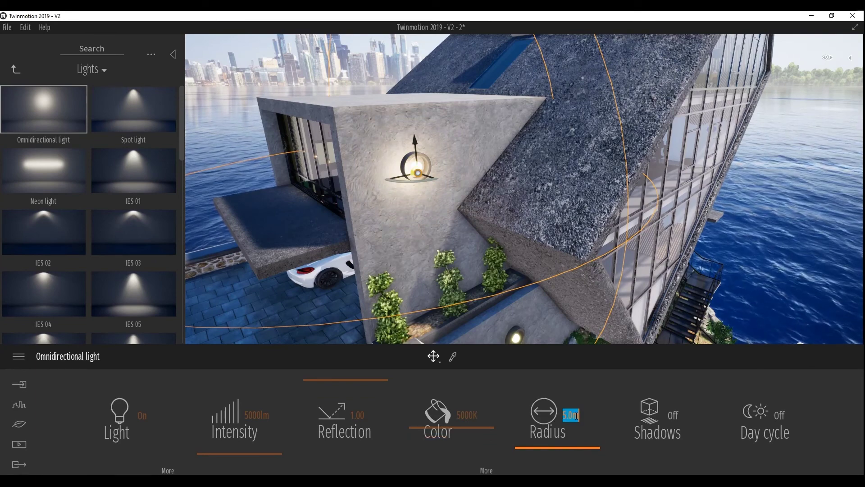
text(7)
key(Return)
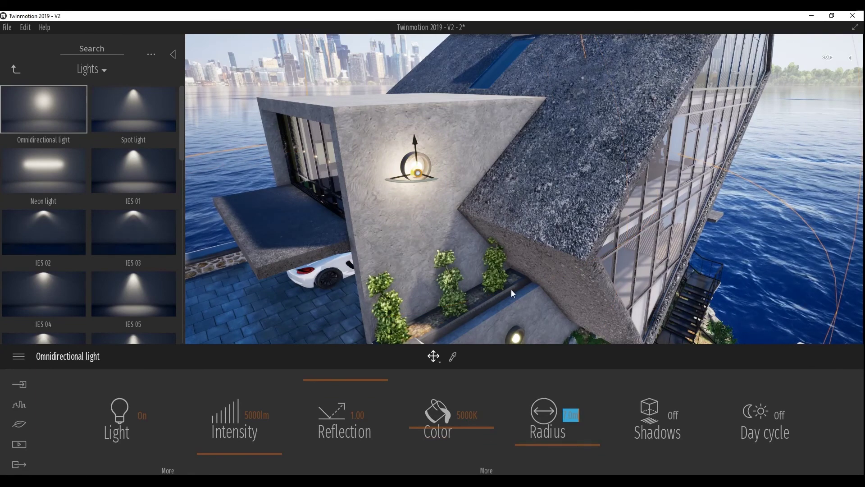
drag(505, 275, 498, 138)
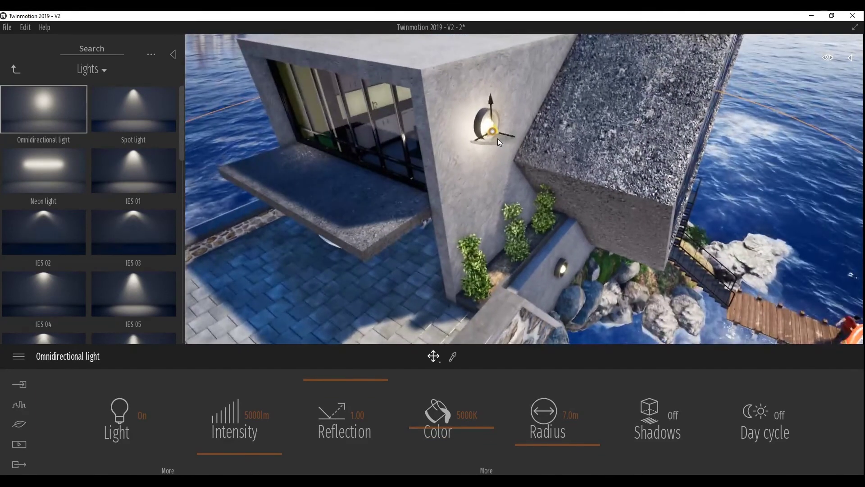
mouse_move(508, 135)
mouse_down()
mouse_move(521, 140)
mouse_move(155, 256)
mouse_up()
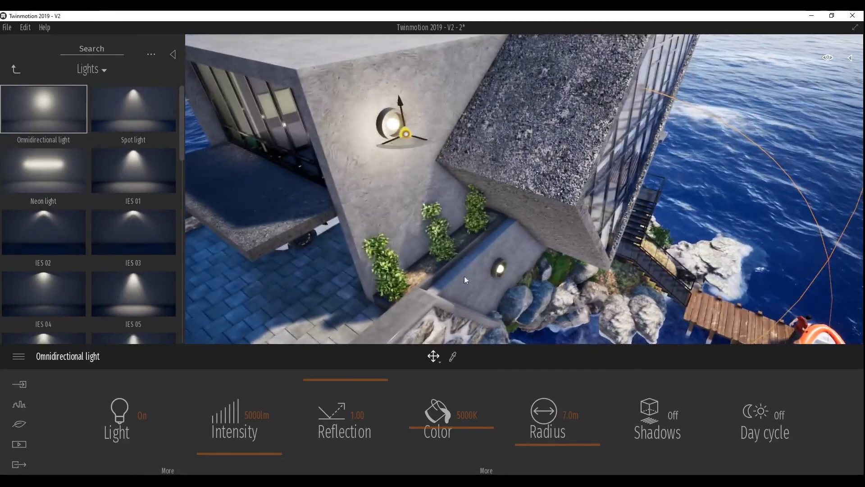
mouse_move(499, 272)
mouse_down()
mouse_move(448, 272)
mouse_move(436, 254)
mouse_up()
Place an omnidirectional light in the small wall lamp above the rocks and fit it into the fixture
drag(51, 100, 424, 181)
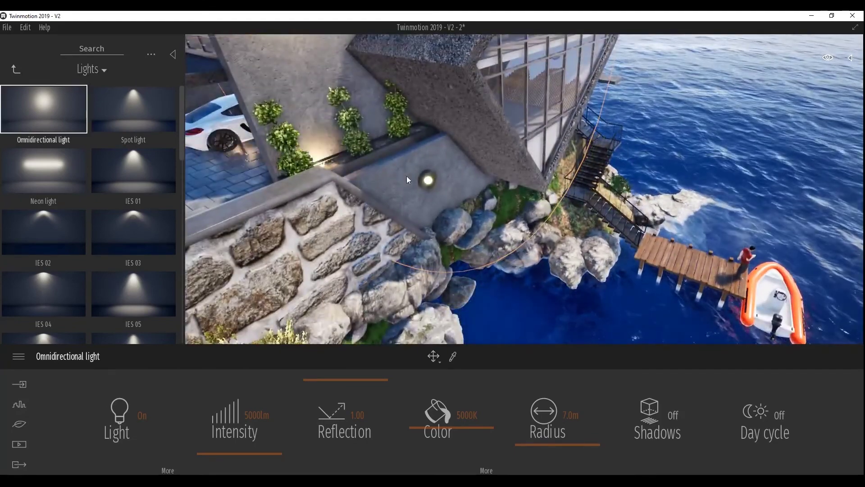
click(429, 180)
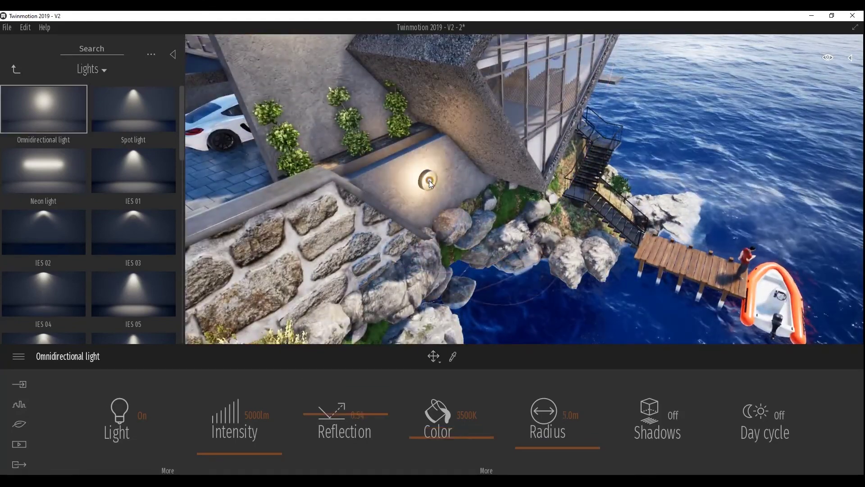
drag(442, 185, 456, 191)
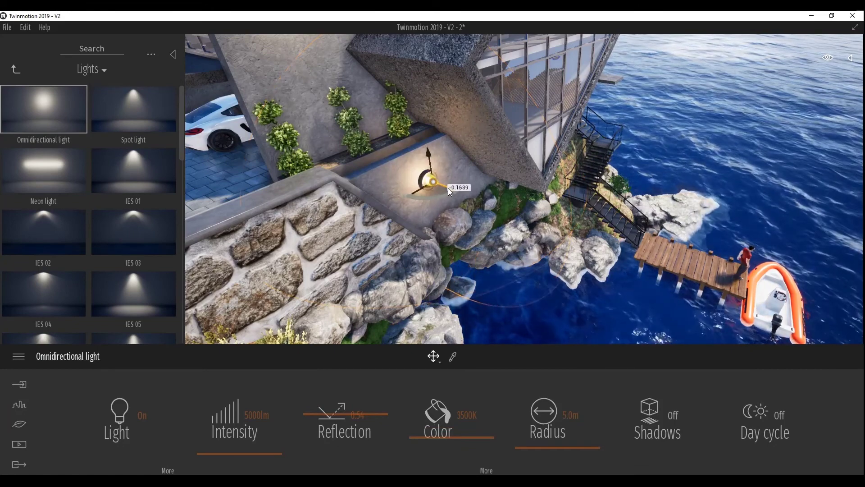
drag(456, 191, 451, 192)
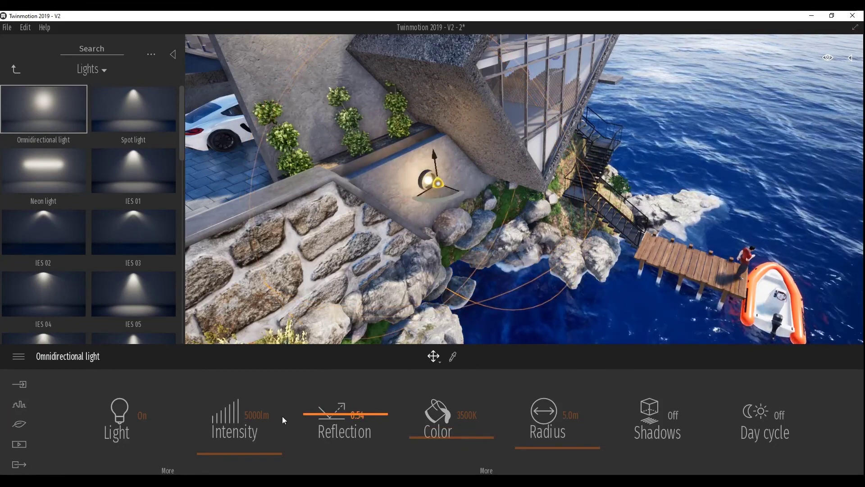
Give the light reflection 1.00, a 5000K colour and a 5 m radius
drag(349, 414, 358, 413)
click(467, 415)
text(5000)
key(Return)
click(570, 416)
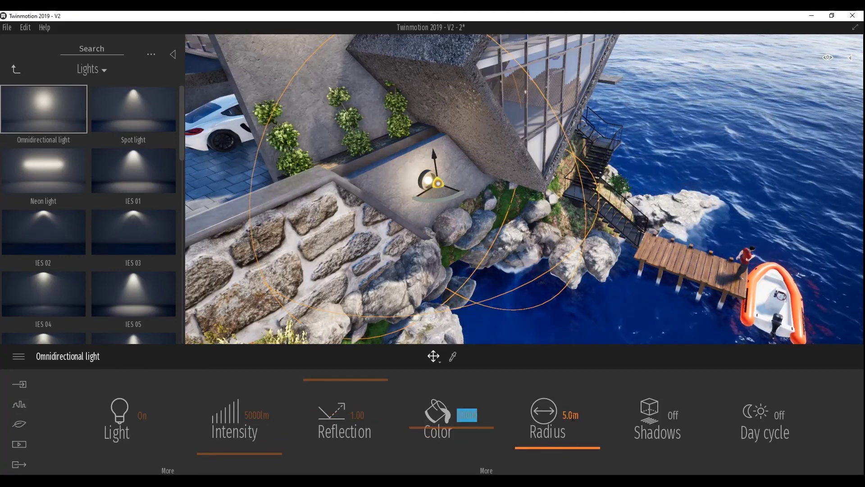
click(554, 298)
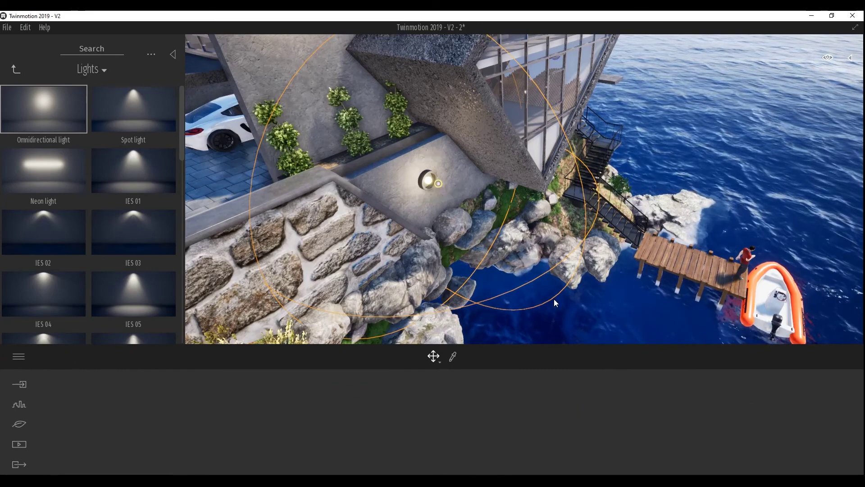
mouse_move(549, 287)
right_down()
mouse_move(473, 270)
mouse_move(314, 305)
right_up()
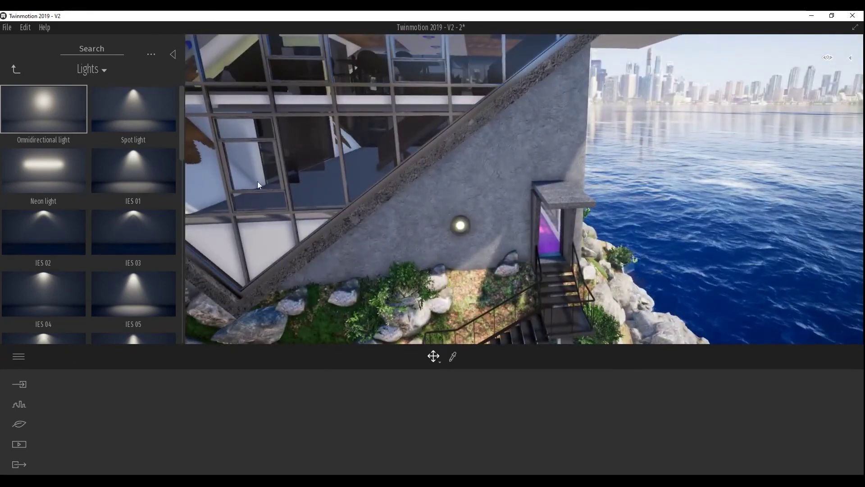
Set the stairside wall-lamp light to 5000K colour with reflection 1.00
click(462, 228)
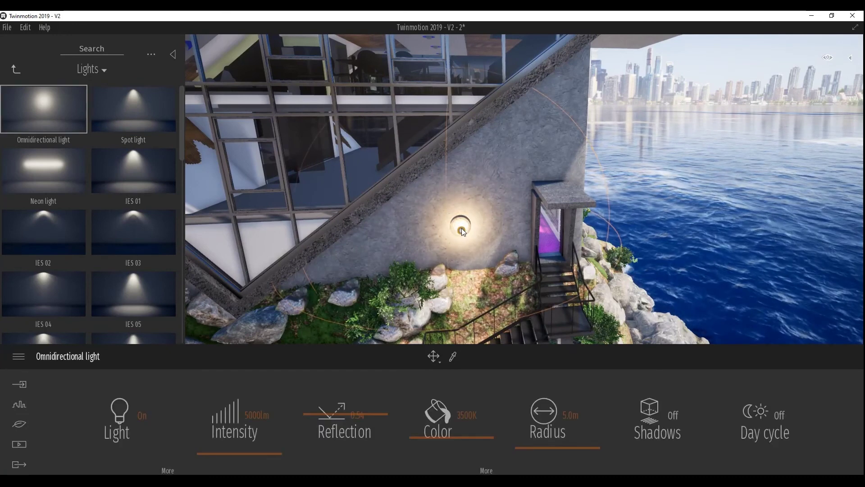
click(462, 227)
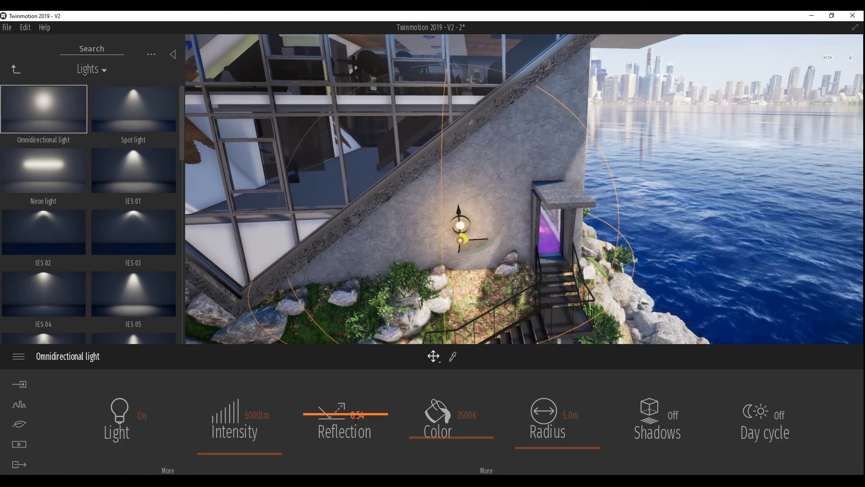
click(463, 420)
key(Return)
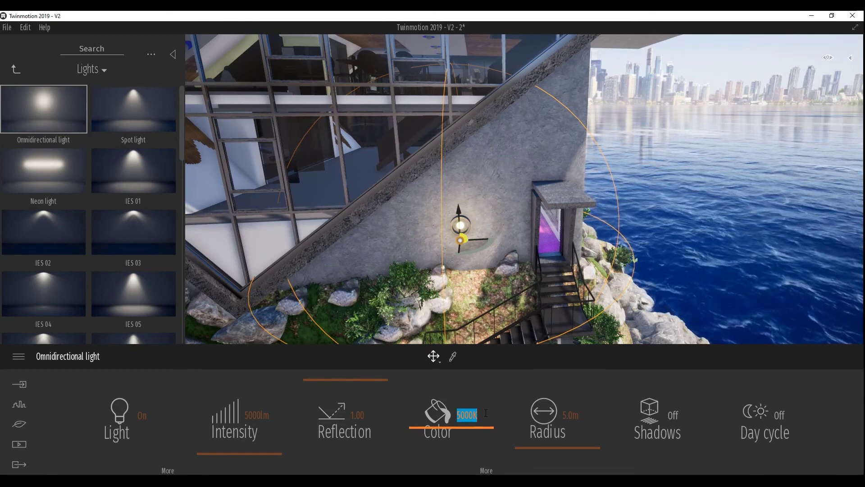
click(507, 387)
mouse_move(533, 303)
mouse_down()
mouse_move(451, 293)
mouse_move(403, 315)
mouse_up()
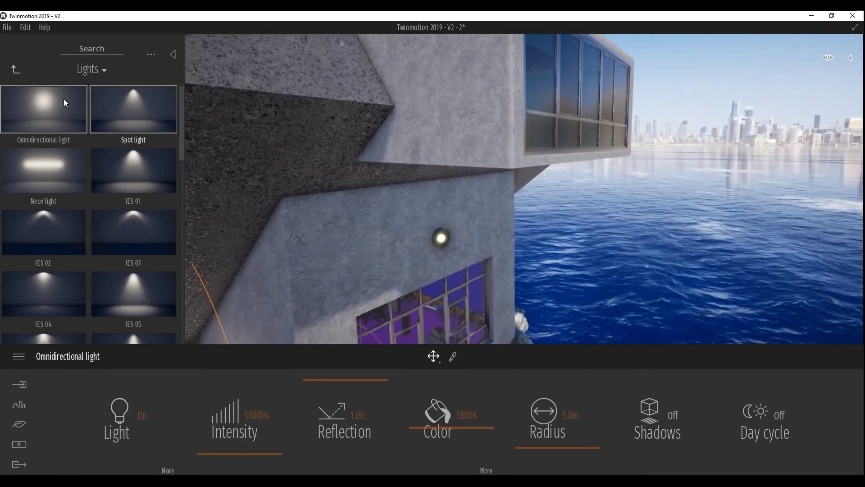
Place an omnidirectional light in the wall fixture above the window, shifted slightly right
click(47, 116)
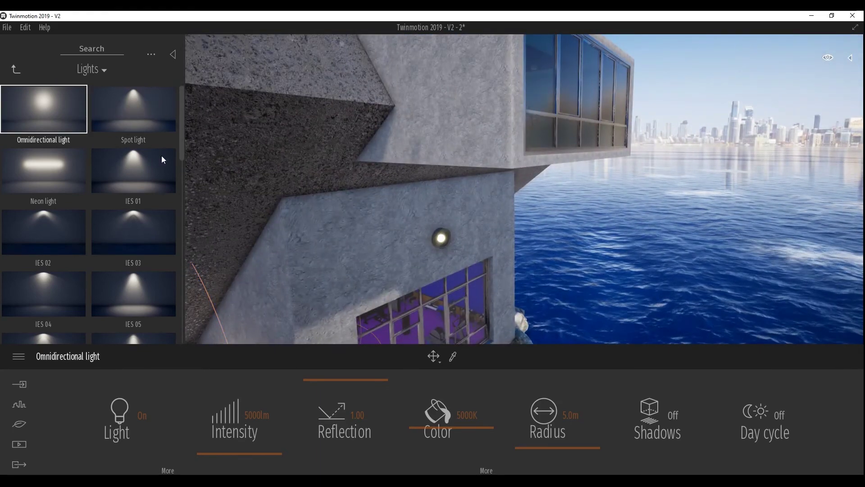
drag(114, 136, 442, 240)
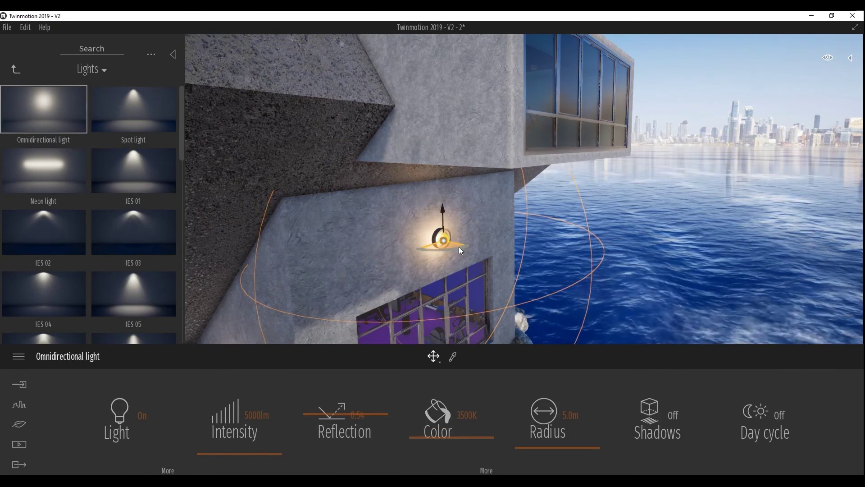
drag(458, 246, 466, 250)
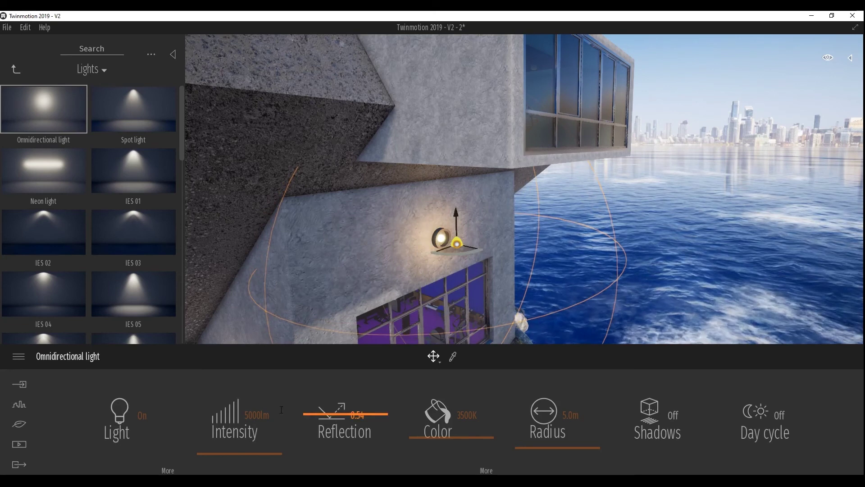
Set the light to 4500K colour, 7.0 m radius and 6500 lm intensity
click(467, 414)
text(00)
key(Return)
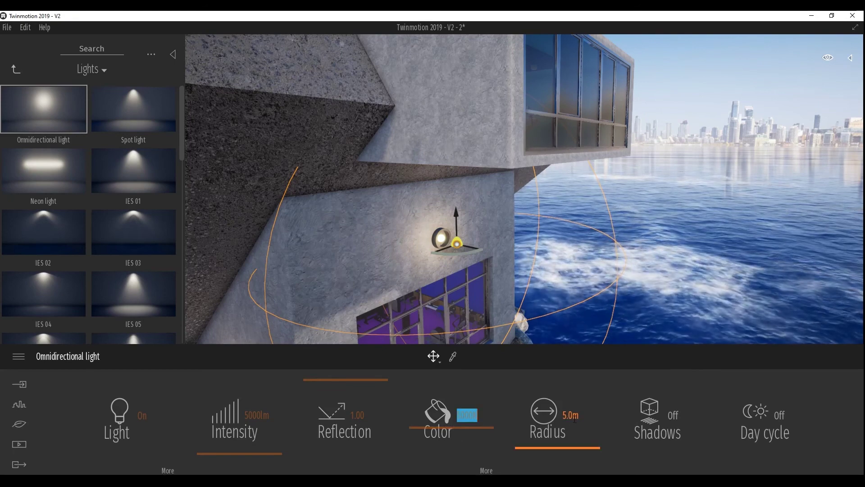
click(570, 414)
text(7)
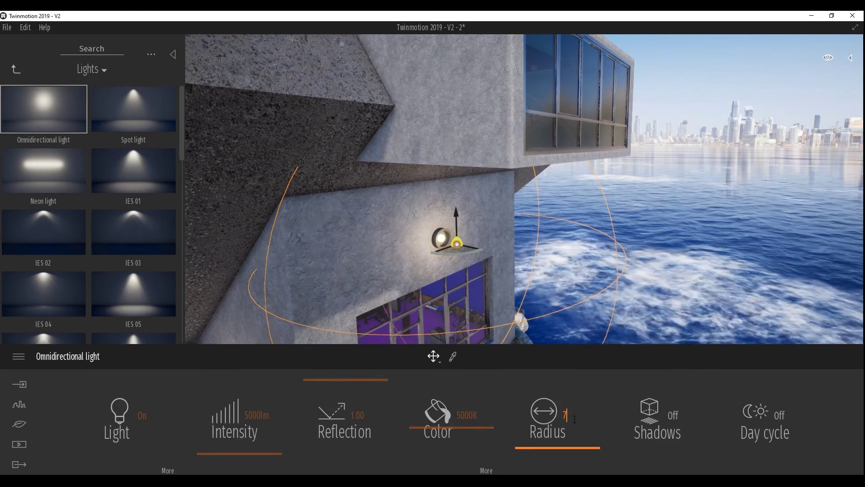
key(Return)
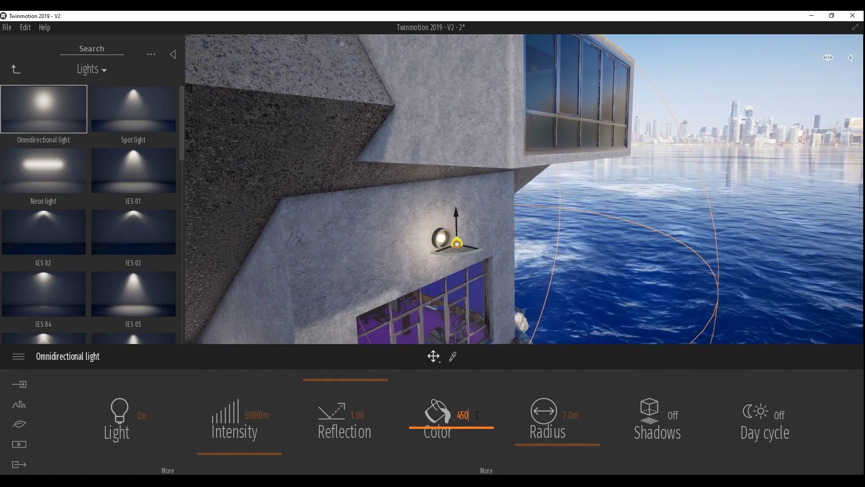
key(Return)
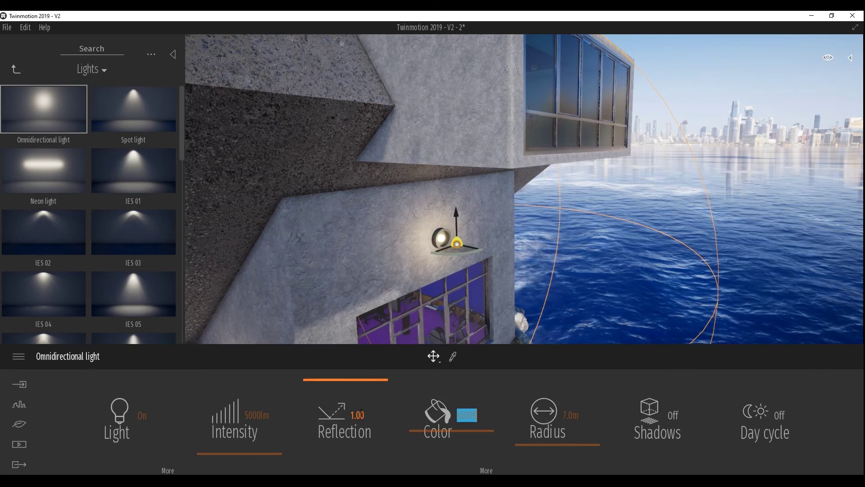
click(269, 415)
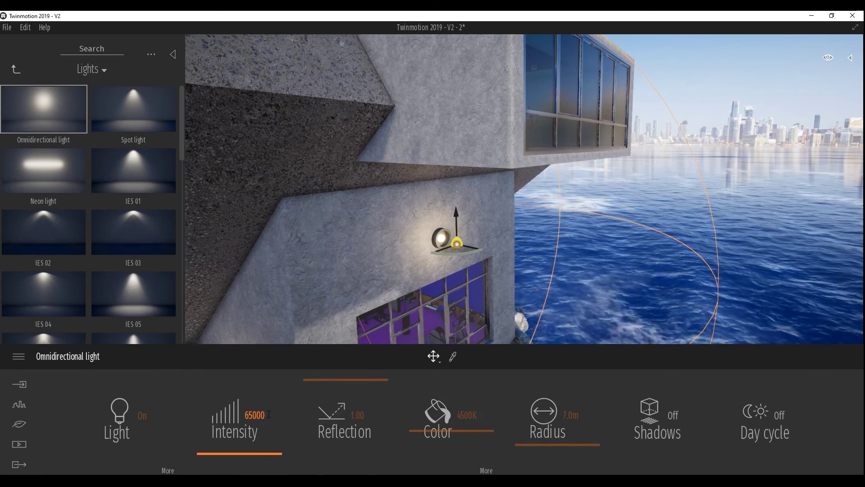
key(Return)
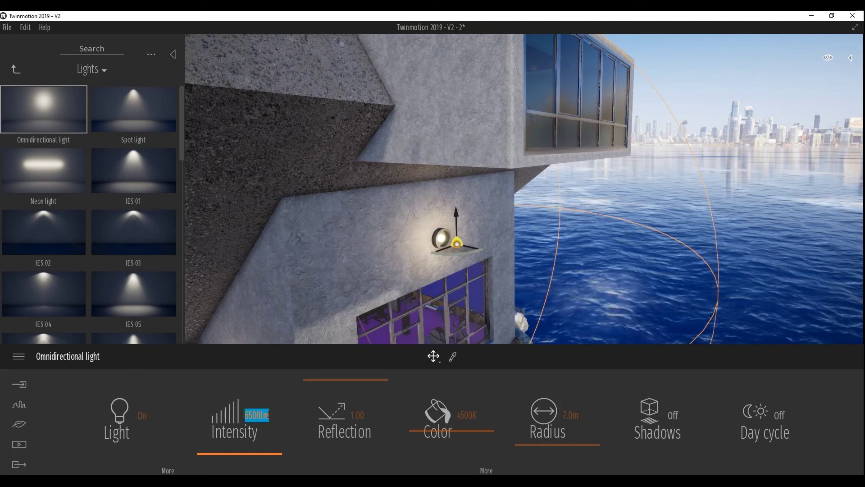
click(393, 279)
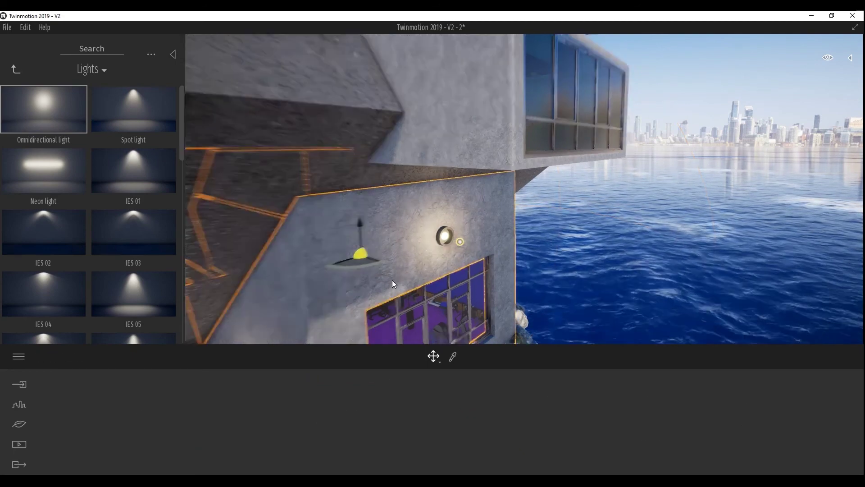
Place another omnidirectional light in the lower wall fixture above the rocky shore
right_drag(391, 277, 252, 280)
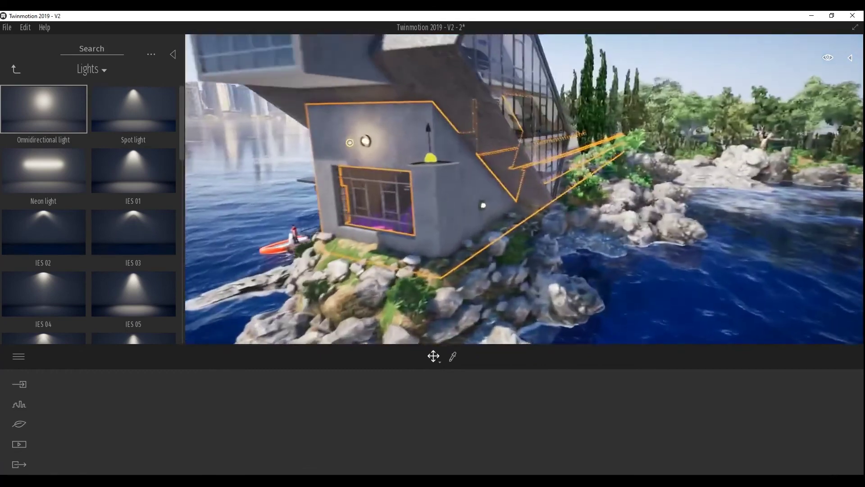
right_drag(252, 279, 195, 279)
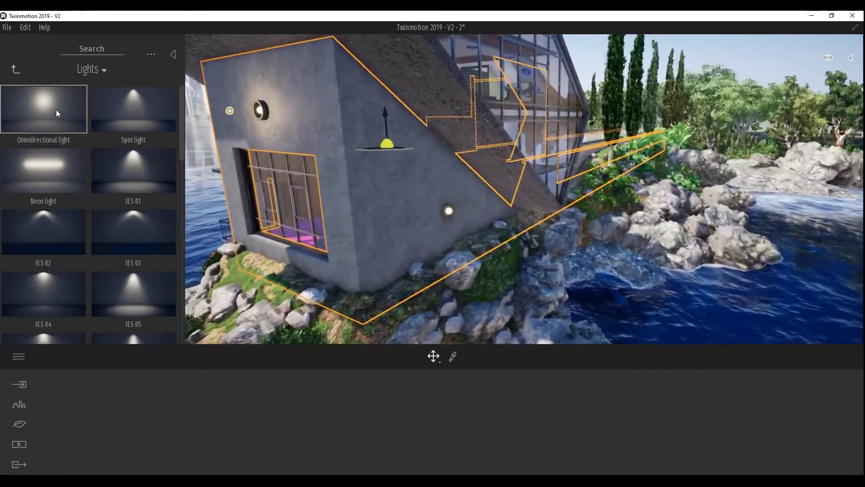
drag(56, 109, 389, 209)
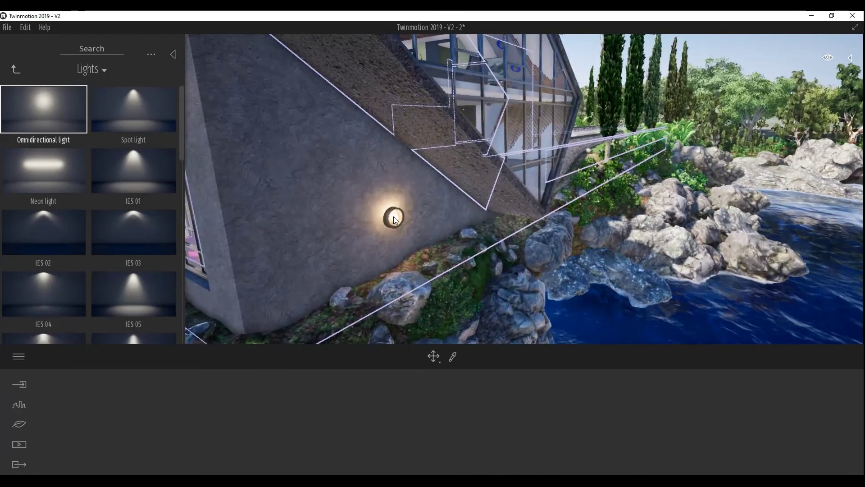
drag(389, 209, 394, 217)
click(394, 217)
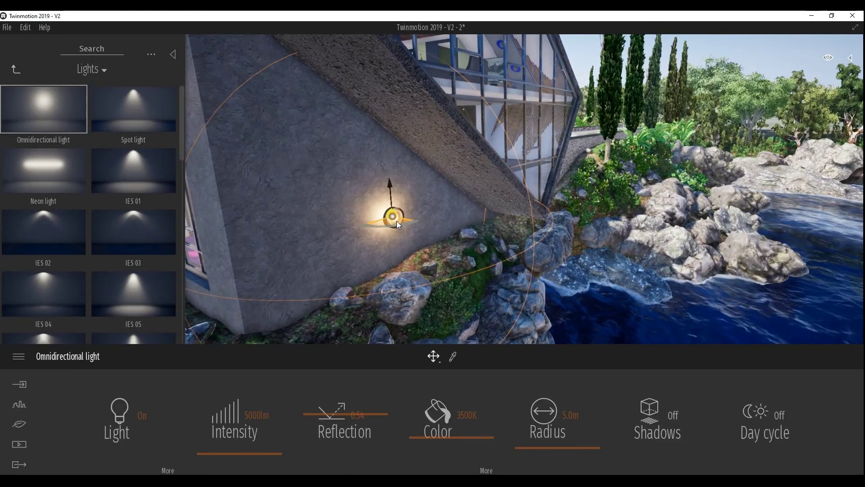
drag(406, 225, 414, 227)
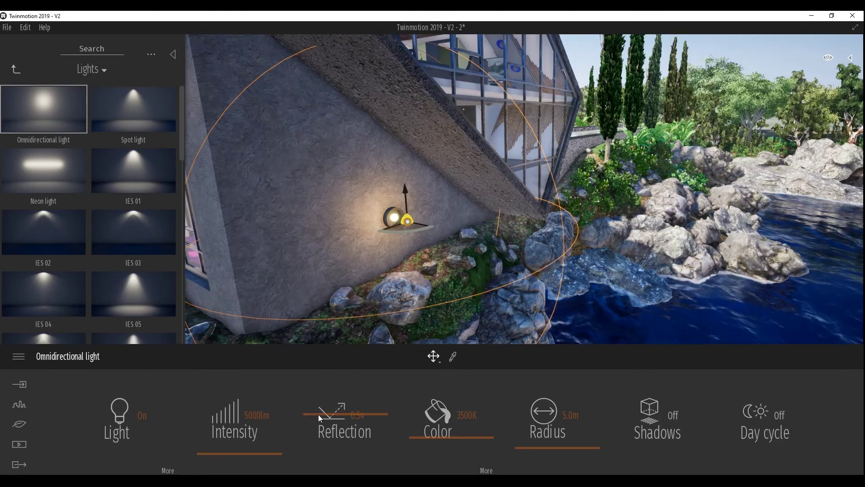
Set the new light's reflection to 1.00 and colour temperature to 5000K
text(1)
click(467, 415)
text(5)
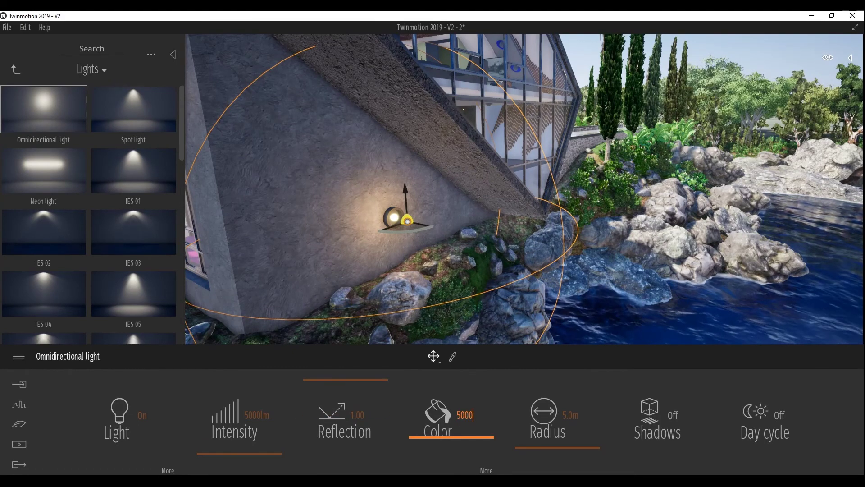
key(Return)
click(498, 281)
mouse_move(492, 276)
right_down()
mouse_move(436, 239)
mouse_move(496, 216)
mouse_move(405, 225)
mouse_move(433, 216)
right_up()
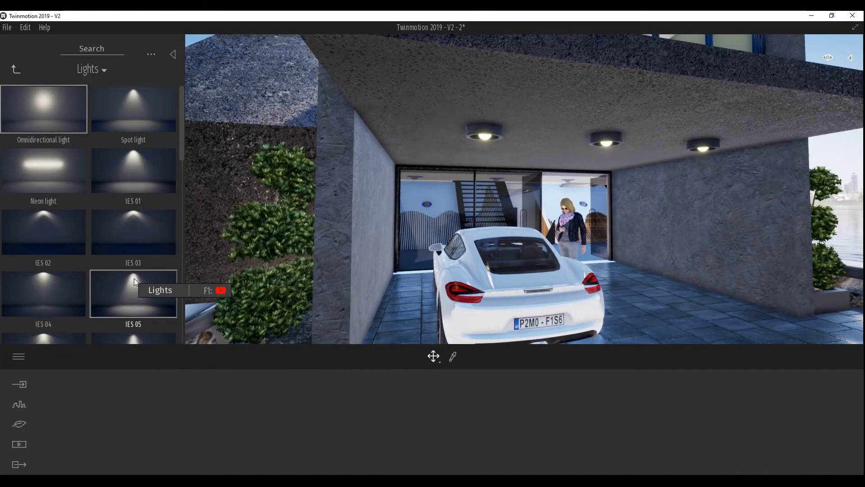
Place an omnidirectional light under a garage ceiling fixture, lowered and rotated, at 3500 lm
drag(134, 279, 459, 197)
mouse_move(483, 137)
mouse_down()
mouse_move(416, 189)
mouse_move(462, 66)
mouse_move(483, 85)
mouse_up()
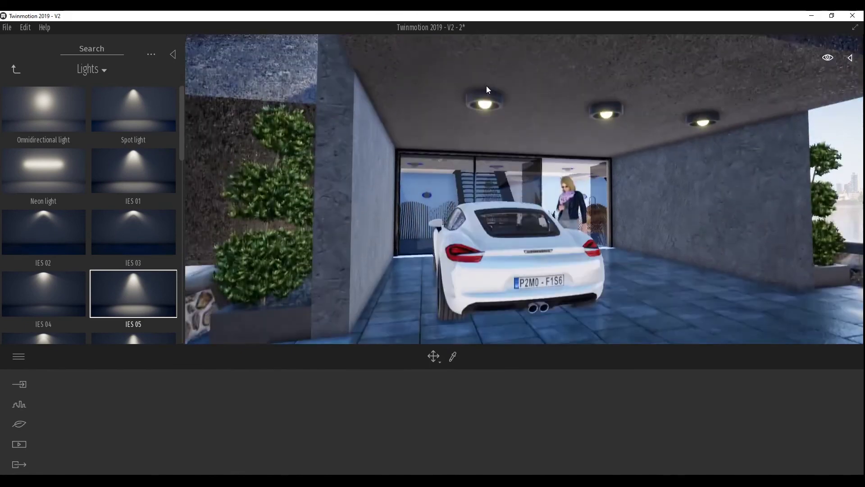
drag(49, 105, 488, 111)
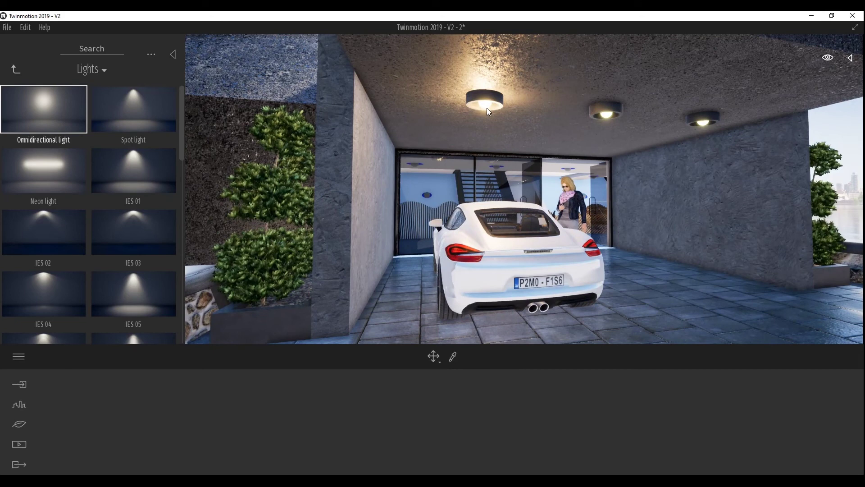
drag(488, 147, 485, 166)
drag(472, 130, 465, 131)
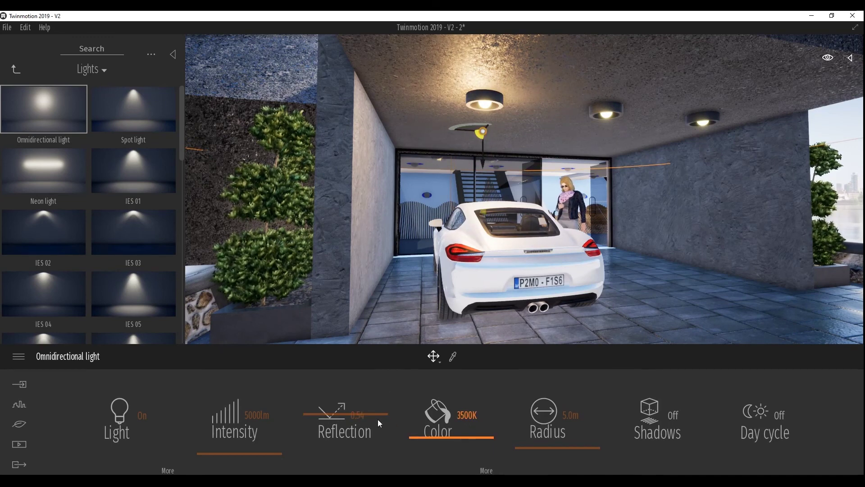
text(500lm)
click(260, 415)
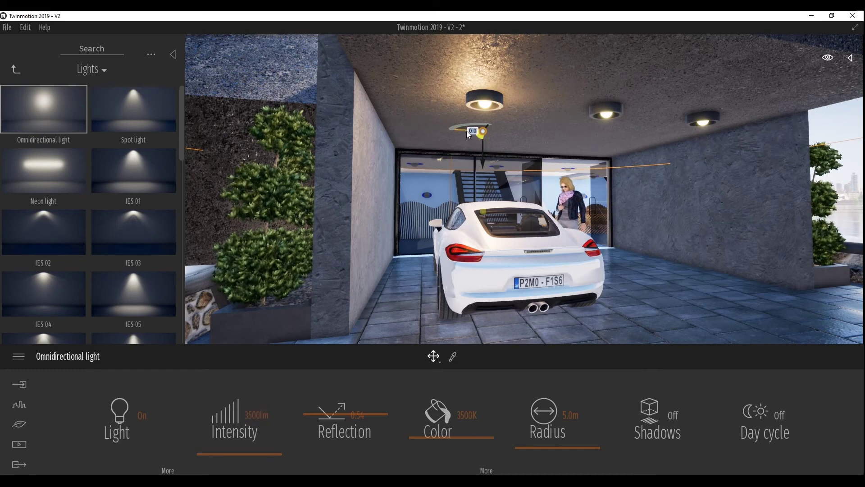
Copy the light as instances so three lights line the garage ceiling fixtures
drag(469, 132, 596, 146)
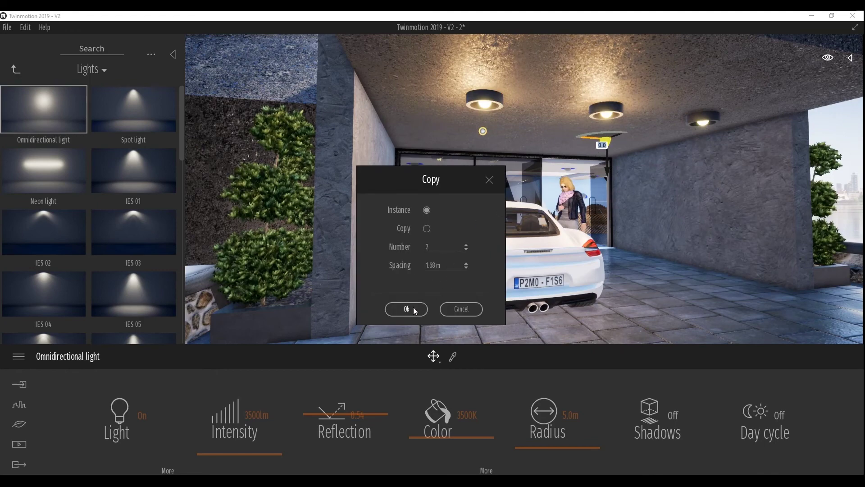
click(407, 309)
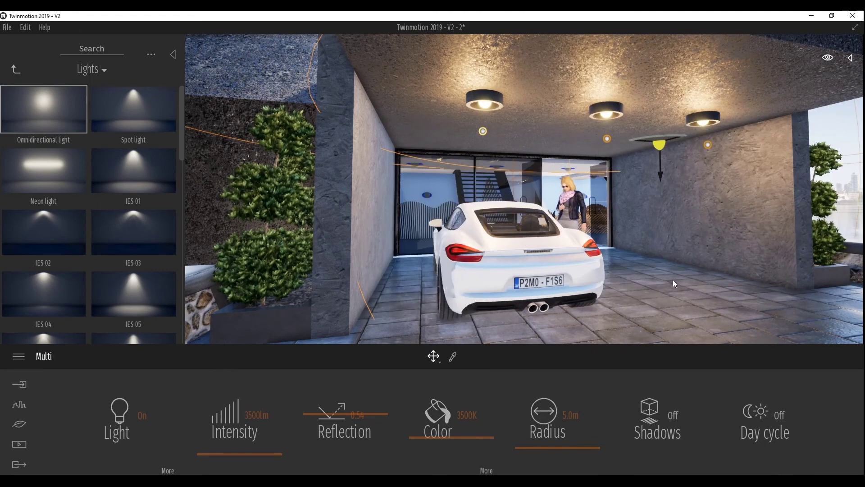
scroll(672, 280, down, 5)
mouse_move(655, 278)
right_down()
mouse_move(515, 321)
mouse_move(631, 315)
mouse_move(586, 311)
right_up()
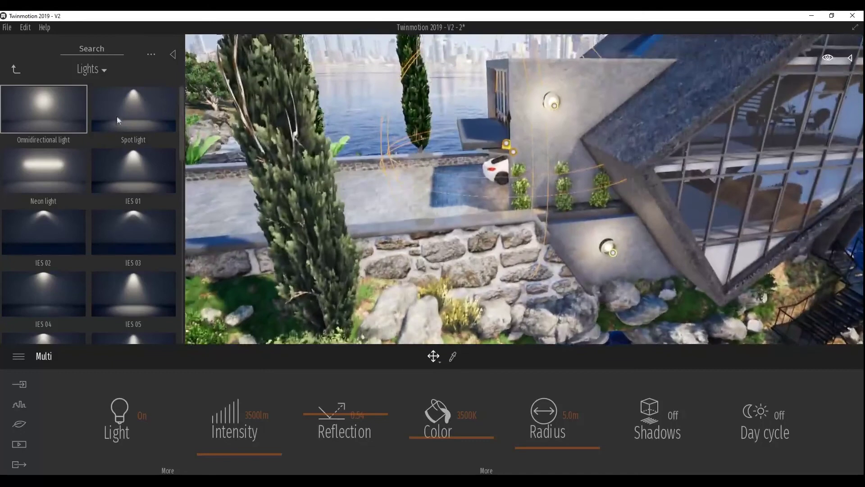
Apply Stone wall 2 from the Stones materials to the low retaining wall
click(13, 68)
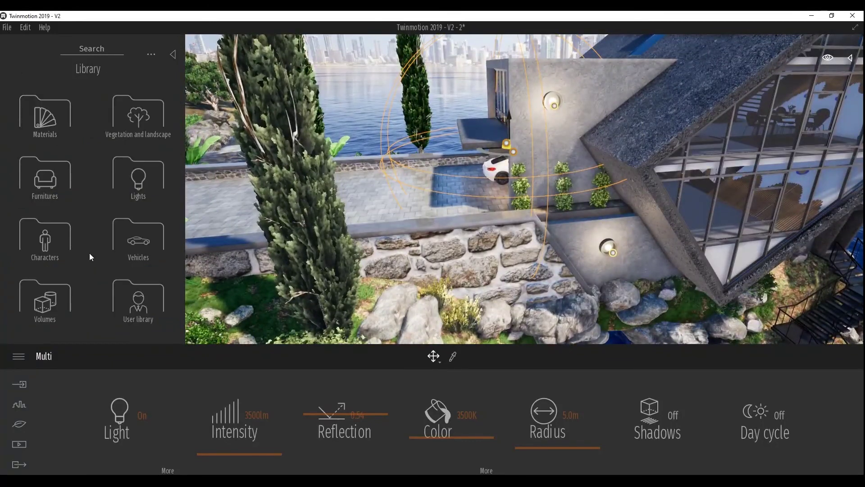
click(53, 128)
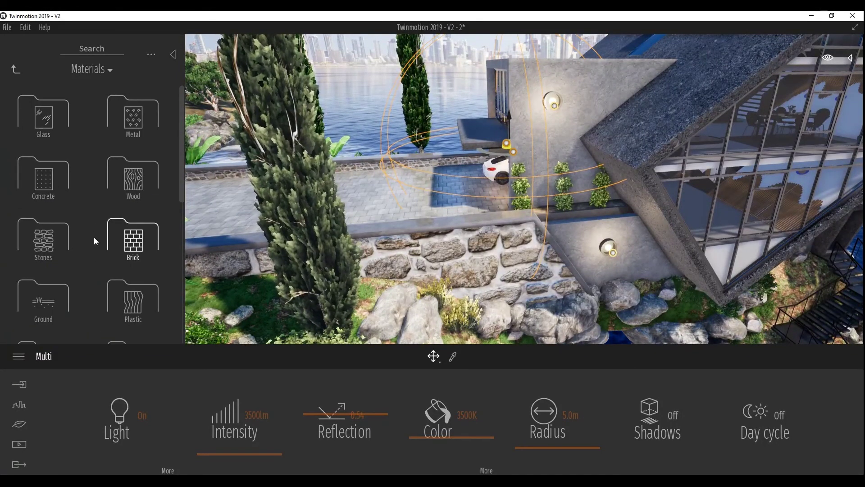
scroll(95, 240, down, 2)
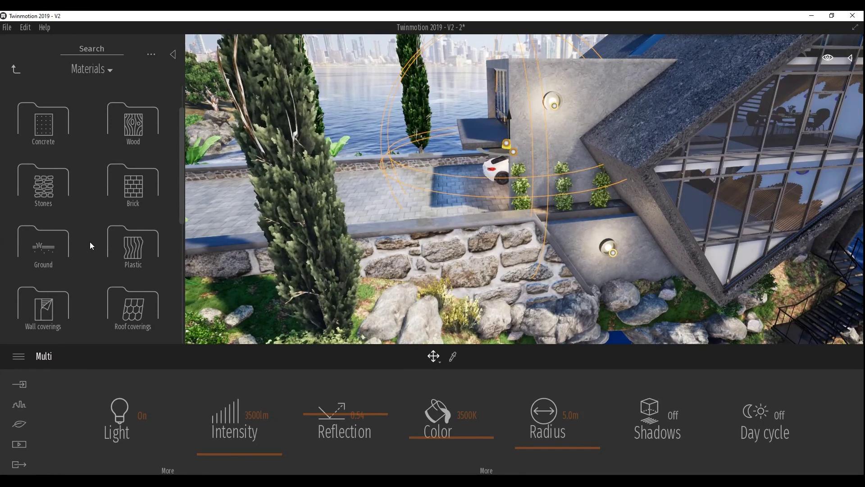
scroll(95, 252, down, 2)
scroll(95, 255, down, 1)
scroll(94, 253, down, 2)
scroll(93, 252, down, 2)
scroll(93, 251, down, 1)
scroll(93, 251, up, 1)
scroll(94, 251, up, 1)
scroll(94, 250, up, 1)
scroll(94, 250, up, 1)
scroll(94, 251, up, 1)
scroll(76, 239, up, 1)
click(56, 212)
scroll(100, 222, down, 1)
scroll(105, 224, down, 1)
scroll(106, 223, down, 1)
scroll(106, 223, down, 2)
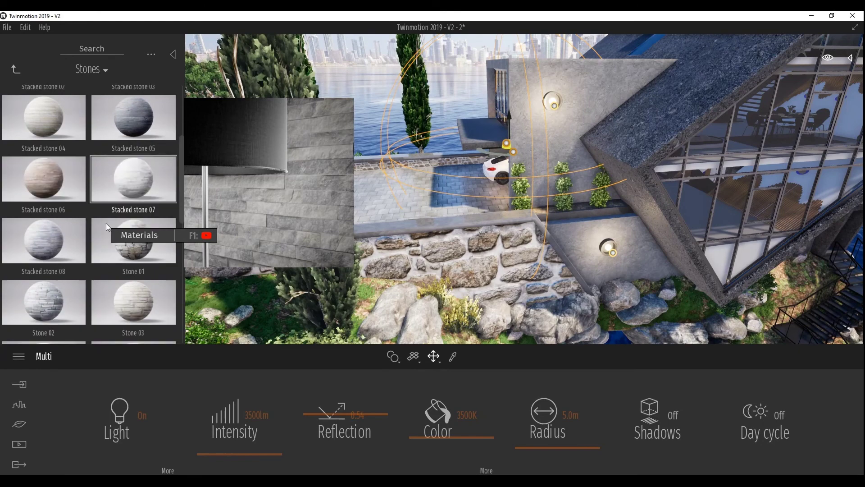
scroll(107, 223, down, 1)
scroll(106, 223, down, 1)
scroll(106, 222, down, 1)
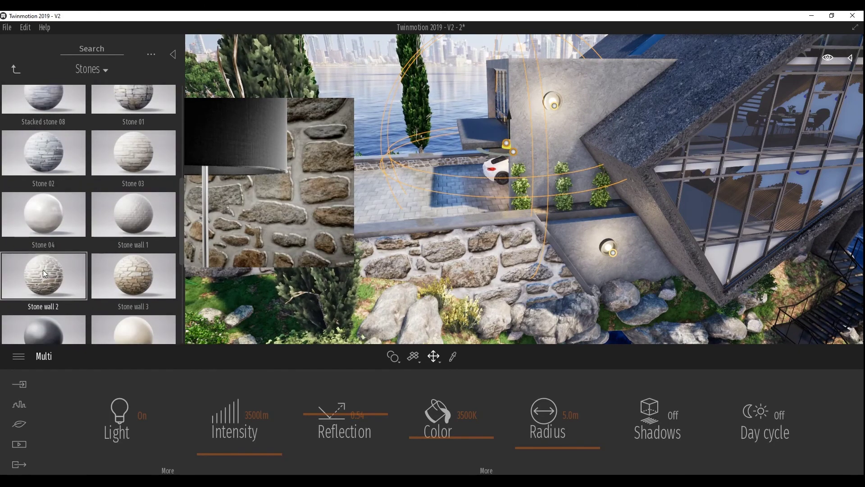
click(453, 258)
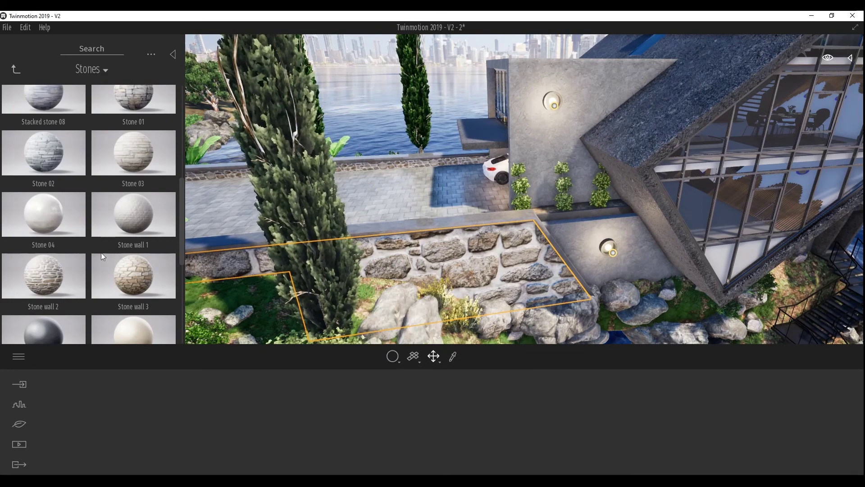
drag(50, 269, 411, 266)
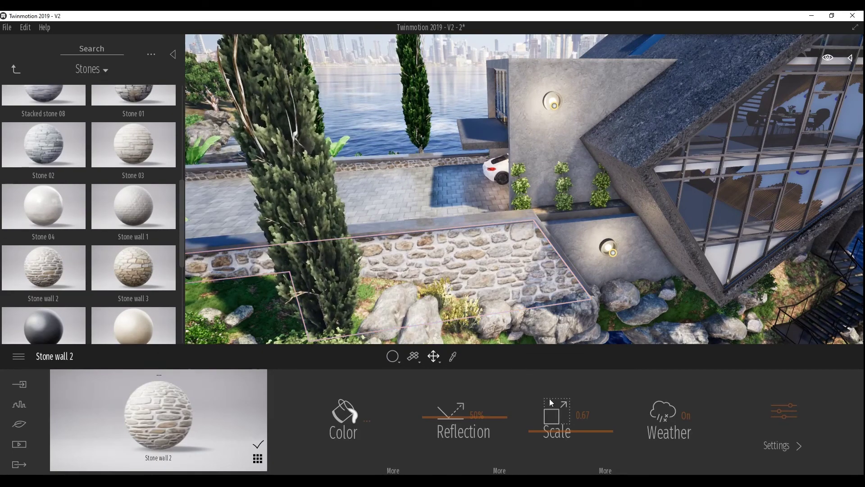
Set the stone wall material's scale to 0.54 and metallicness to 90%
drag(543, 431, 544, 436)
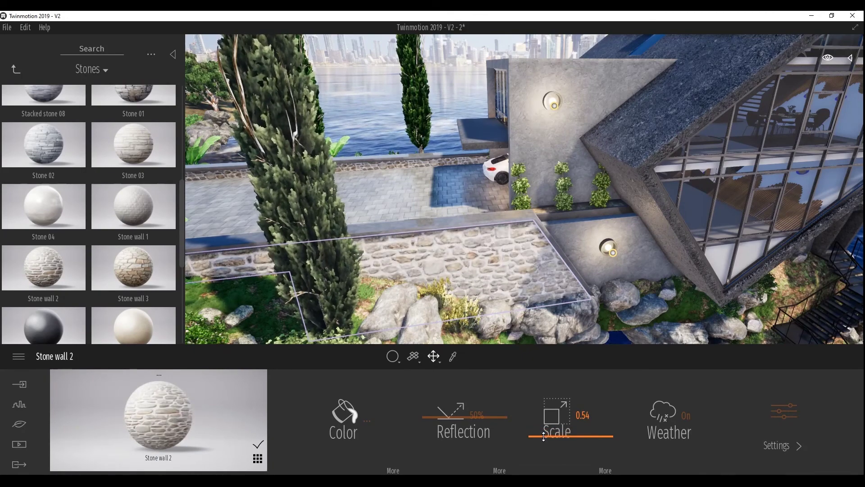
click(788, 410)
drag(326, 452, 327, 397)
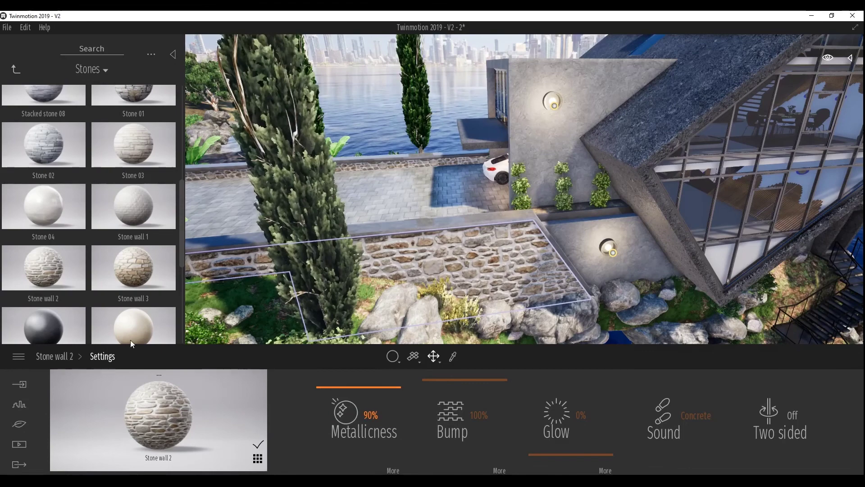
click(20, 425)
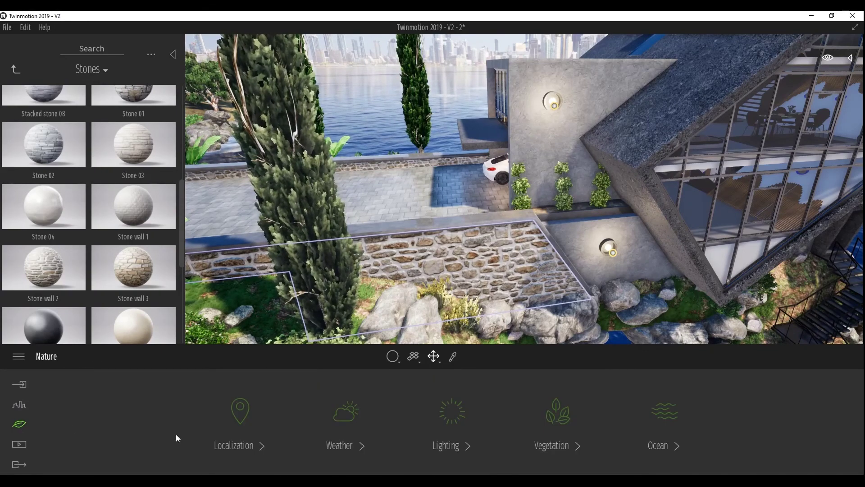
Raise the weather effects' smog to 65% and increase the wind speed
click(351, 413)
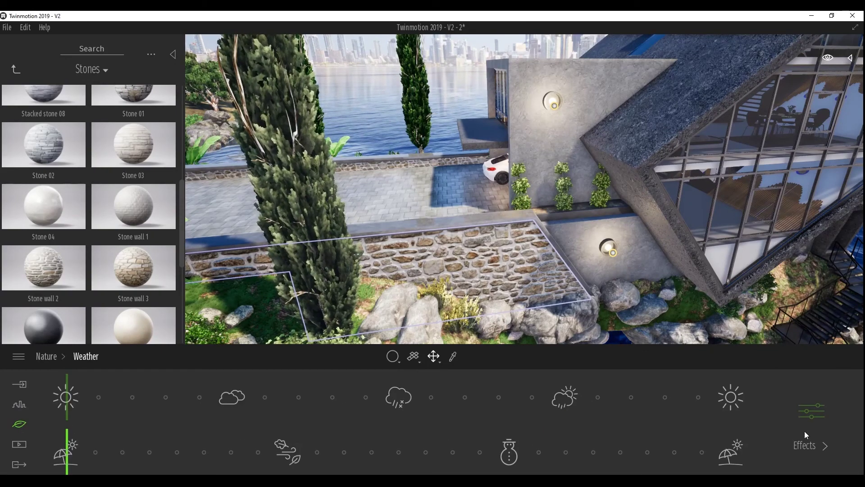
click(814, 419)
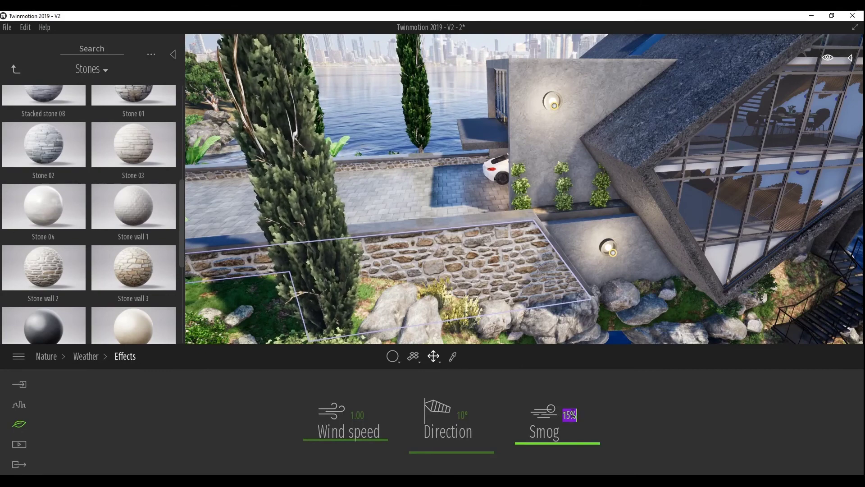
text(65)
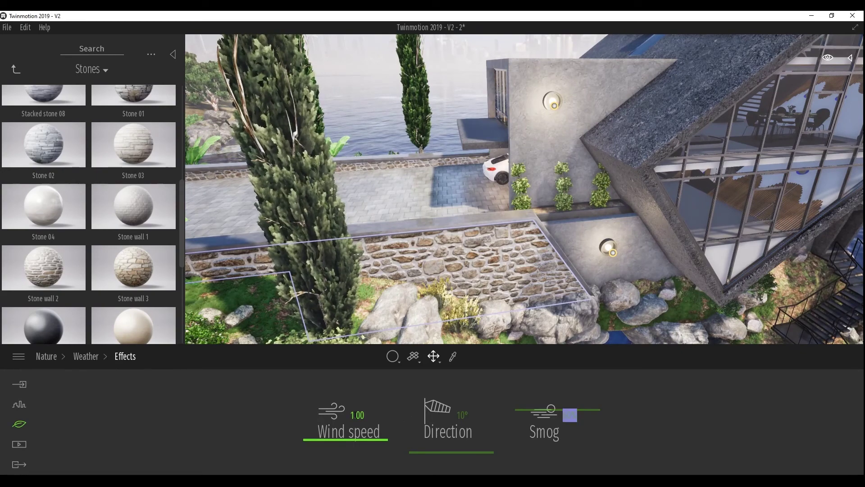
drag(309, 440, 302, 356)
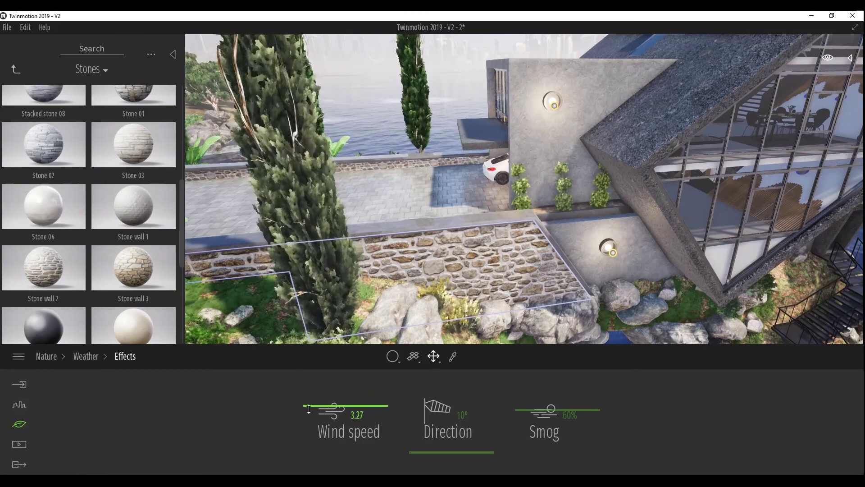
click(93, 358)
click(52, 357)
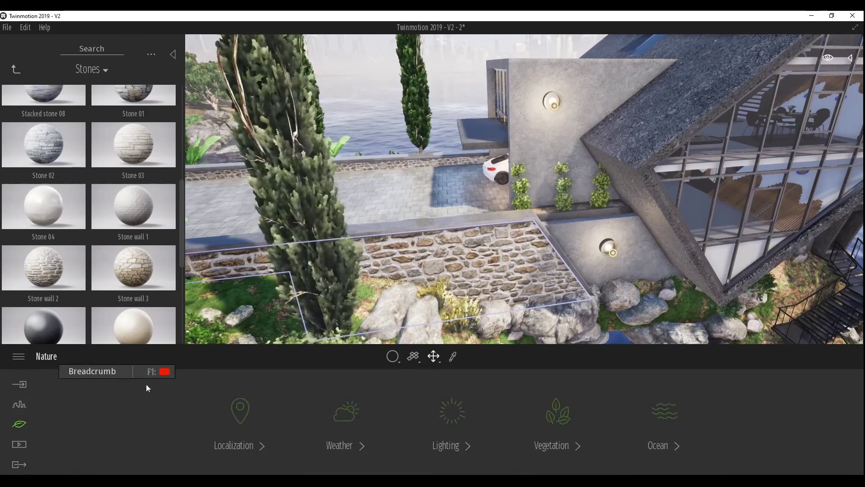
Set the sun and ambient lighting intensities both to 2.00
click(452, 419)
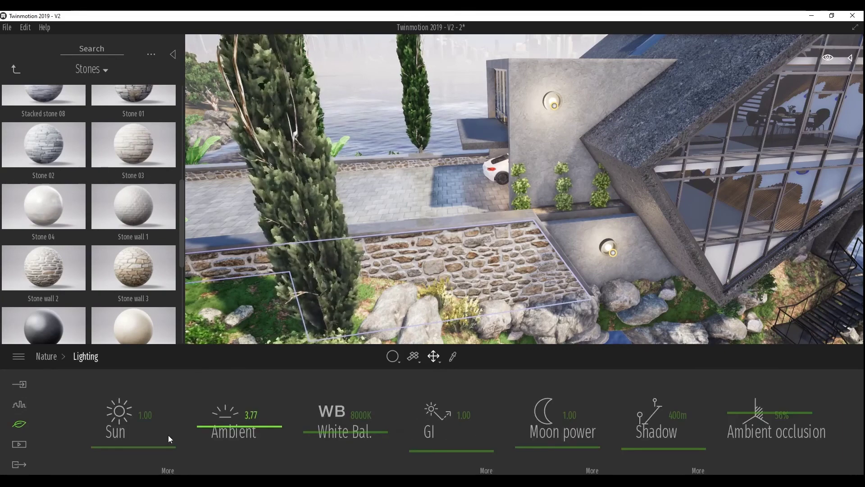
click(146, 416)
key(BackSpace)
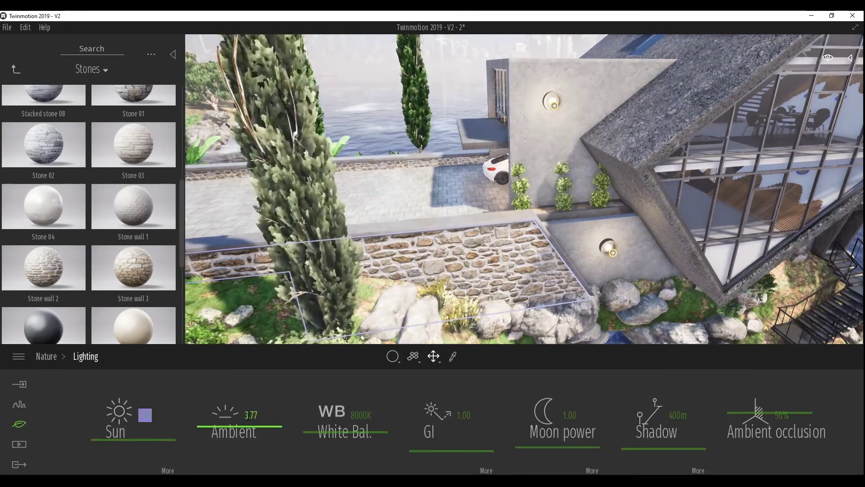
text(2.00)
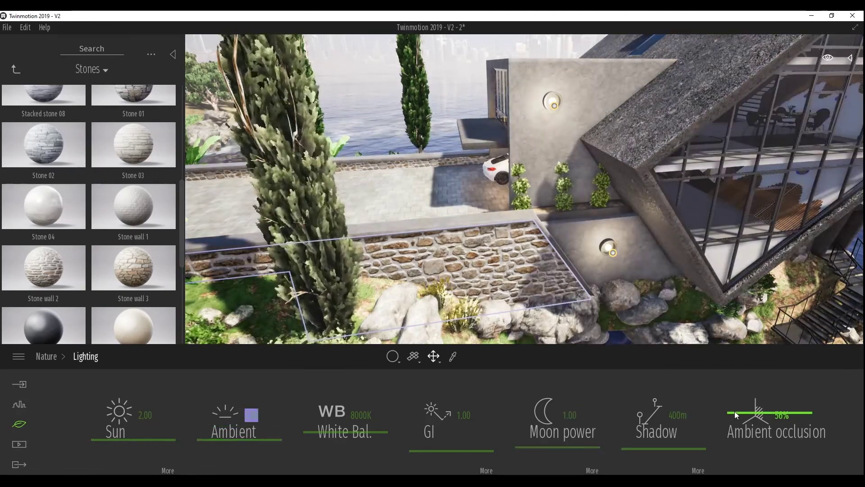
key(Return)
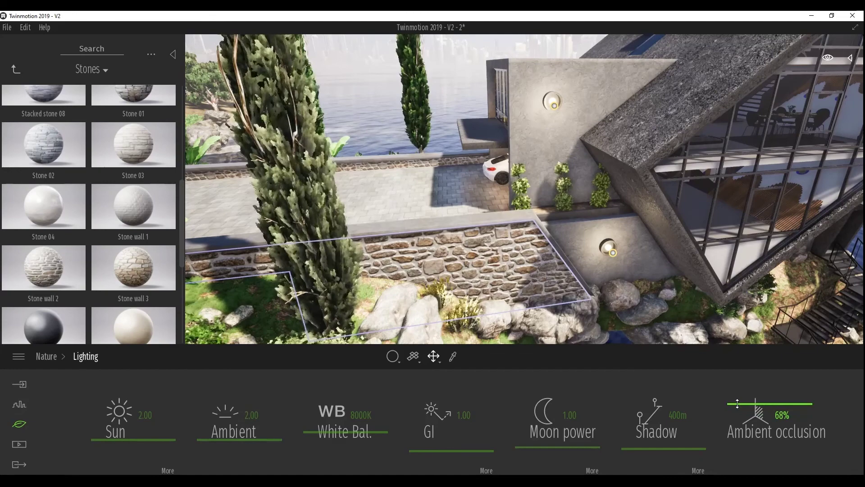
Set GI to 8.74, white balance 7000K, shadow distance 535m and shadow bias 0.10
drag(412, 451, 418, 446)
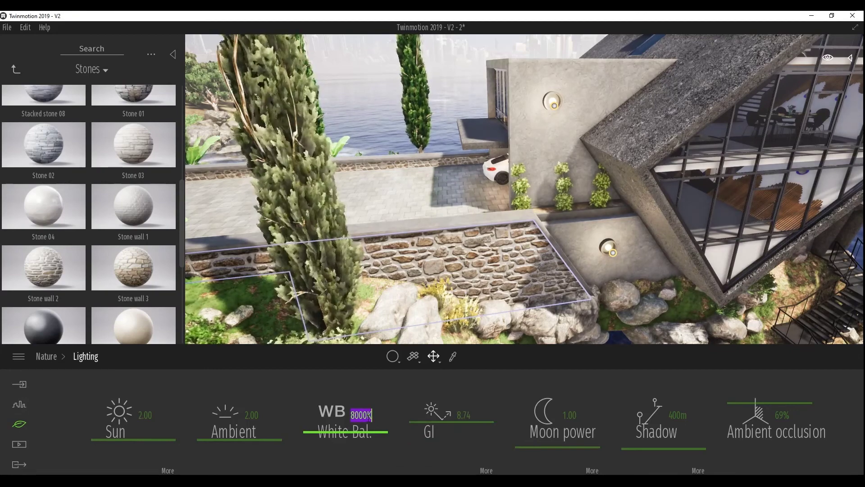
click(367, 416)
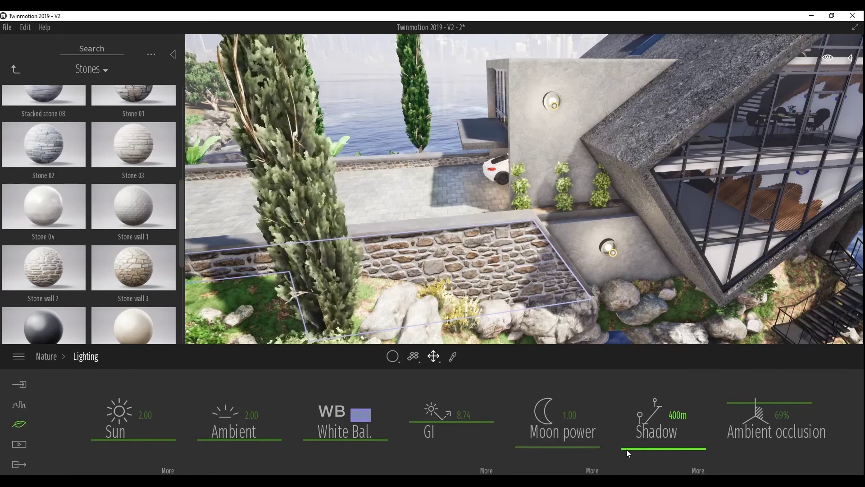
mouse_move(626, 451)
mouse_down()
mouse_move(629, 436)
mouse_move(629, 447)
mouse_up()
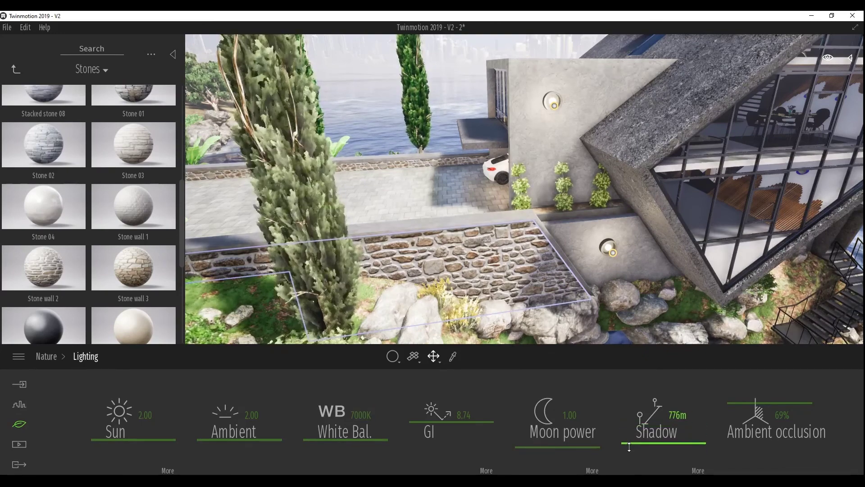
click(697, 470)
drag(415, 450, 427, 460)
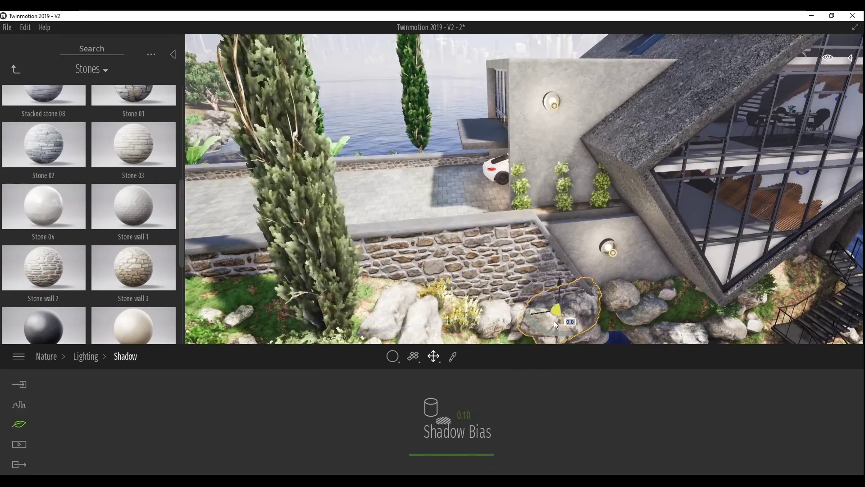
drag(555, 321, 451, 311)
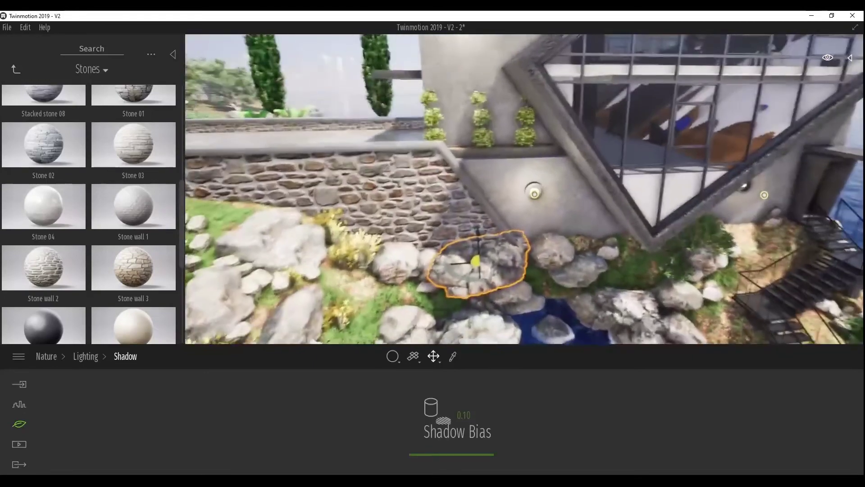
drag(451, 311, 540, 299)
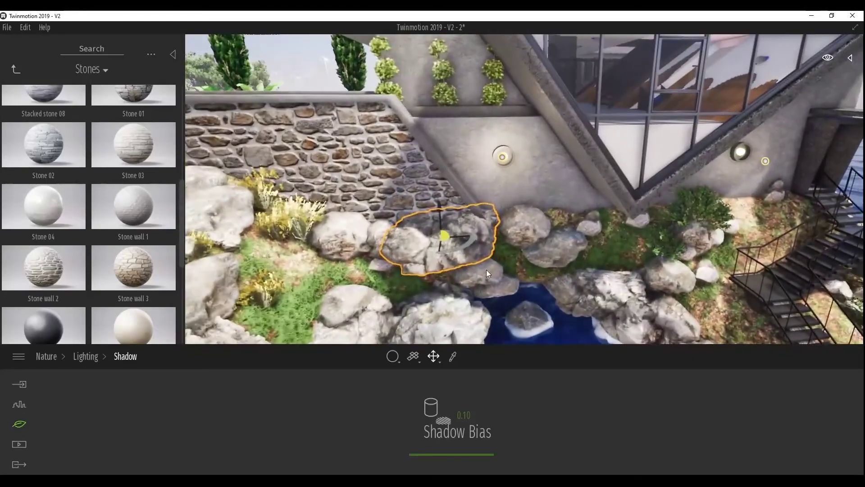
Place Falling Ivy 1 from the Misc vegetation library on the wall above the rocks
click(15, 68)
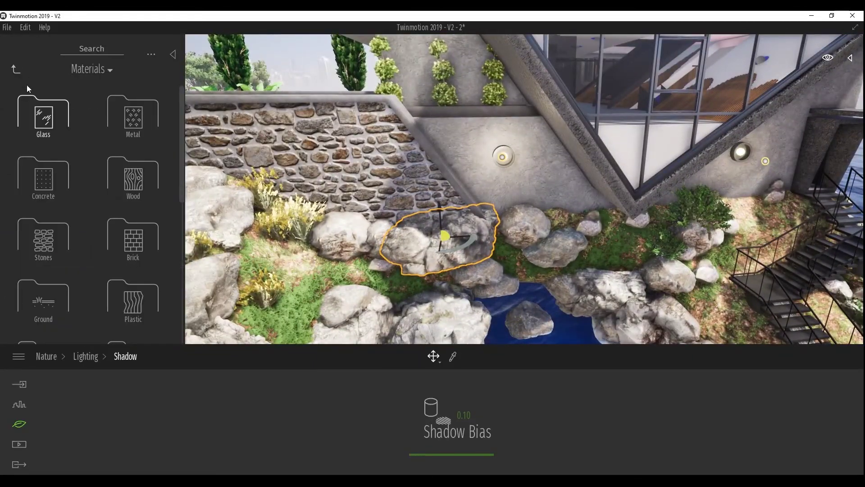
click(13, 68)
click(142, 125)
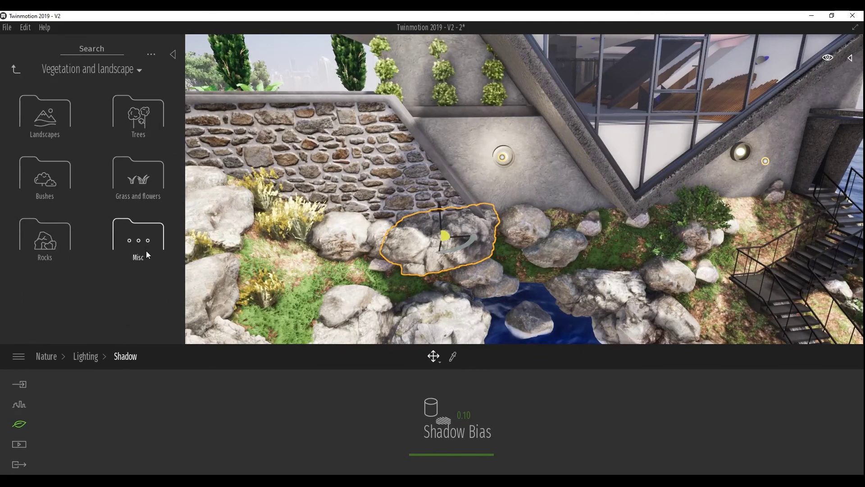
click(146, 250)
drag(182, 196, 182, 255)
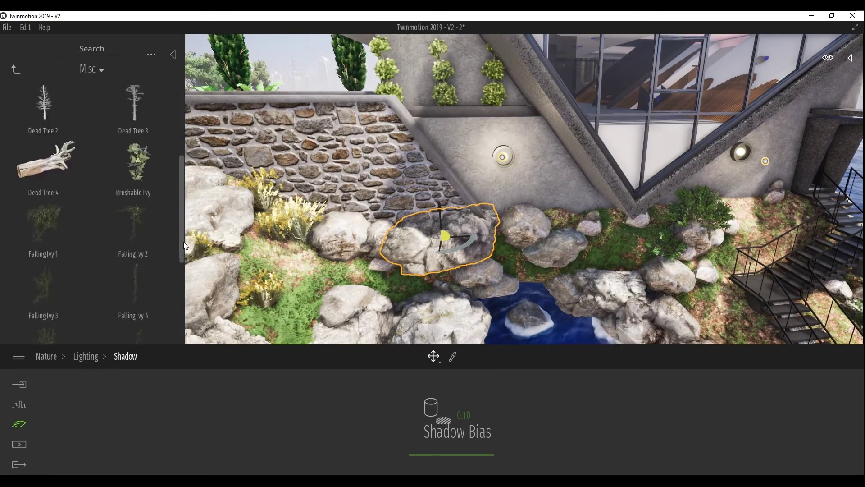
drag(50, 188, 496, 201)
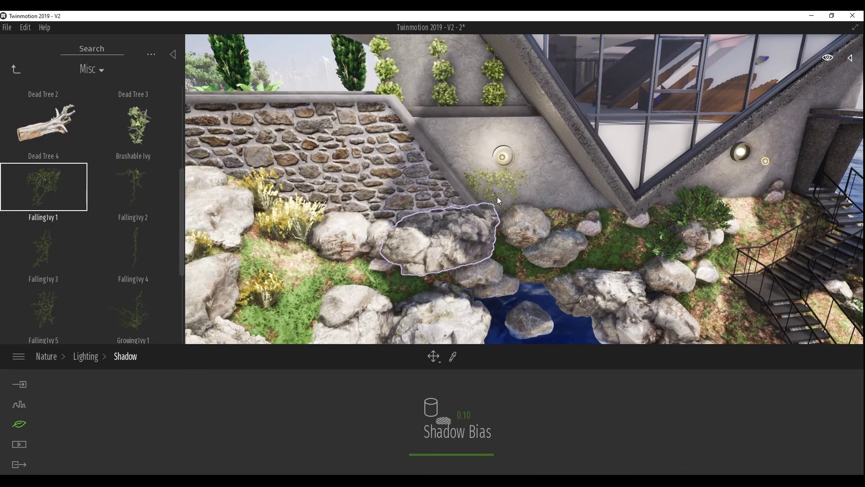
drag(42, 312, 454, 258)
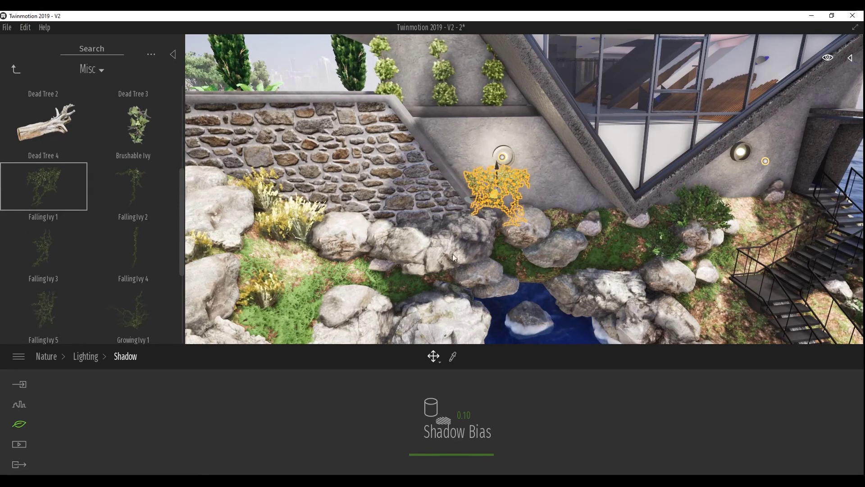
Add Falling Ivy 5 below the windows and Falling Ivy 1 beside the right wall lamp
mouse_move(33, 261)
mouse_down()
mouse_move(541, 207)
mouse_move(550, 196)
mouse_up()
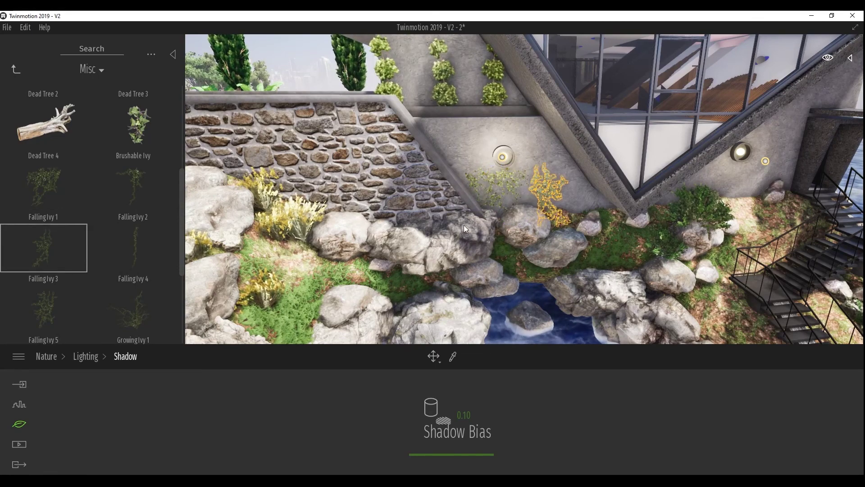
click(47, 309)
drag(279, 272, 484, 220)
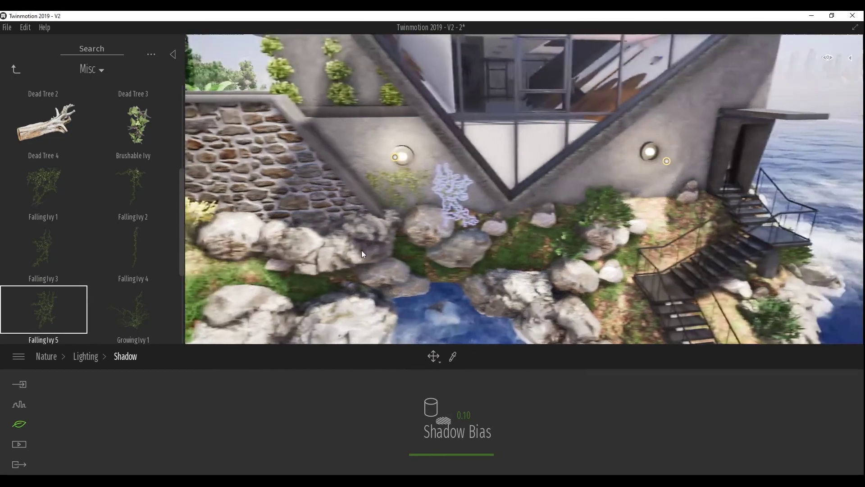
click(508, 188)
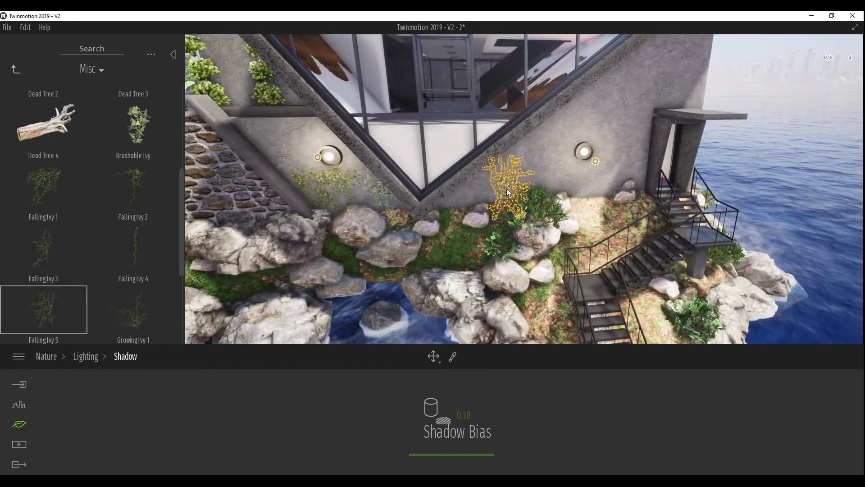
click(52, 181)
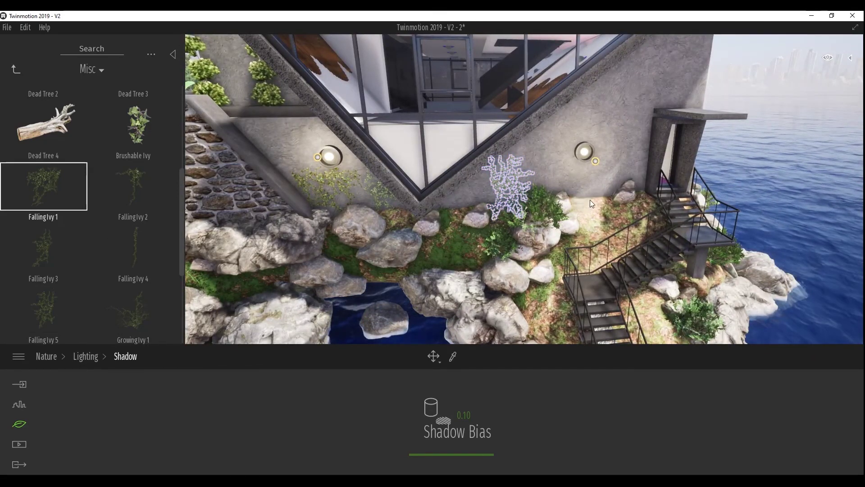
click(615, 177)
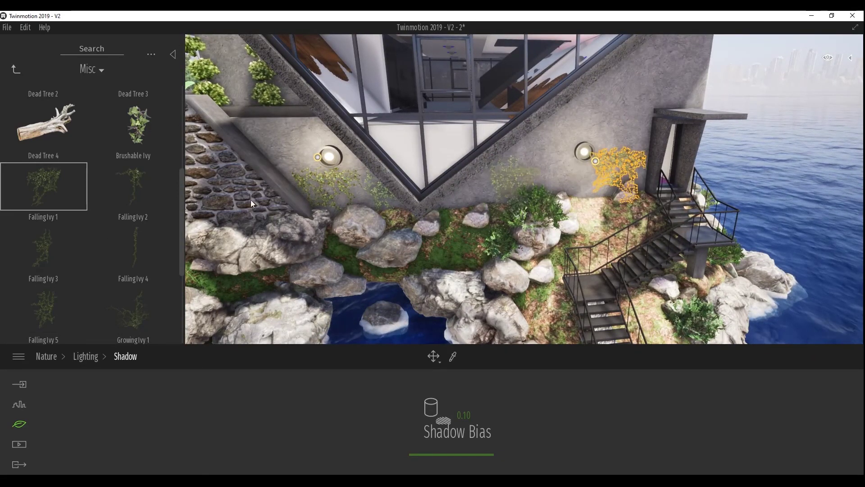
click(136, 314)
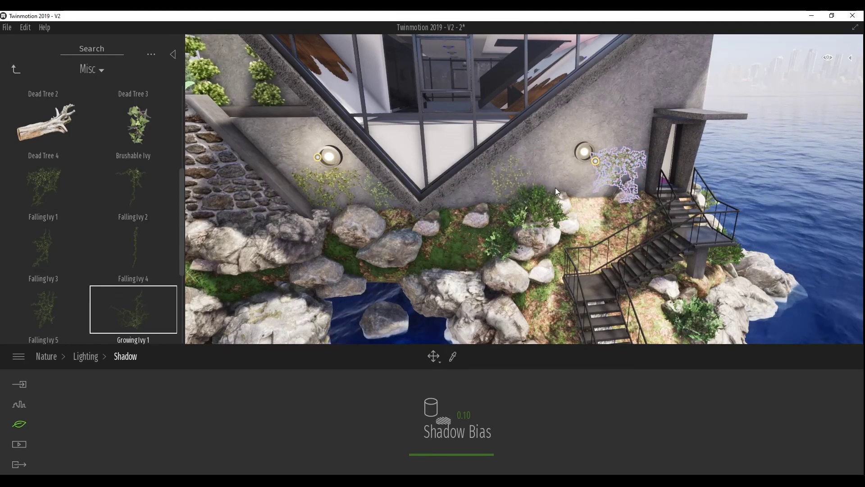
right_drag(555, 180, 508, 184)
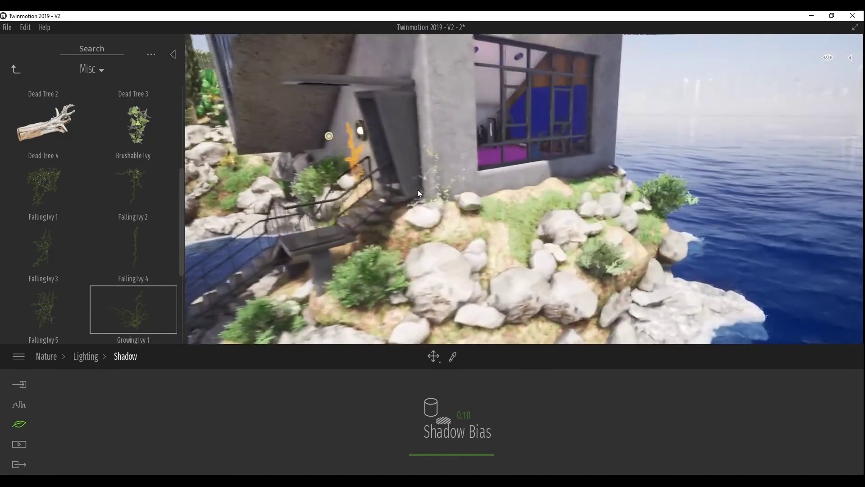
Add Falling Ivy 5 and Growing Ivy 1 against the walls by the stairs and shoreline
click(46, 311)
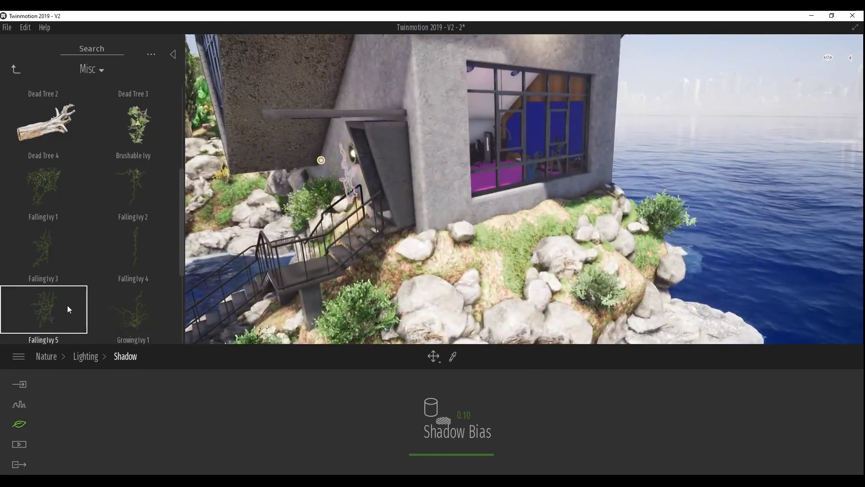
click(446, 209)
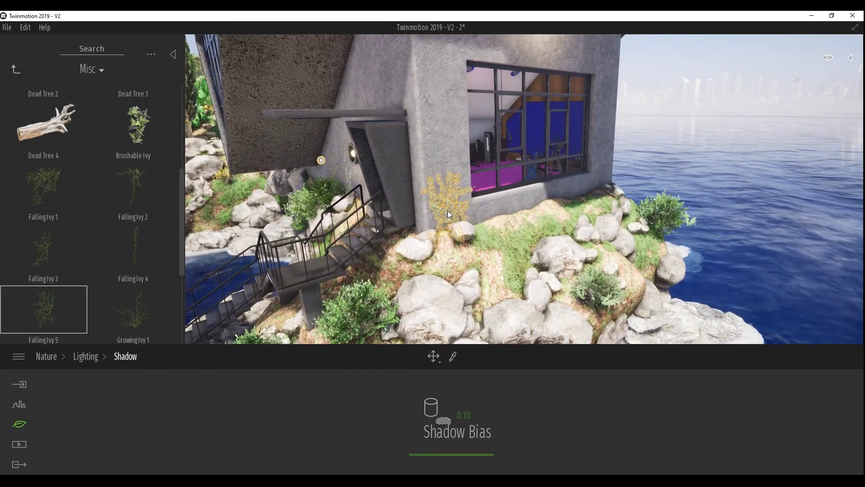
click(136, 310)
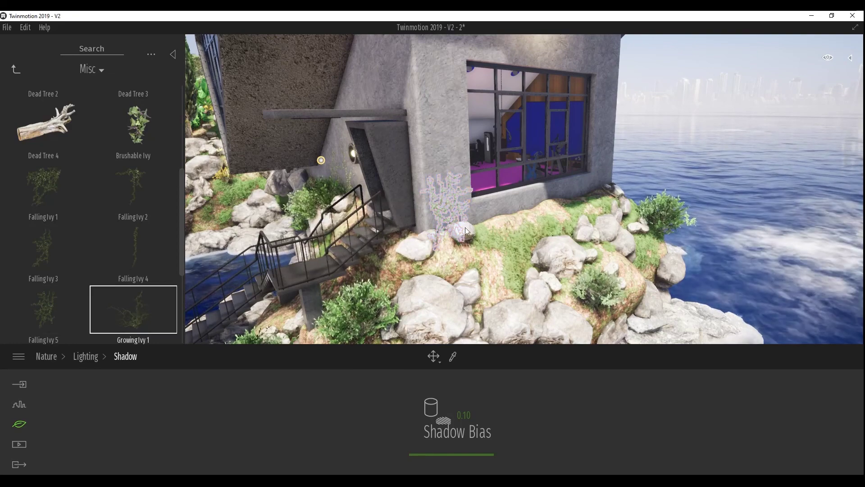
key(Right)
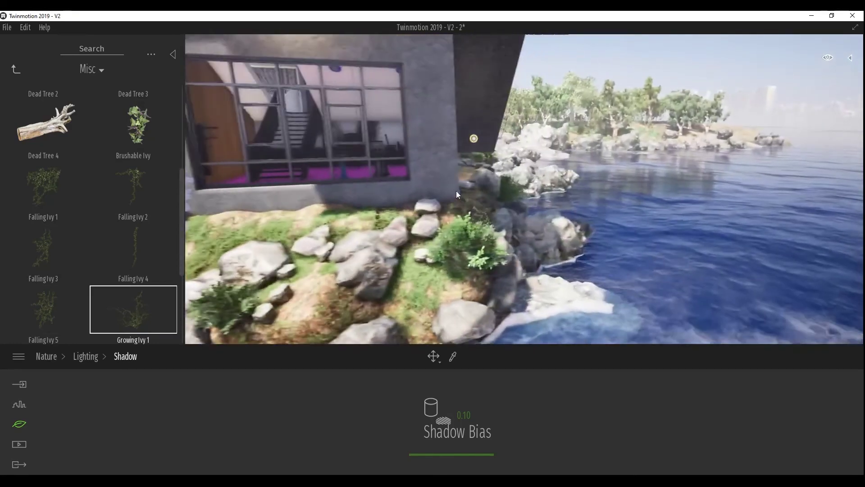
click(443, 185)
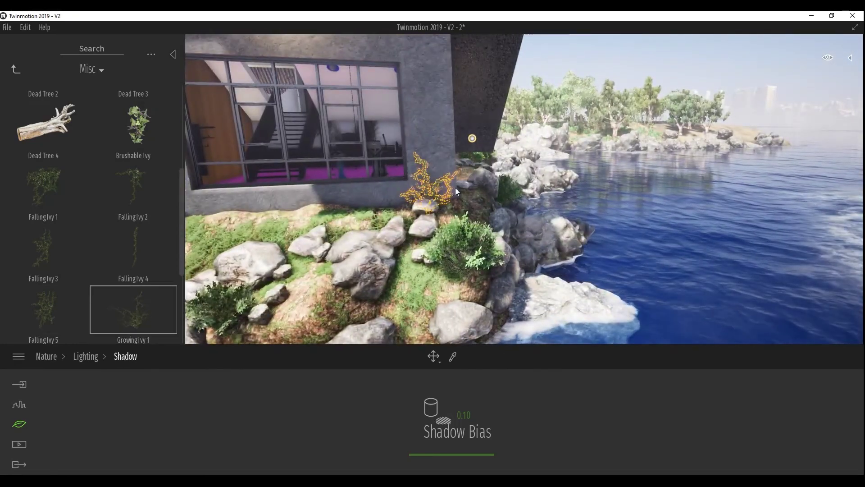
click(44, 181)
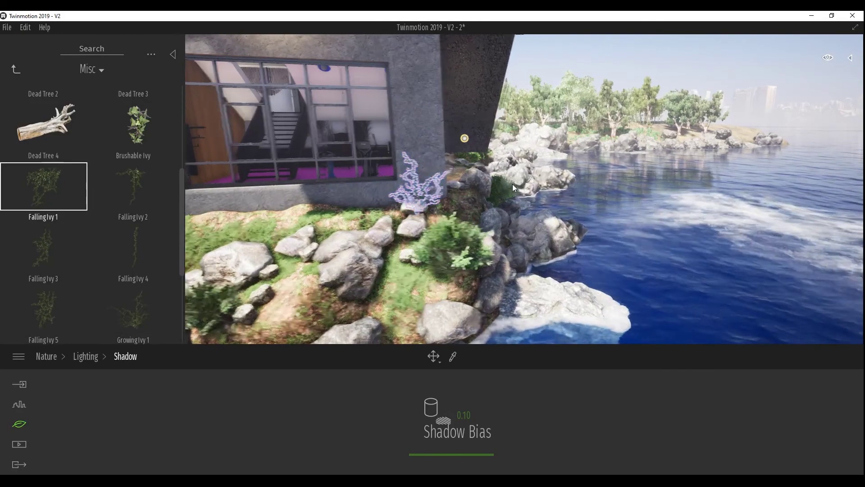
key(Left)
Place Falling Ivy 5 at the wall's base and Growing Ivy 1 near the wall lamp
key(Right)
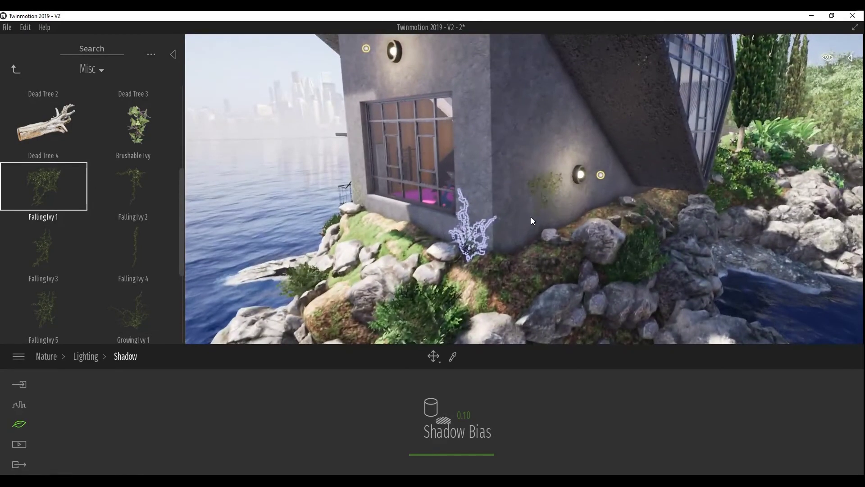
click(50, 304)
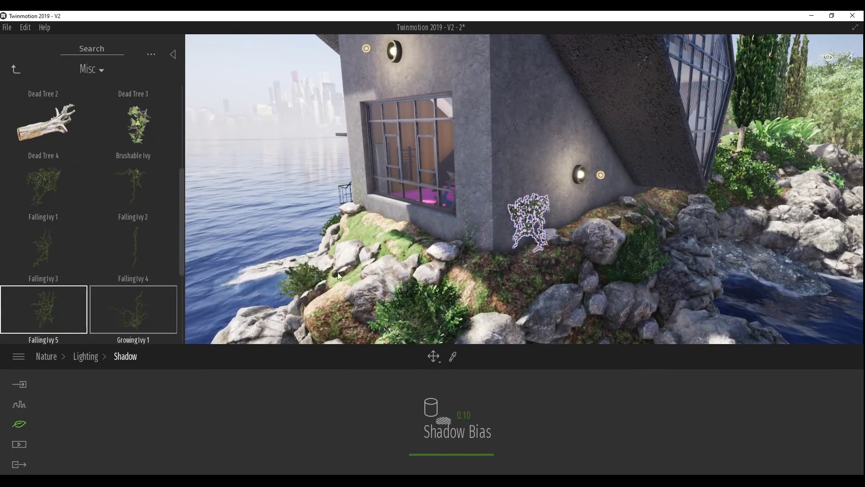
click(560, 215)
click(139, 320)
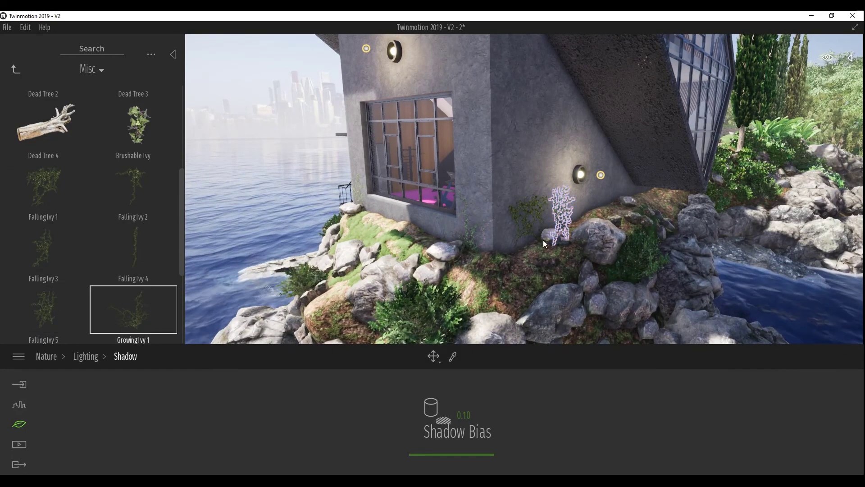
right_drag(609, 189, 515, 188)
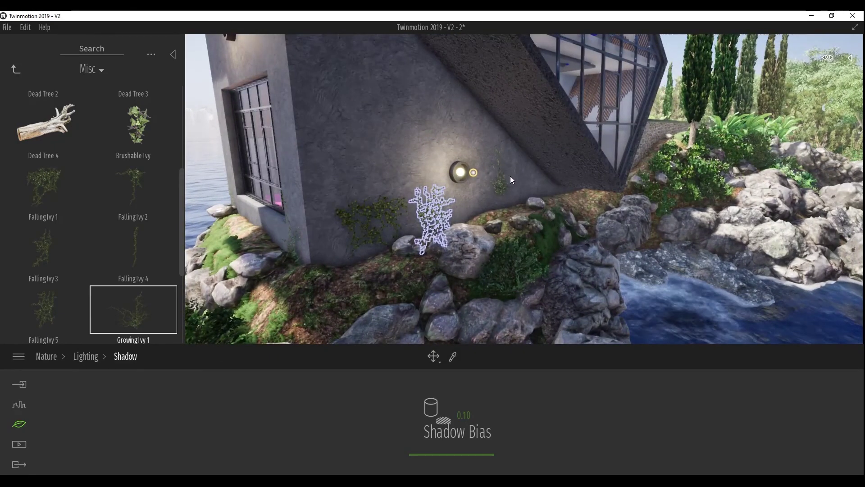
click(511, 176)
Add Growing Ivy 2 below the lamp and Falling Ivy 3 on the wall by the pool
scroll(69, 284, down, 2)
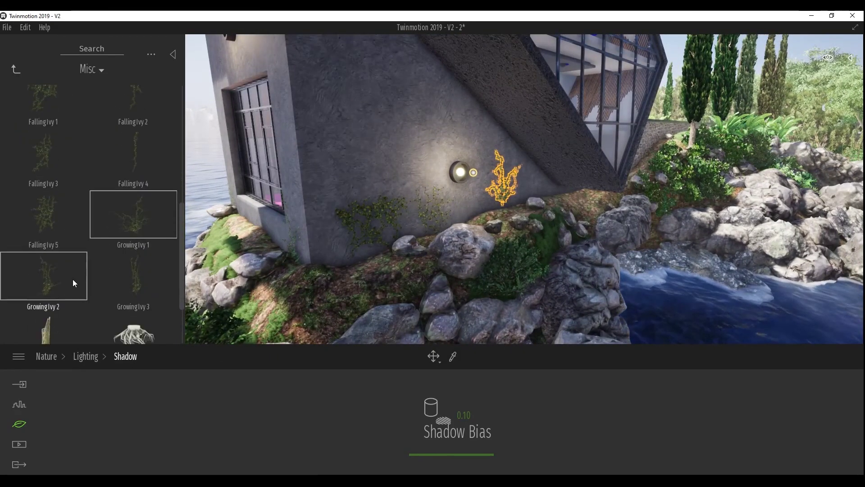
click(63, 274)
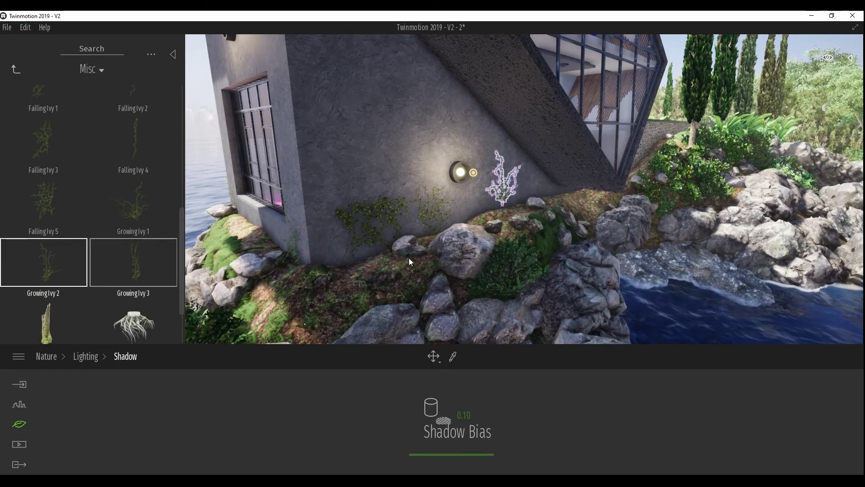
click(459, 212)
right_drag(447, 206, 258, 199)
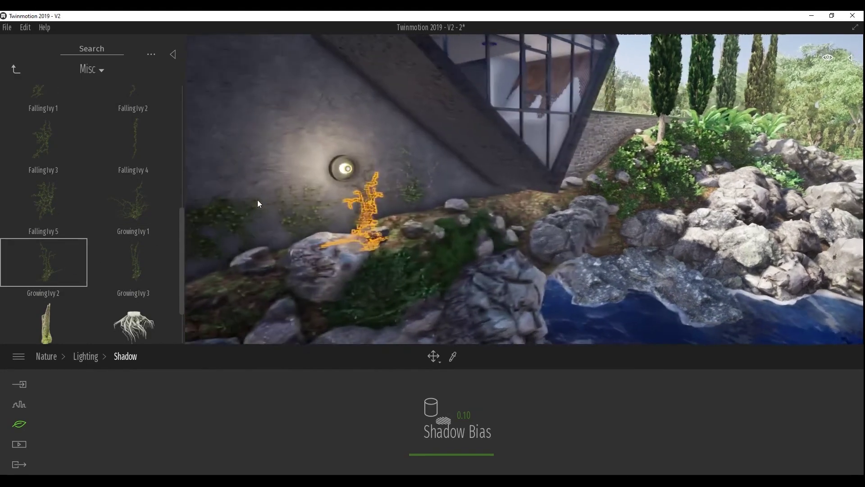
click(47, 146)
right_drag(325, 242, 460, 155)
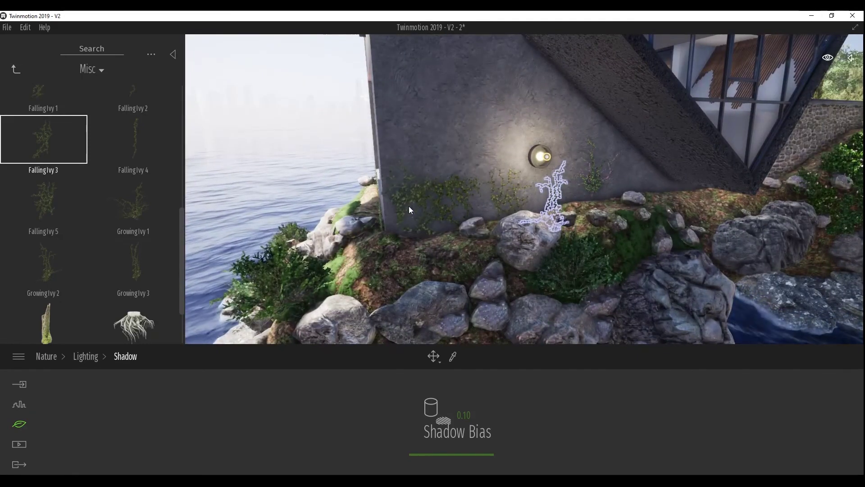
key(Right)
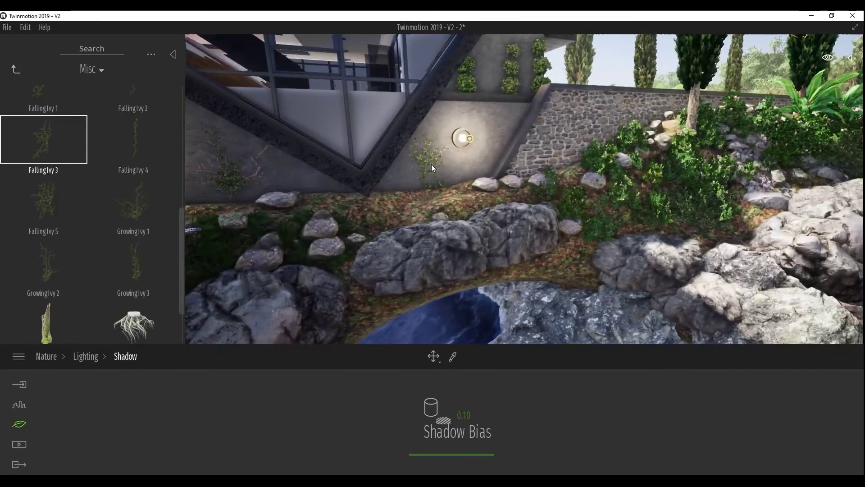
click(431, 165)
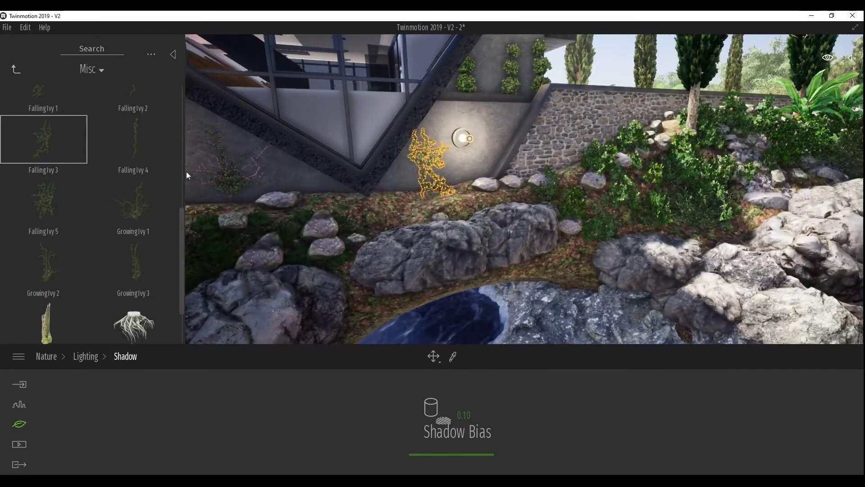
Add Growing Ivy 1 beside another wall lamp and Falling Ivy 5 farther along the wall
click(133, 212)
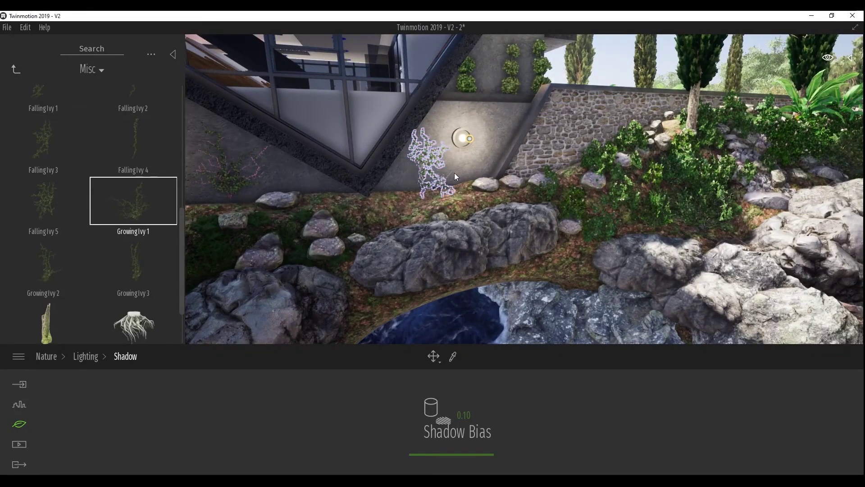
click(476, 157)
key(Left)
click(69, 206)
click(328, 183)
Pull the view back to face the garage front and start the material eyedropper
key(Down)
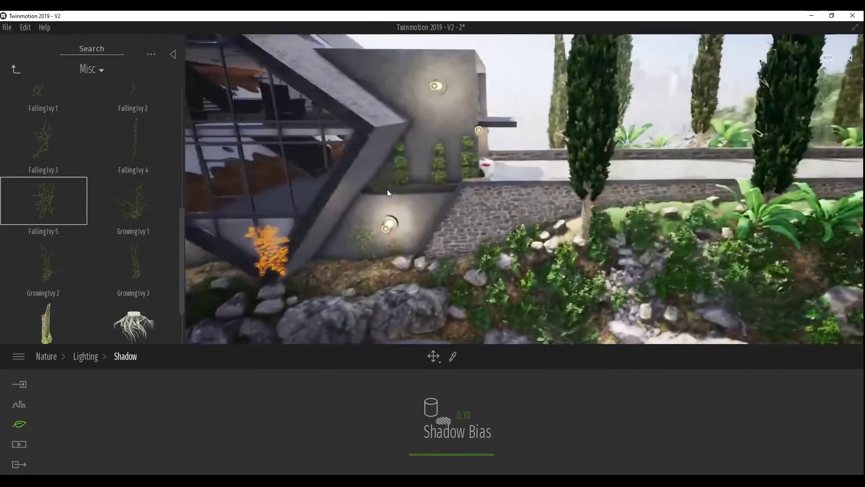
key(Down)
key(Down)
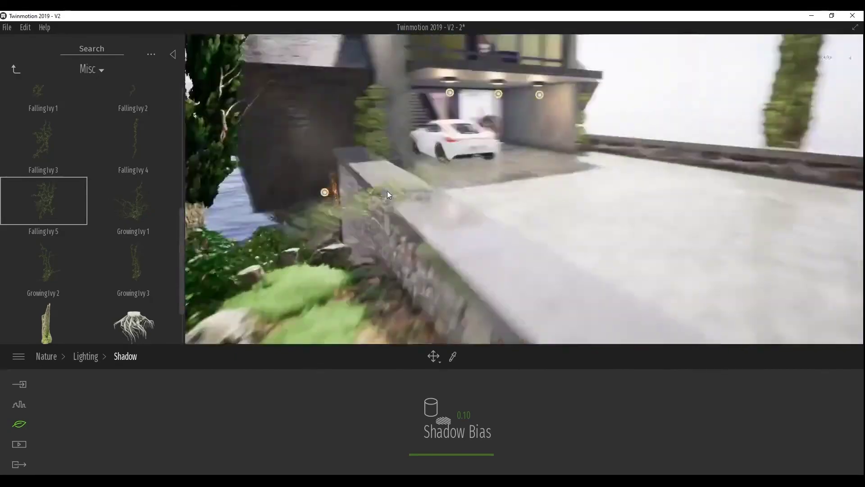
key(Up)
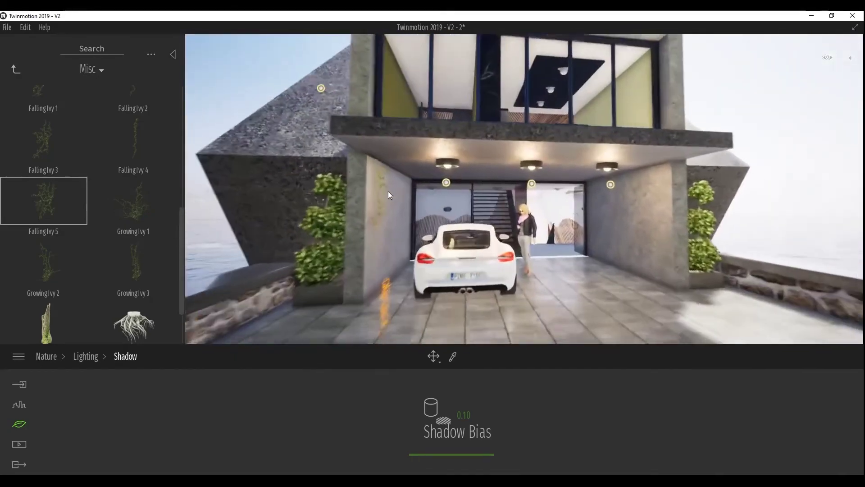
key(Down)
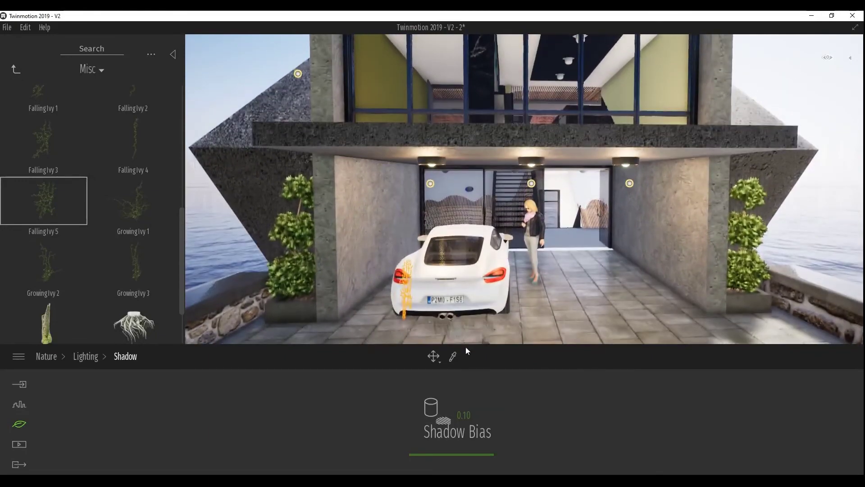
click(453, 356)
Scale the Bare concrete 03 wall texture down to 0.37
click(367, 236)
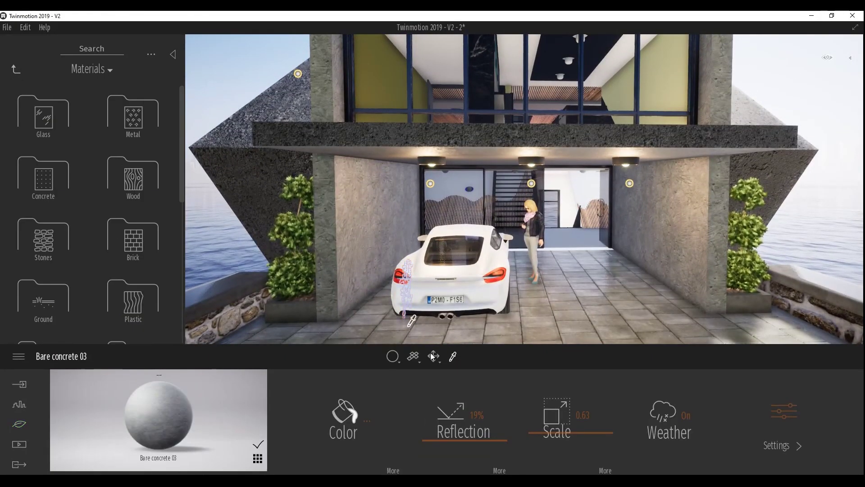
drag(533, 434, 532, 444)
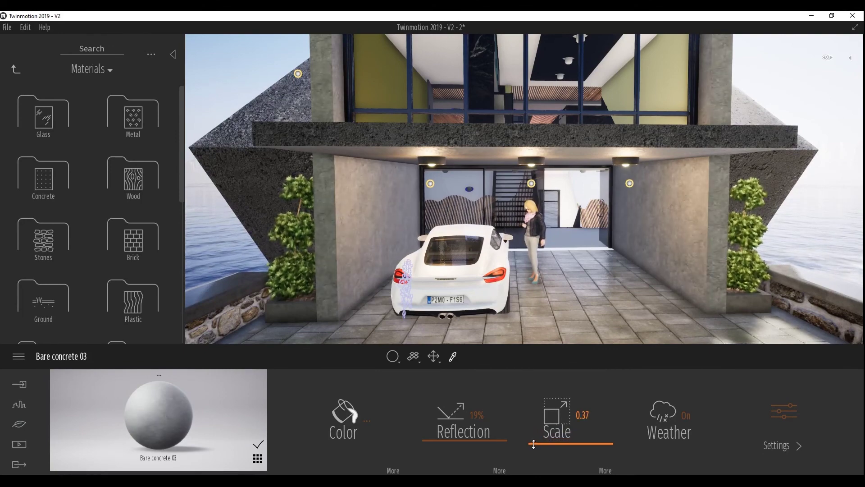
middle_drag(568, 334, 583, 309)
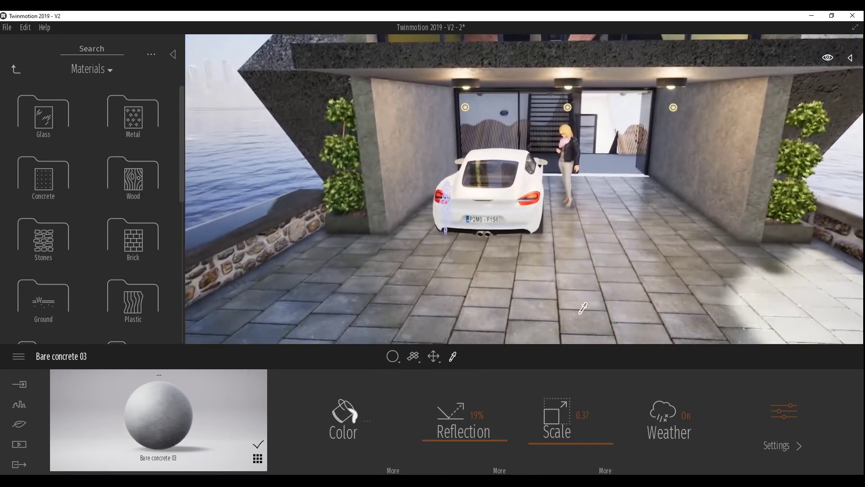
Give the cobblestone garage floor 100% reflection and 64% metallicness, then browse to Furnitures
click(485, 309)
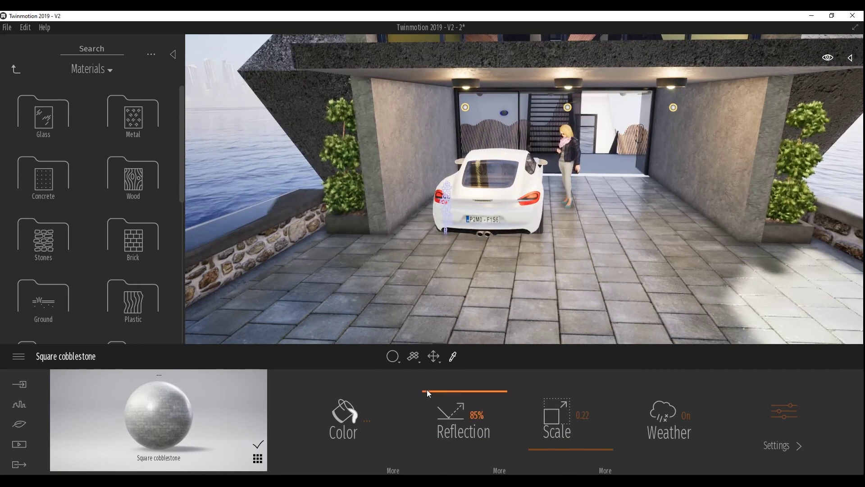
drag(427, 391, 429, 381)
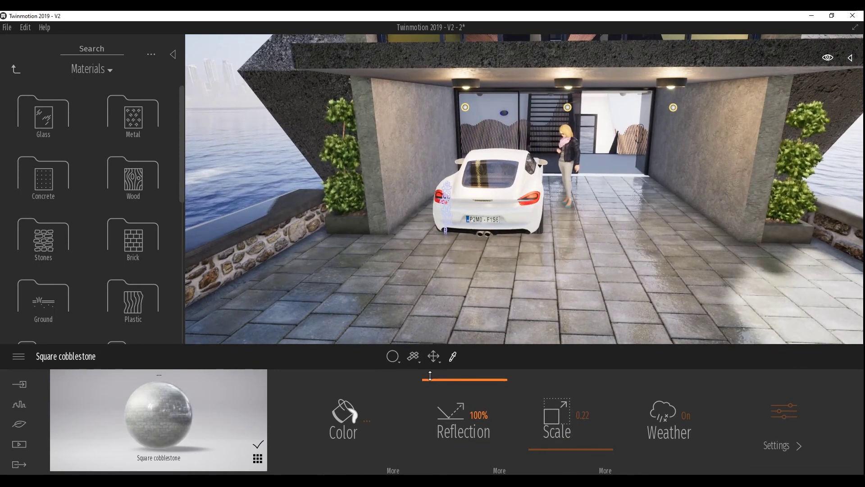
click(784, 412)
drag(323, 426, 336, 405)
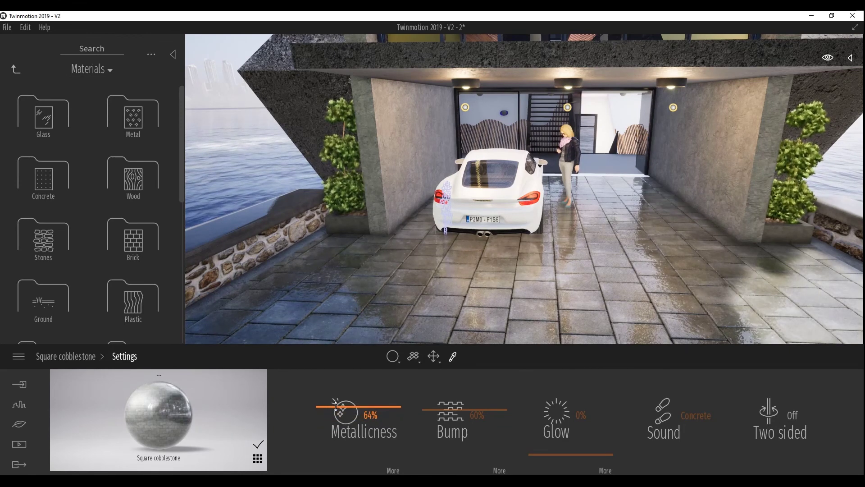
click(18, 72)
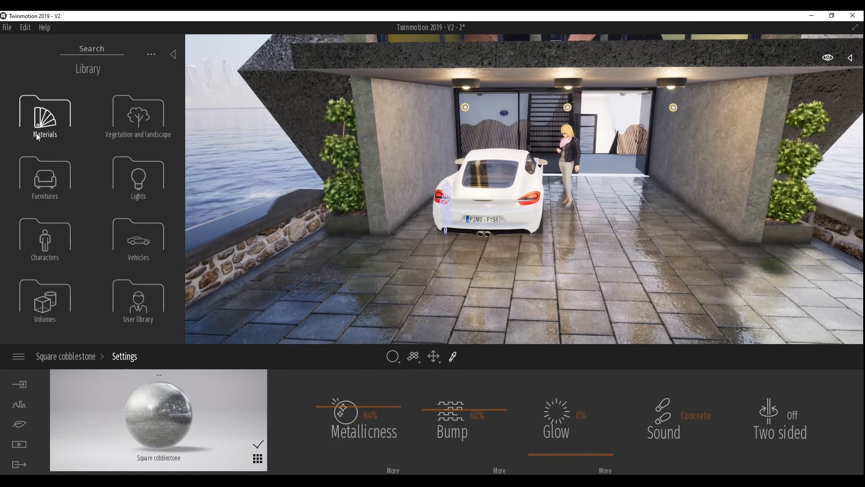
click(60, 181)
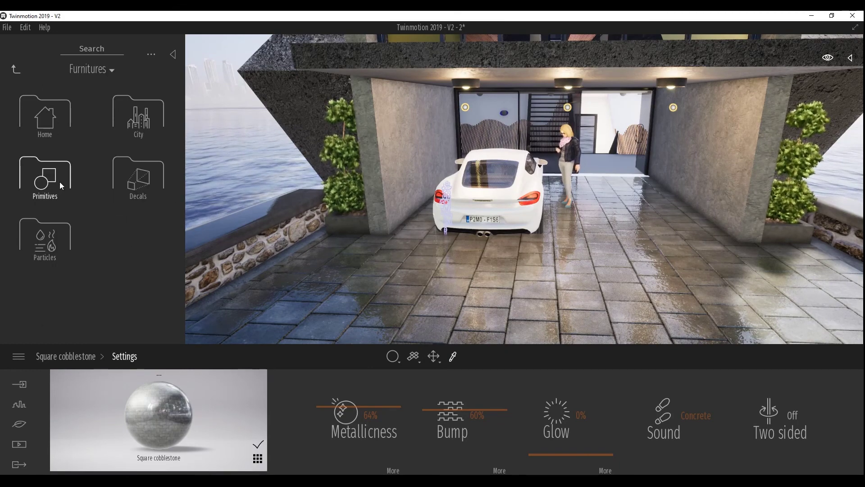
Place two Sewer 2 drain-grate decals on the driveway, near the left wall and right planter
click(136, 183)
drag(180, 102, 179, 180)
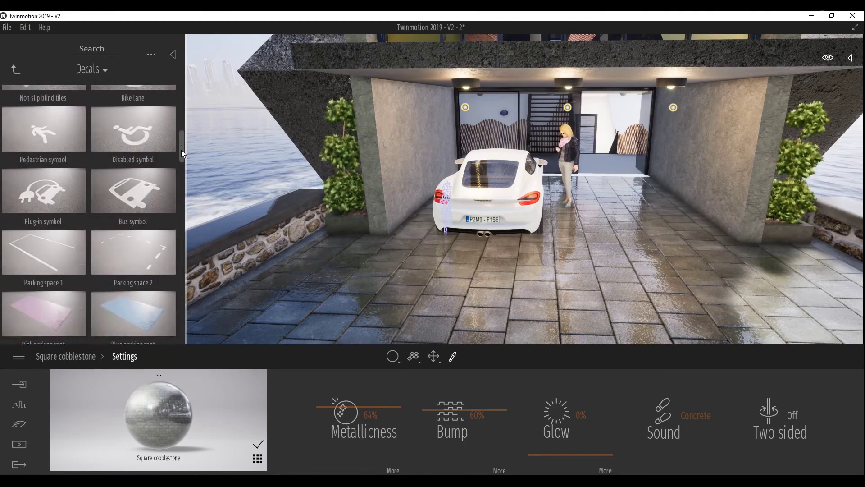
scroll(179, 182, down, 1)
scroll(179, 187, down, 1)
scroll(177, 189, down, 1)
scroll(177, 187, down, 1)
drag(46, 226, 329, 246)
click(801, 262)
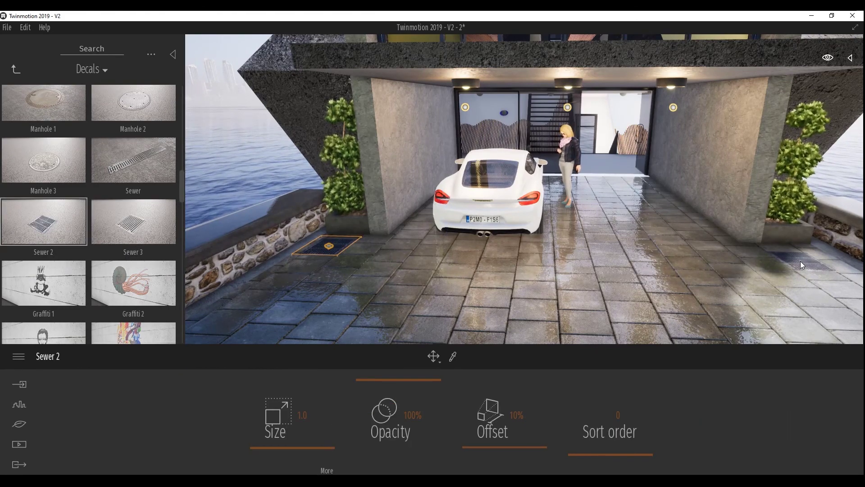
scroll(149, 240, down, 5)
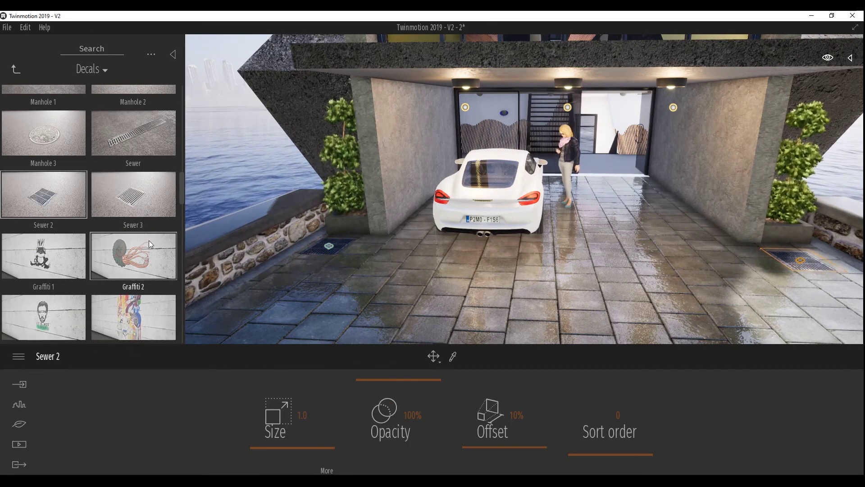
scroll(149, 235, down, 1)
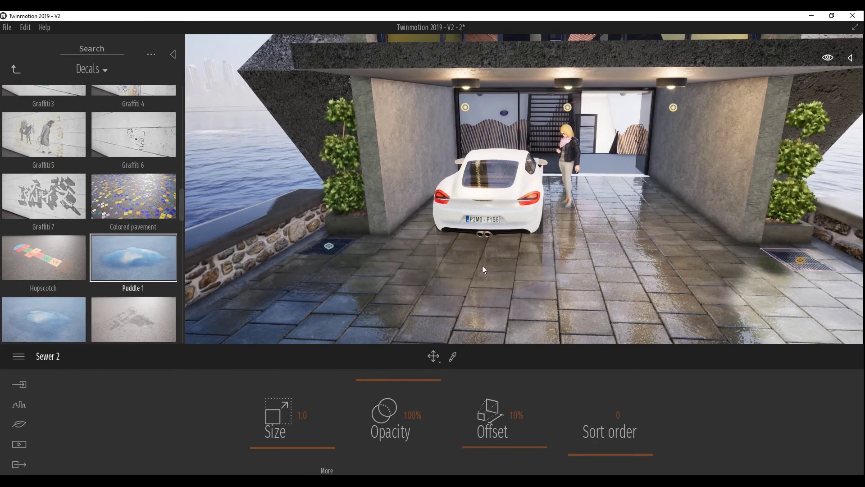
Add a Puddle 1 decal behind the car at 84% opacity and a Stains 1 decal at 59%
drag(487, 272, 481, 266)
drag(360, 411, 366, 392)
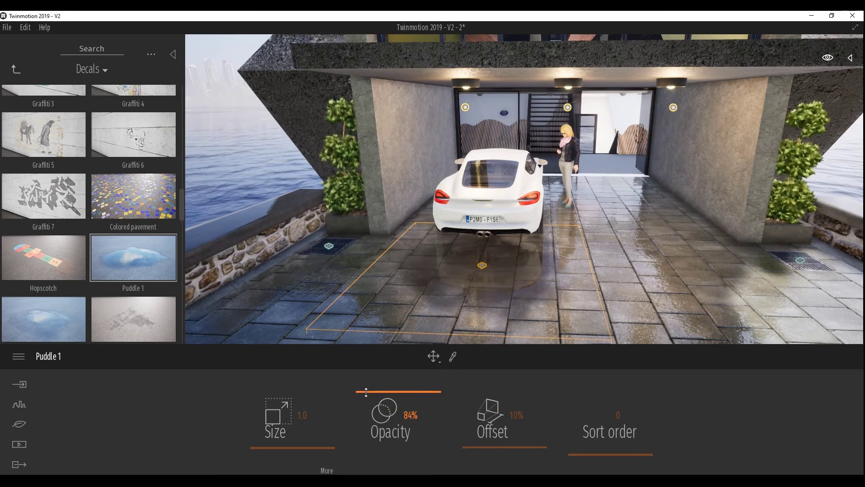
drag(365, 392, 365, 393)
drag(177, 314, 593, 228)
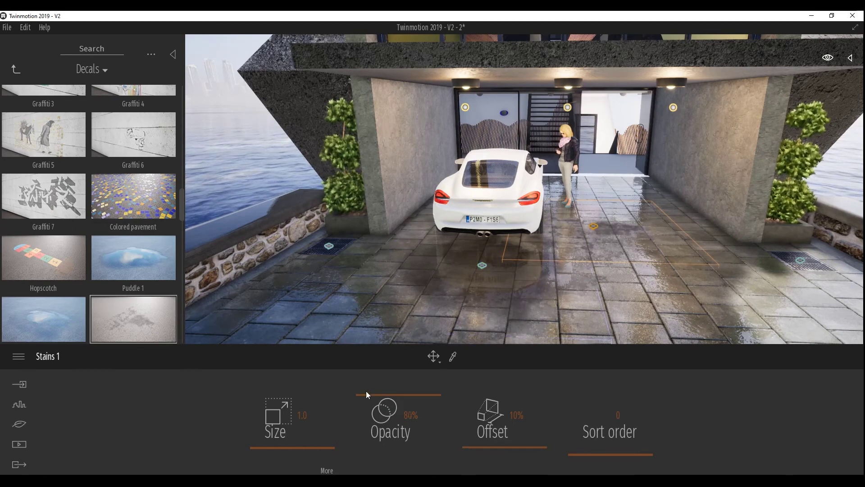
drag(362, 394, 363, 413)
Place a Stains 3 decal near the right drain and fade it to 69% opacity
scroll(140, 297, down, 1)
scroll(136, 290, down, 1)
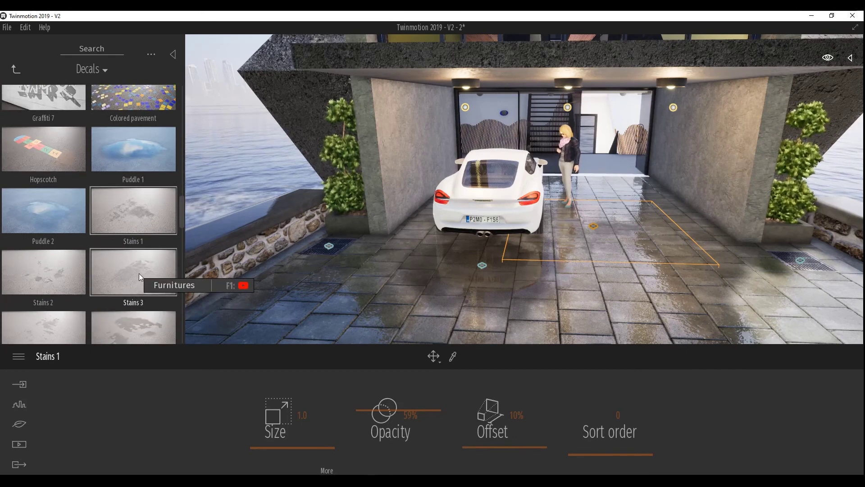
drag(139, 274, 767, 289)
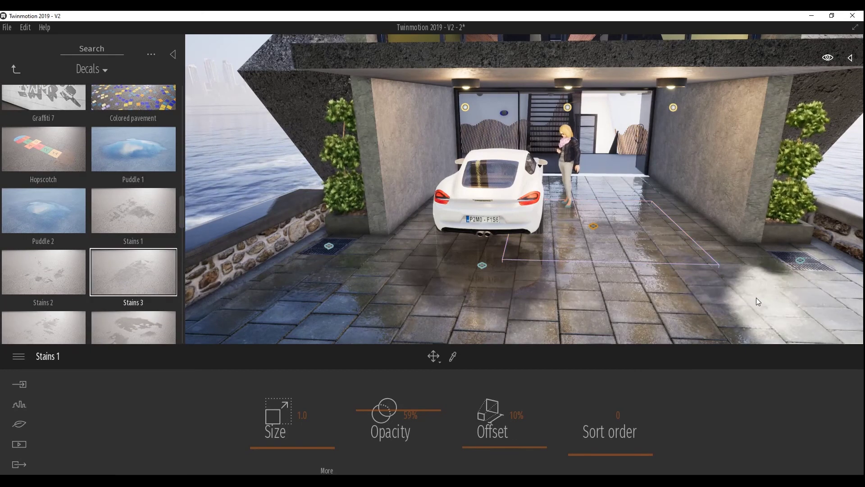
drag(767, 289, 771, 296)
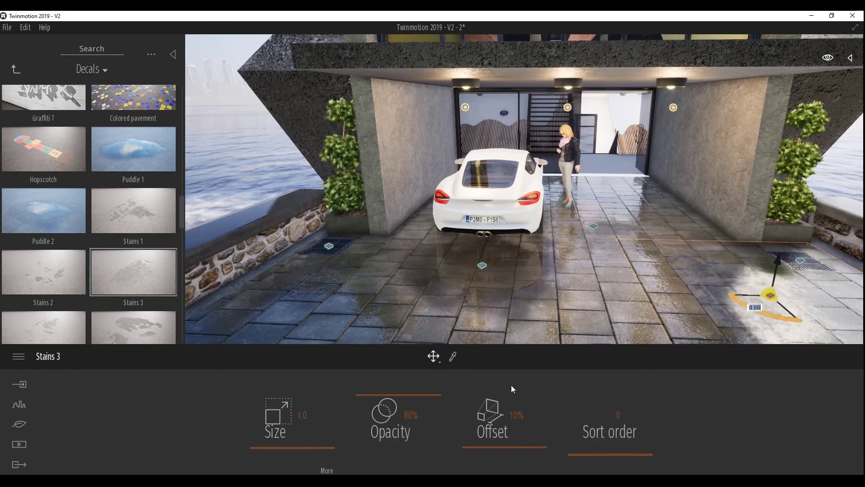
drag(348, 392, 368, 404)
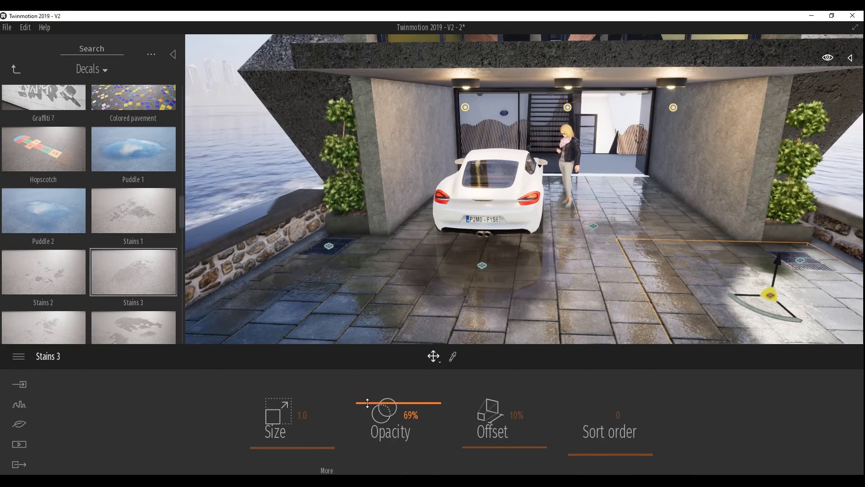
Put a Road damage 01 crack decal on the garage's right wall
scroll(130, 282, down, 1)
scroll(135, 281, down, 1)
scroll(138, 278, down, 1)
scroll(138, 275, down, 1)
scroll(138, 277, down, 1)
scroll(137, 275, down, 1)
scroll(138, 274, down, 1)
scroll(136, 274, down, 1)
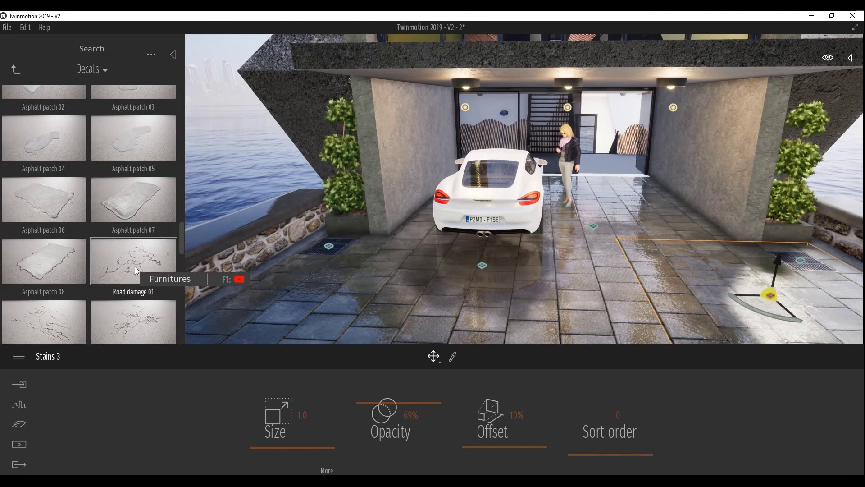
mouse_move(136, 269)
mouse_down()
mouse_move(670, 236)
mouse_move(718, 166)
mouse_up()
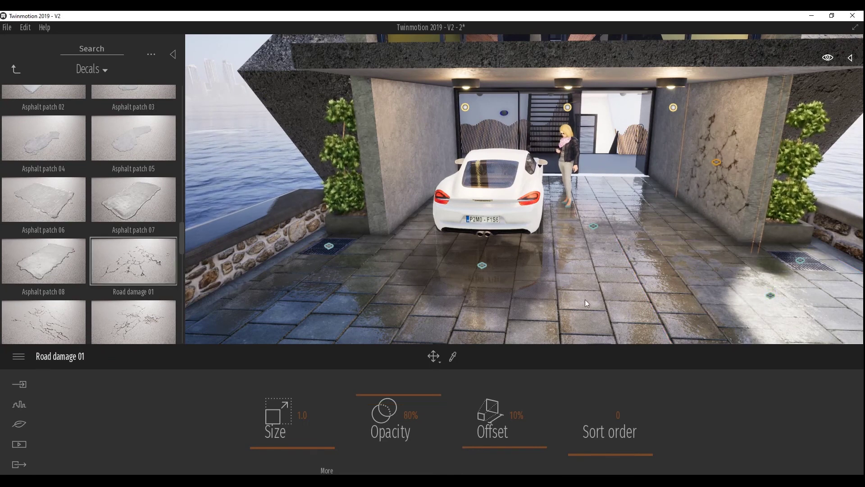
mouse_move(373, 392)
mouse_down()
mouse_move(360, 395)
mouse_move(367, 427)
mouse_up()
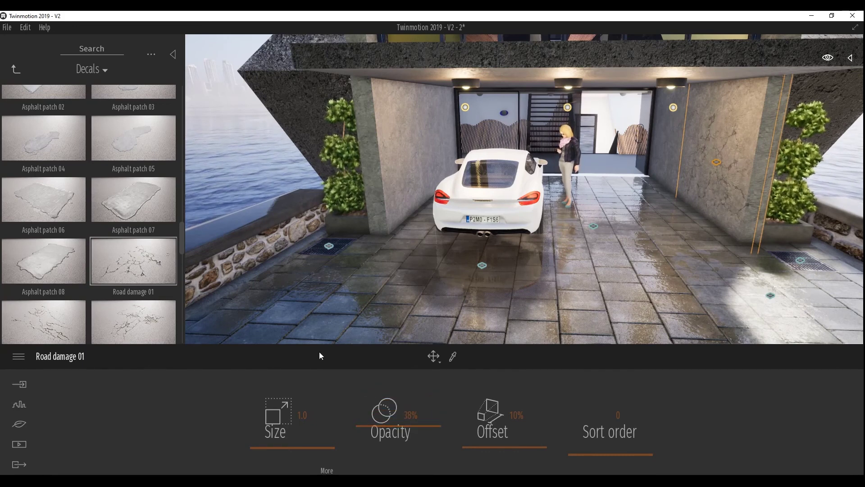
Place a Road damage 03 crack on the left wall at 36% opacity
scroll(117, 314, down, 1)
drag(147, 308, 416, 153)
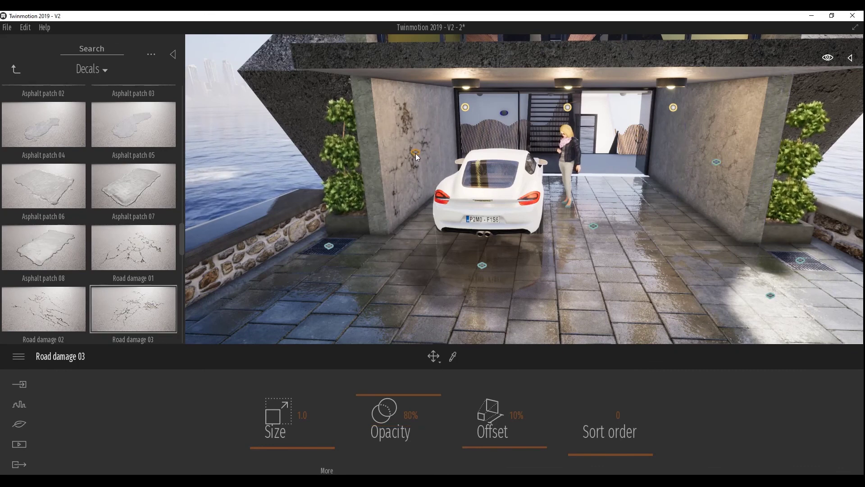
drag(363, 394, 363, 429)
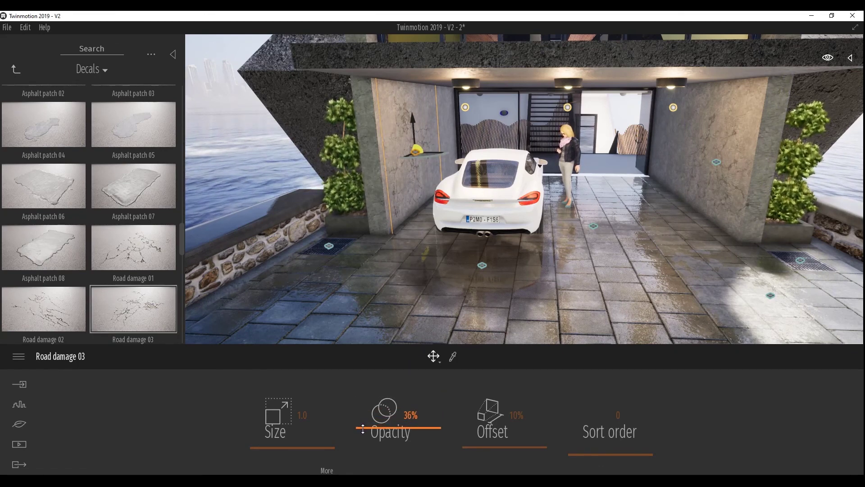
drag(522, 272, 495, 289)
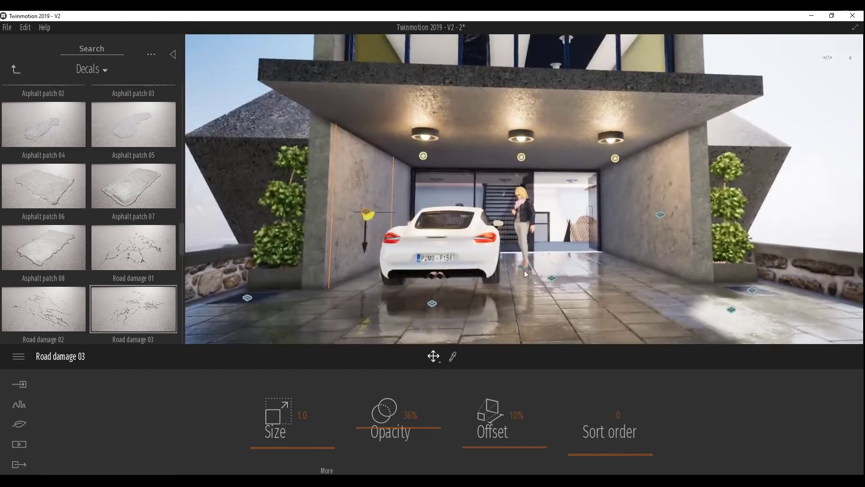
Add a faded Road damage 01 crack on the ceiling and Mossy dirt 1 on the right wall
scroll(106, 305, down, 2)
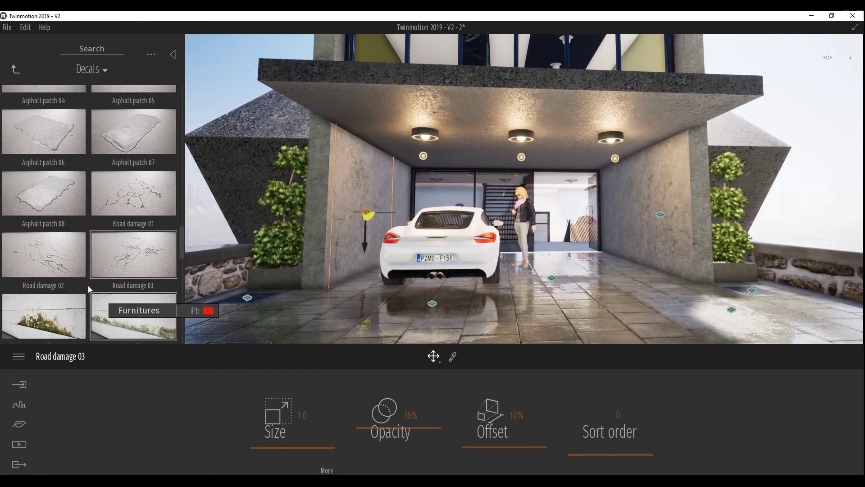
mouse_move(124, 194)
mouse_down()
mouse_move(455, 190)
mouse_move(466, 124)
mouse_up()
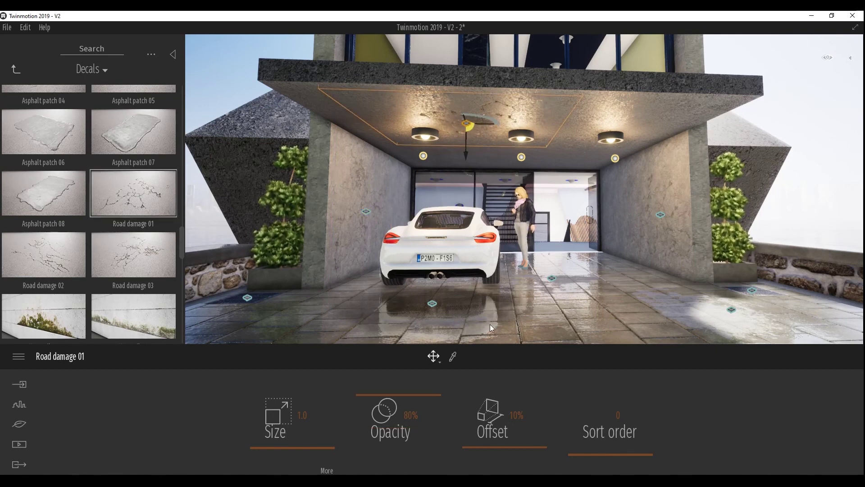
drag(368, 397, 360, 426)
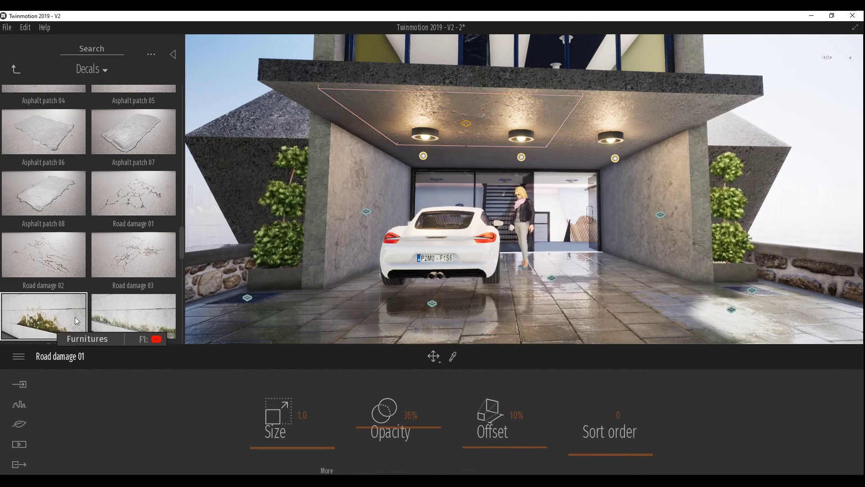
drag(58, 333, 584, 260)
scroll(588, 266, up, 5)
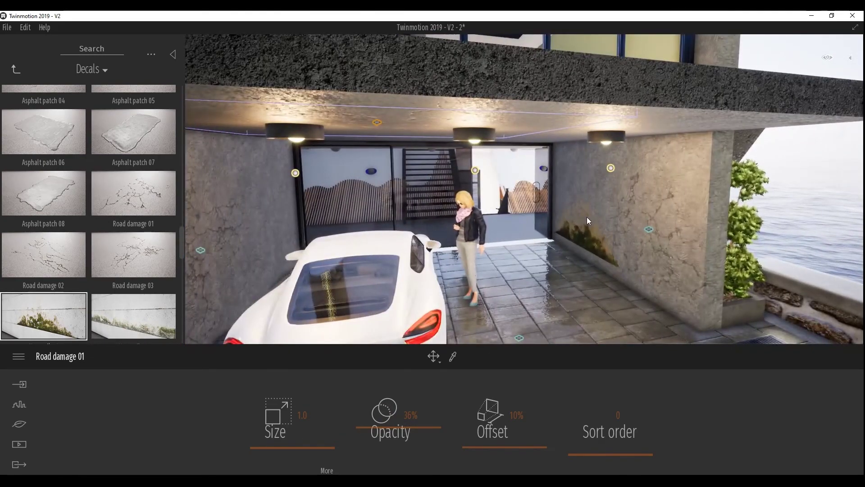
Adjust the right wall's mossy dirt opacity and add a second patch low on that wall
click(580, 229)
mouse_move(390, 426)
mouse_down()
mouse_move(378, 400)
mouse_move(384, 425)
mouse_up()
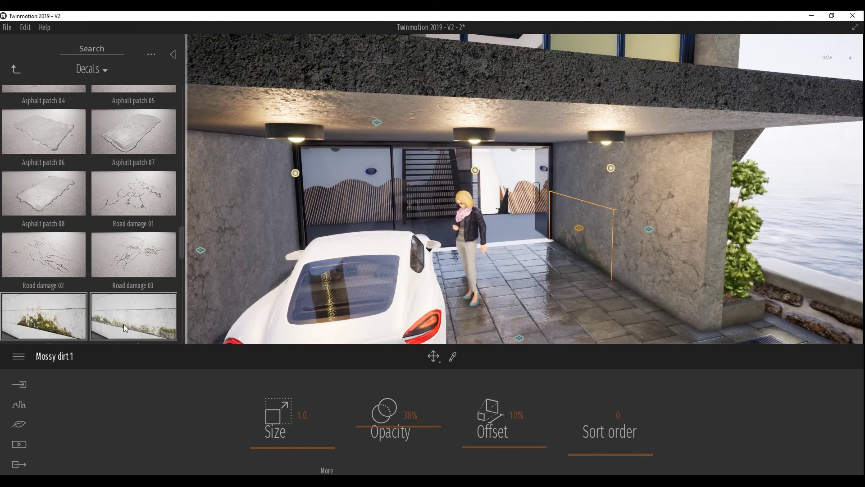
scroll(150, 298, down, 2)
scroll(147, 288, down, 1)
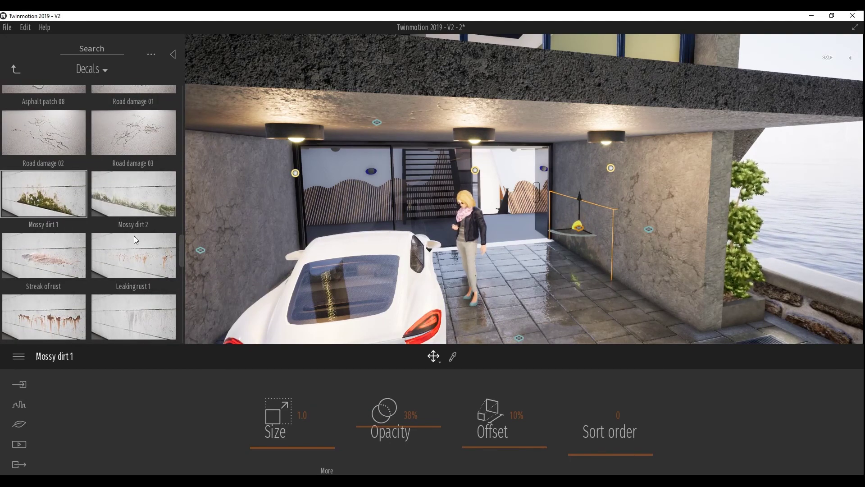
click(552, 268)
click(629, 276)
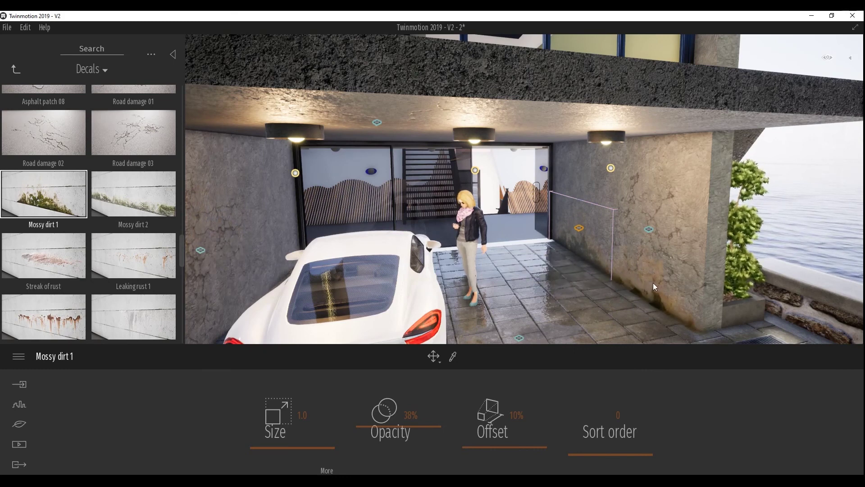
drag(641, 254, 632, 253)
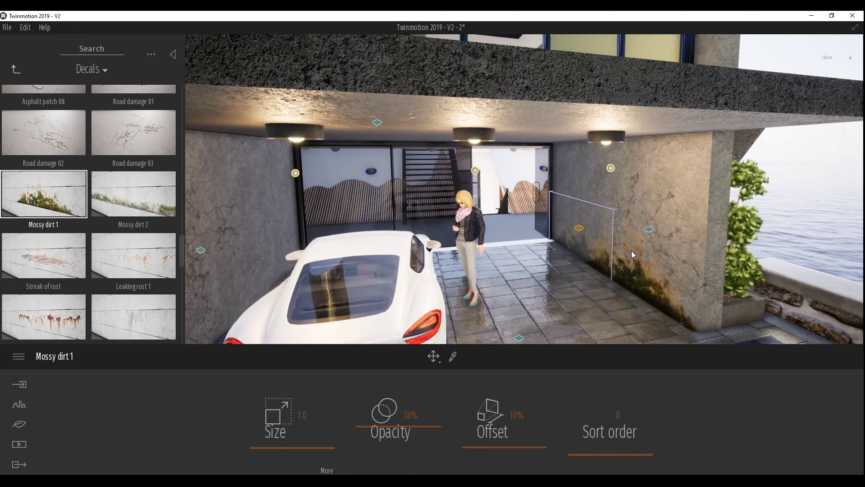
click(632, 254)
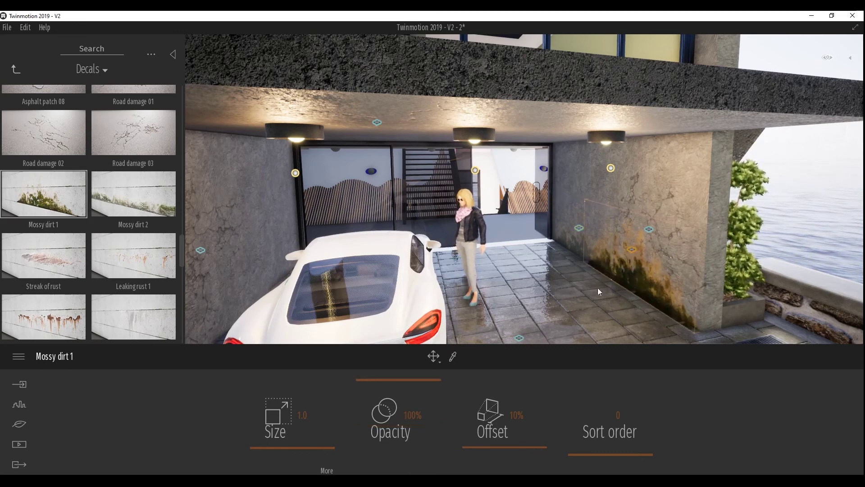
drag(371, 380, 375, 432)
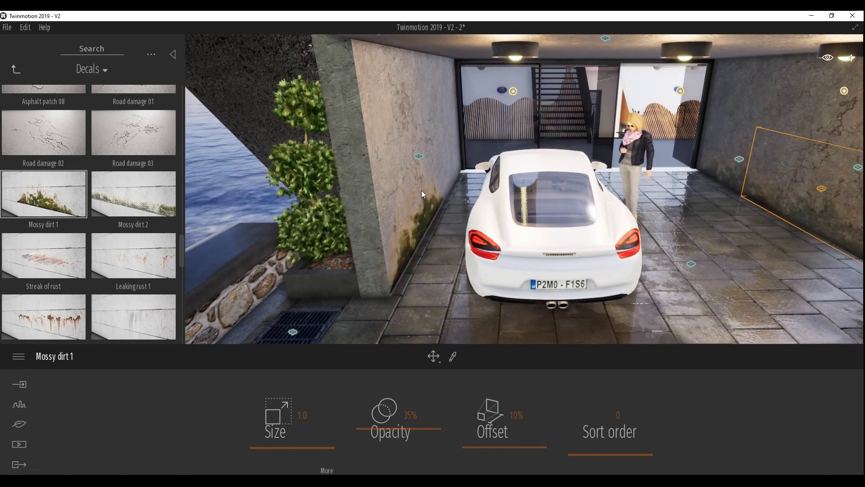
Add Mossy dirt 1 patches on the left wall at roughly 57% opacity
click(424, 194)
mouse_move(393, 372)
mouse_down()
mouse_move(365, 385)
mouse_move(361, 413)
mouse_up()
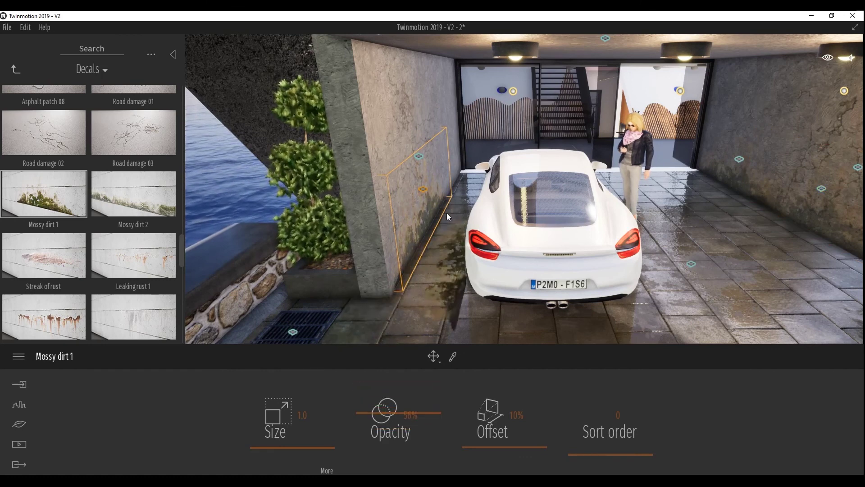
click(448, 157)
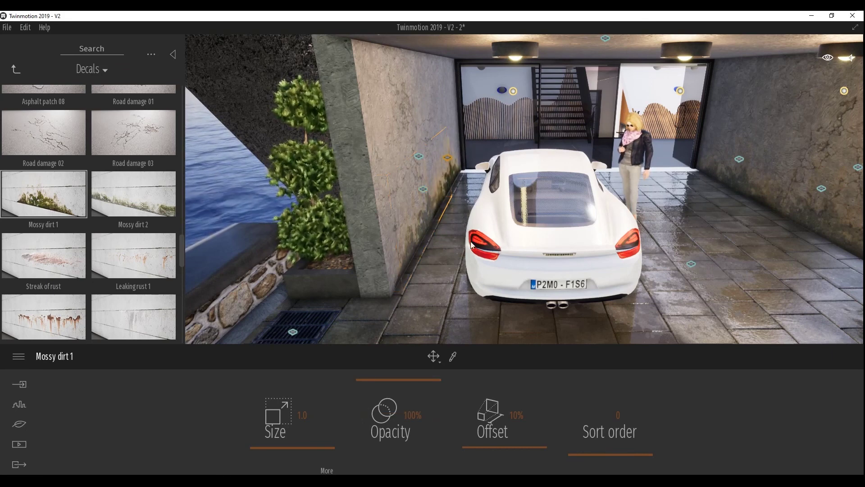
drag(363, 378, 364, 416)
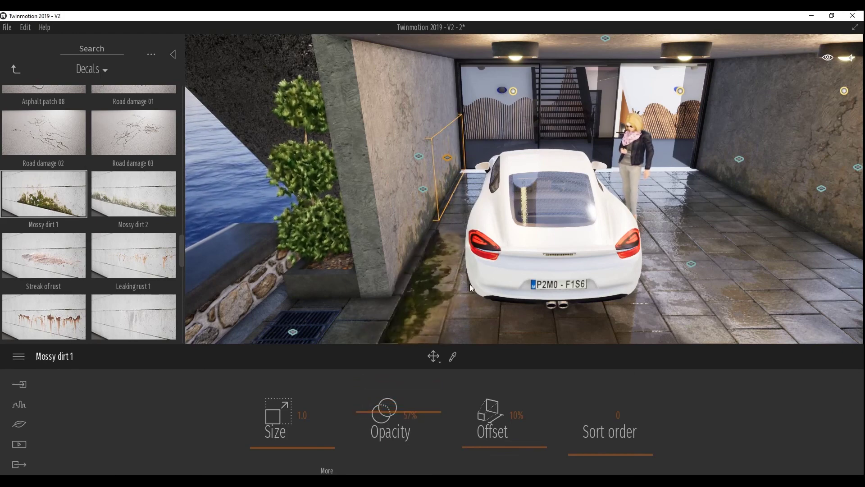
key(Left)
key(Left)
key(Left)
Try Mossy leaks and Damaged wall 1 decals on the cliff-side wall, then remove both
key(Left)
key(Left)
key(Left)
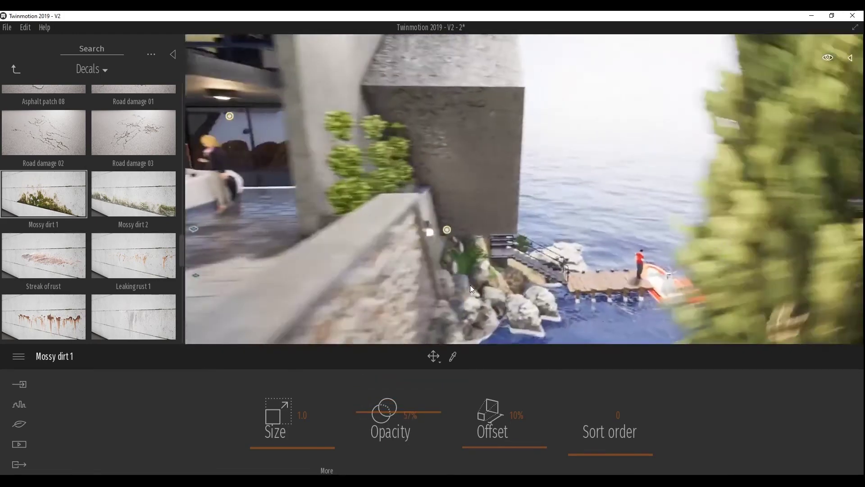
key(Left)
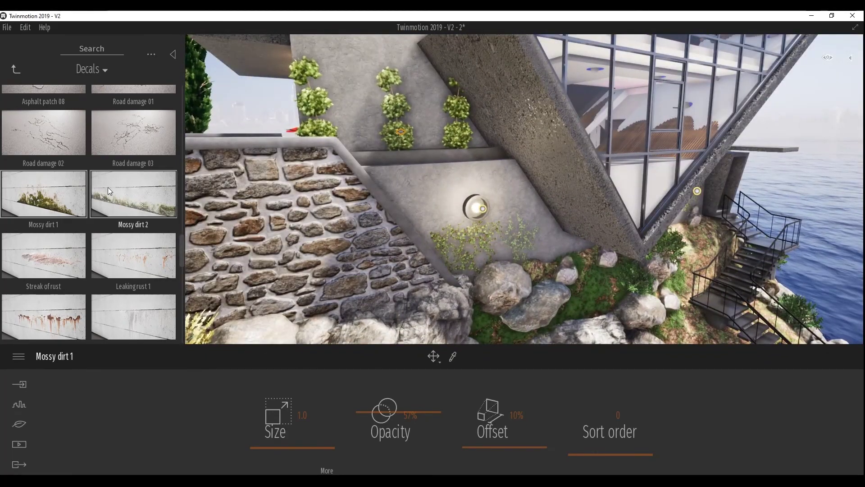
scroll(121, 261, down, 1)
scroll(127, 256, down, 1)
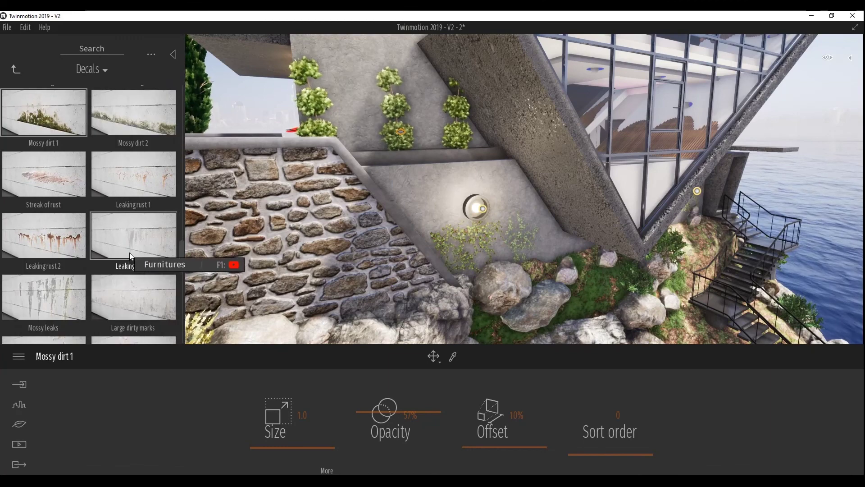
scroll(129, 251, down, 1)
drag(54, 267, 461, 212)
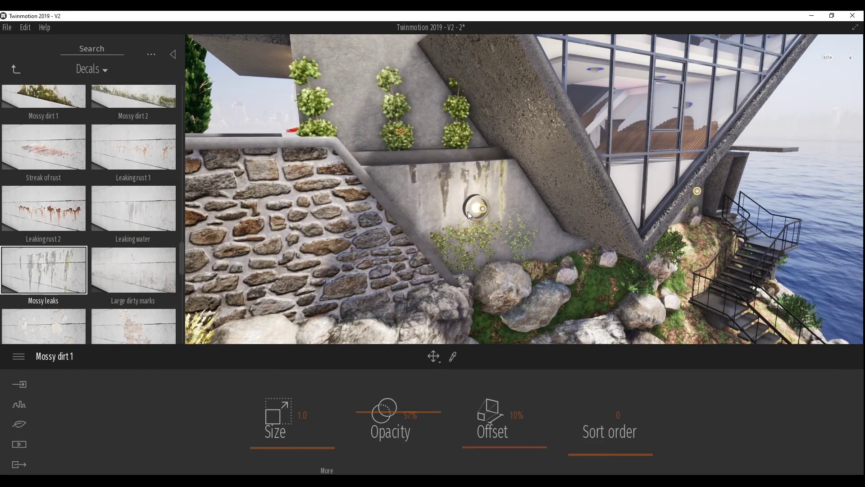
mouse_move(462, 212)
mouse_down()
mouse_move(145, 297)
mouse_move(519, 235)
mouse_move(74, 284)
mouse_up()
scroll(138, 296, down, 1)
scroll(74, 284, down, 1)
drag(60, 236, 498, 236)
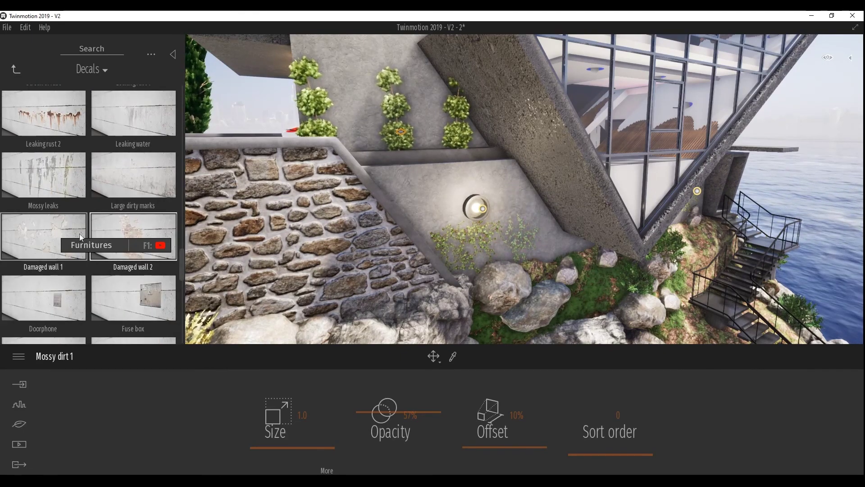
drag(498, 235, 67, 126)
scroll(91, 168, up, 1)
scroll(91, 168, up, 2)
scroll(91, 169, up, 1)
Place Mossy dirt 1 below the lamp at about 62% opacity
mouse_move(45, 238)
mouse_down()
mouse_move(547, 247)
mouse_move(538, 244)
mouse_up()
mouse_move(383, 411)
mouse_down()
mouse_move(368, 379)
mouse_move(371, 407)
mouse_up()
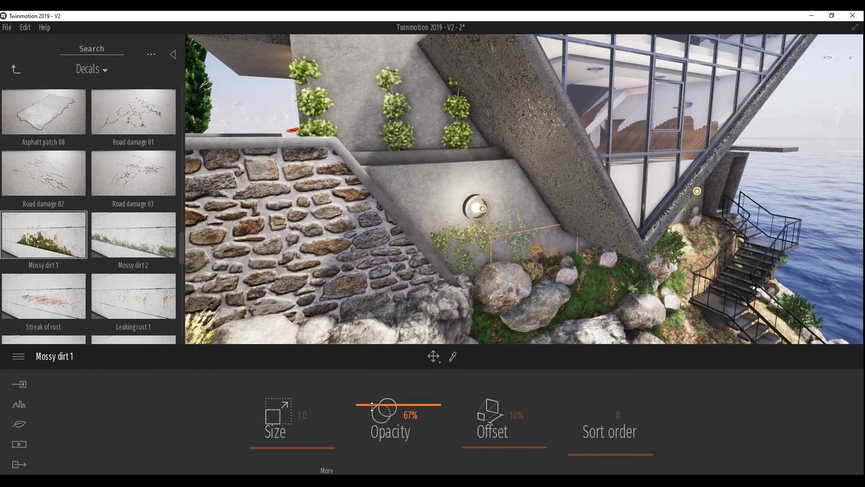
mouse_move(418, 343)
right_down()
mouse_move(489, 259)
mouse_move(464, 250)
right_up()
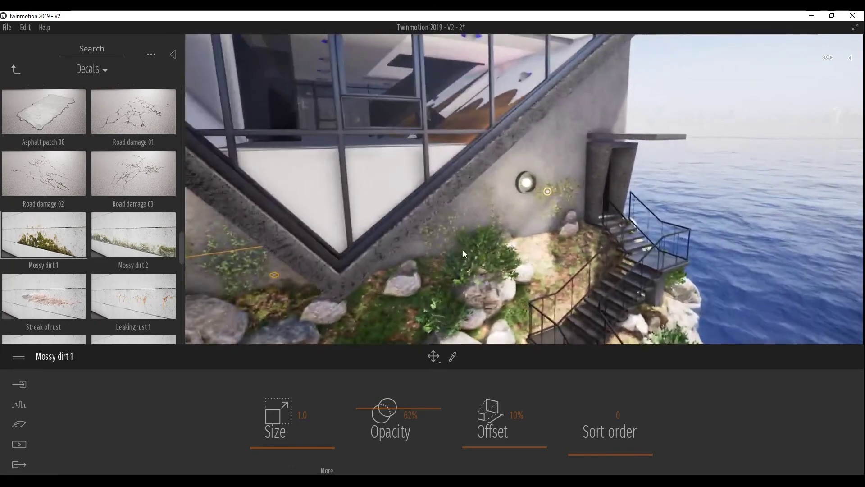
Add two more mossy dirt decals on the wall near the lamp, each partly faded
click(442, 243)
drag(372, 381, 374, 407)
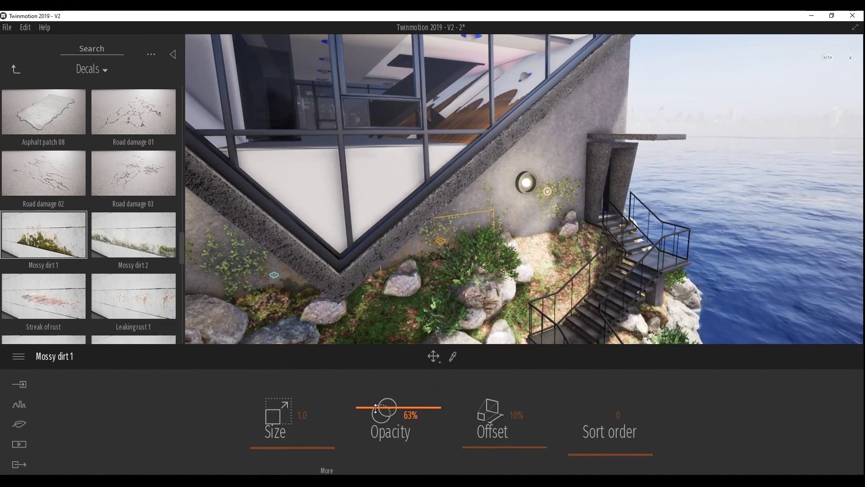
click(540, 217)
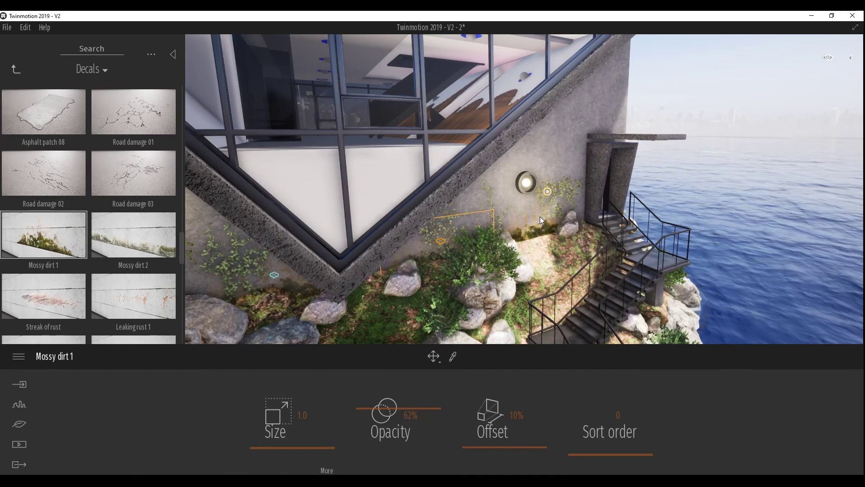
drag(361, 379, 363, 409)
key(Left)
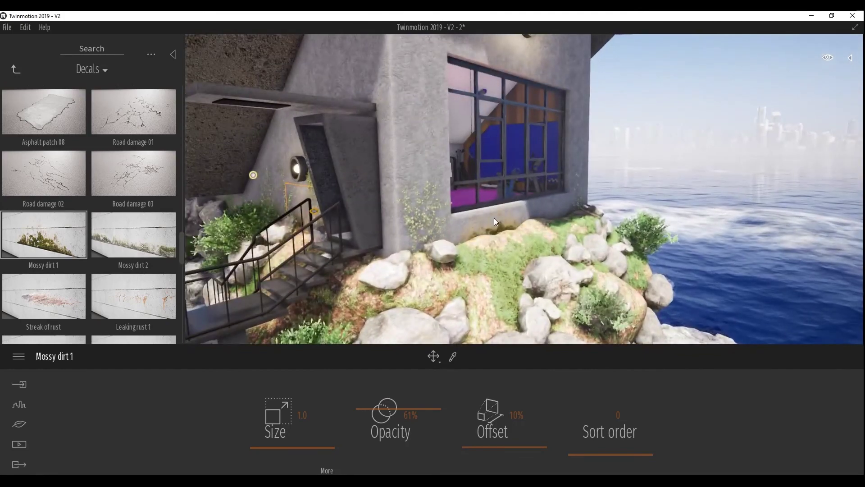
Place a Mossy dirt 2 decal below the window at 88% opacity
drag(158, 247, 529, 214)
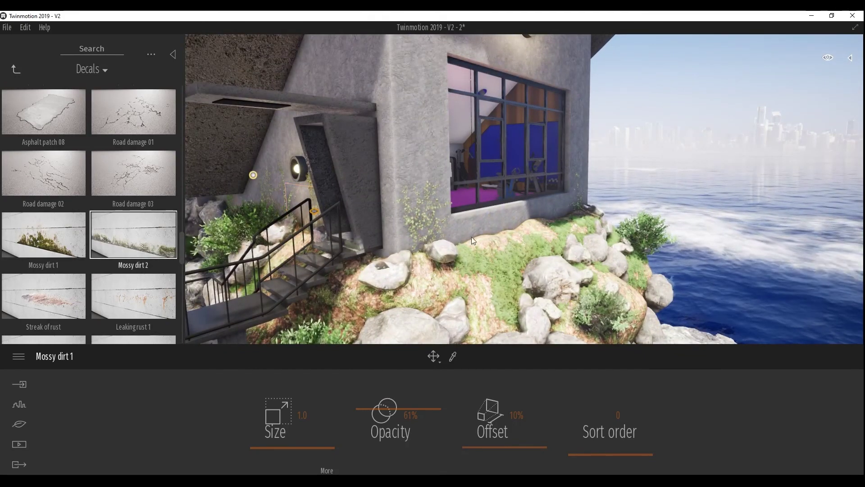
click(516, 218)
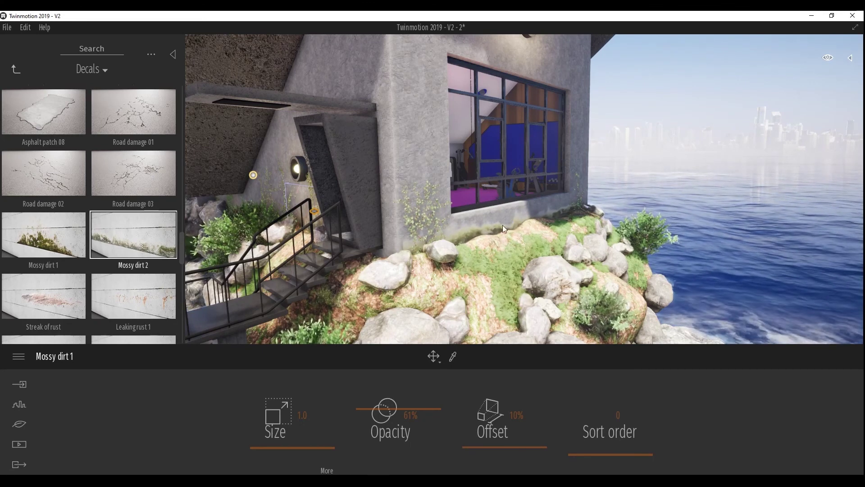
drag(363, 394, 371, 427)
scroll(522, 267, up, 3)
drag(506, 268, 515, 270)
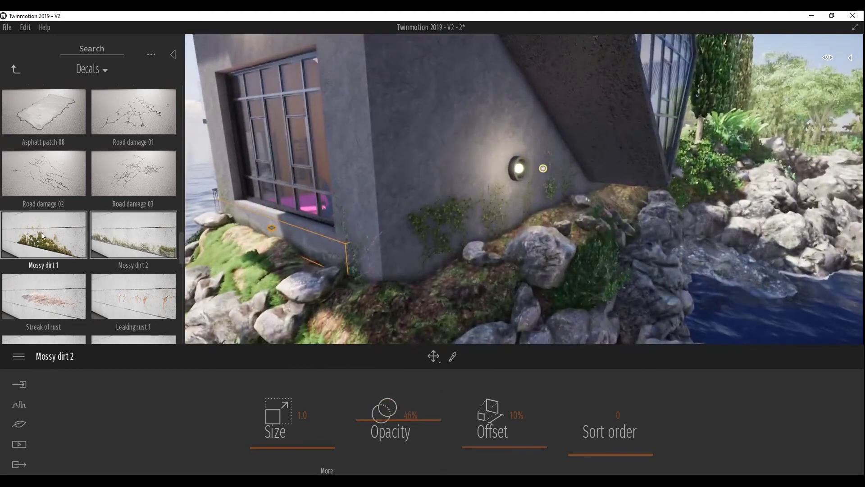
Add two Mossy dirt 1 decals along the side wall base at 61% and 71% opacity
click(41, 232)
click(428, 247)
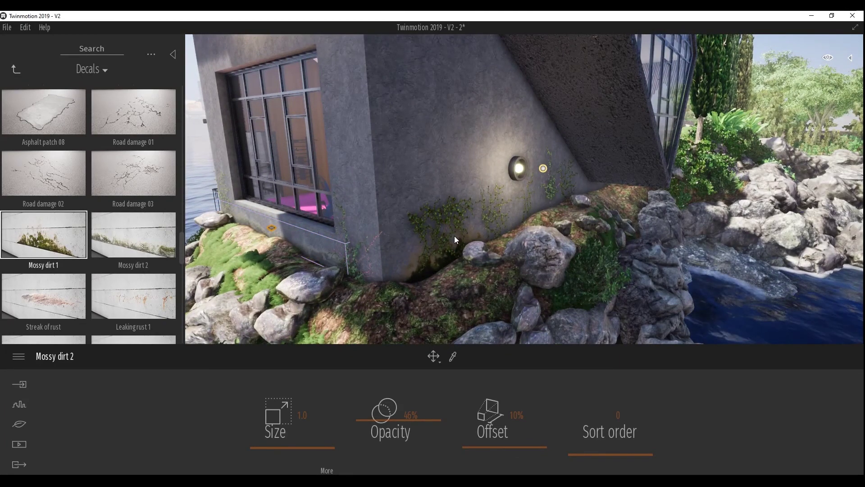
click(454, 236)
drag(363, 383, 374, 412)
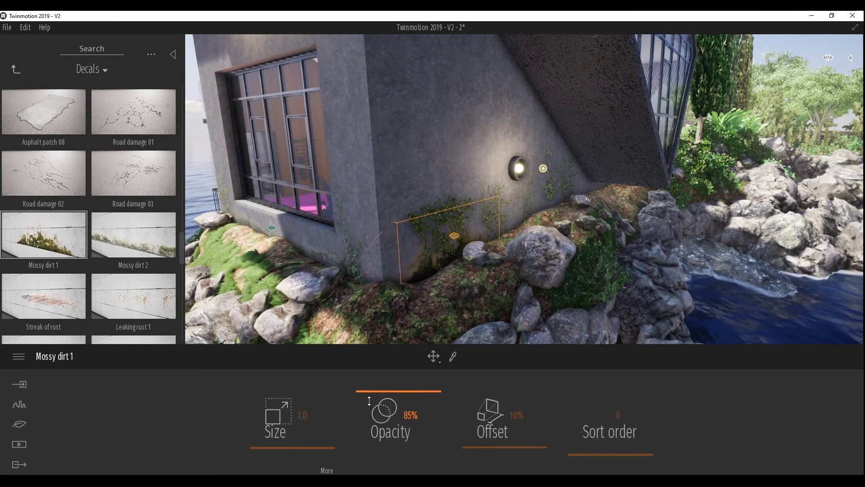
click(521, 207)
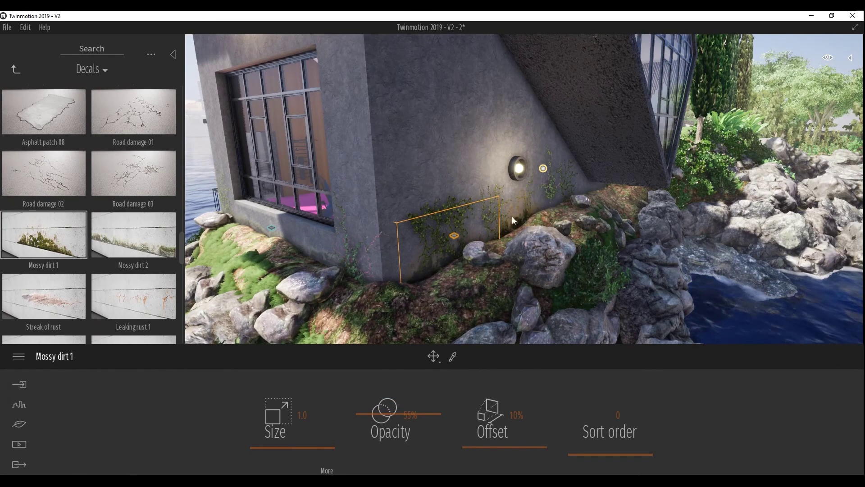
drag(365, 390, 365, 413)
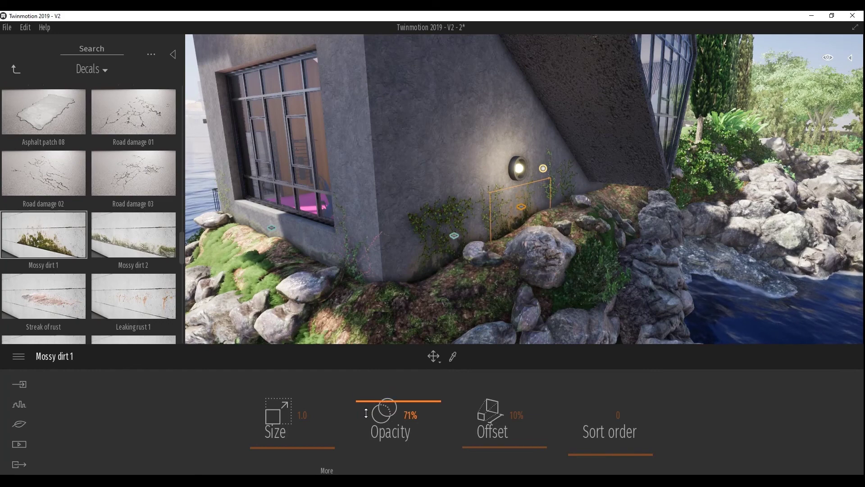
Add a Mossy dirt 2 decal at 65% opacity and drop in a Road damage 01 crack
click(115, 235)
key(Right)
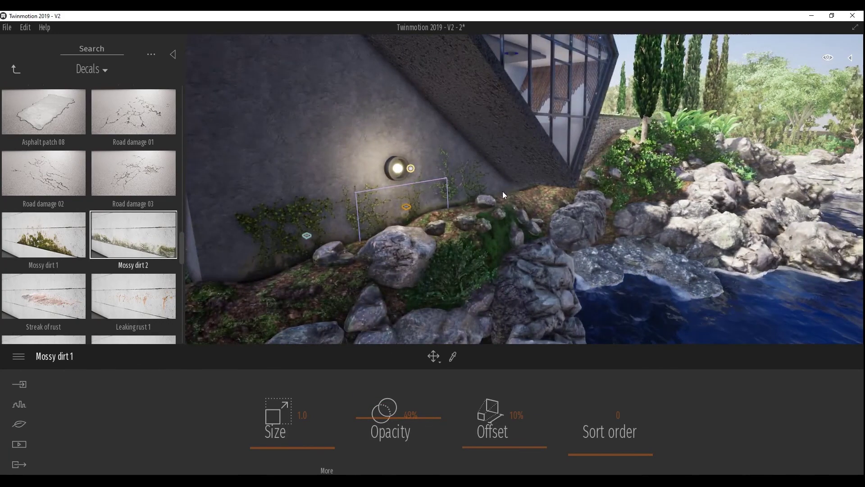
key(Up)
key(Right)
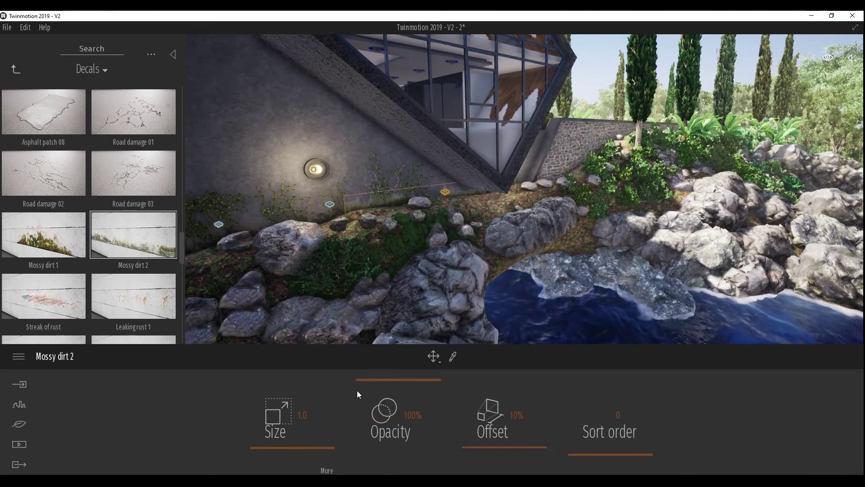
drag(360, 379, 365, 406)
key(Left)
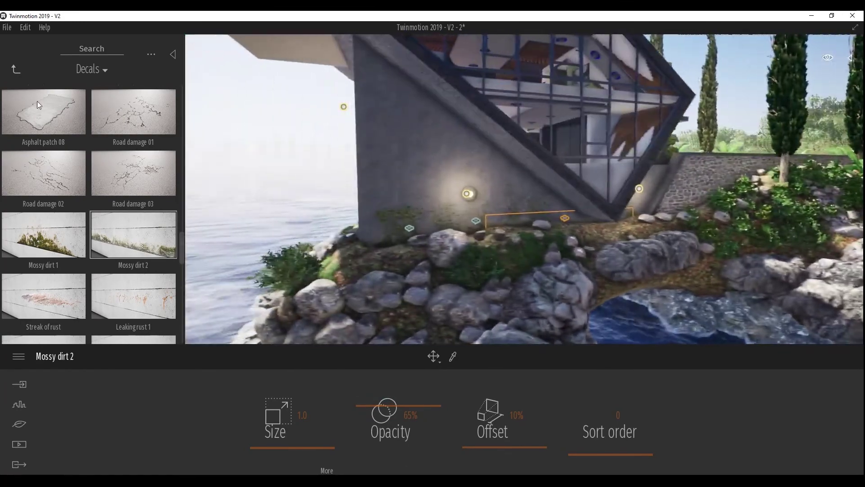
scroll(133, 130, up, 1)
drag(132, 127, 407, 186)
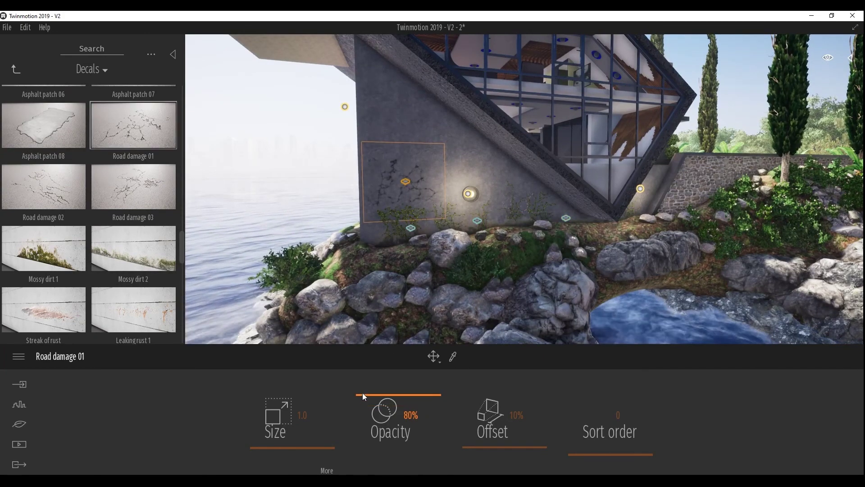
Fade the Road damage 01 crack to 59% and add a Road damage 03 crack at 33%
drag(361, 395, 360, 415)
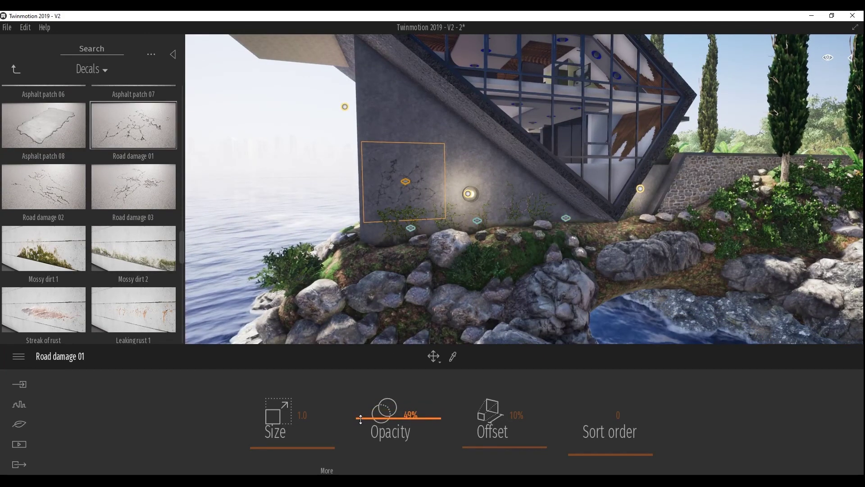
mouse_move(463, 298)
right_down()
mouse_move(491, 289)
mouse_move(468, 285)
right_up()
click(136, 182)
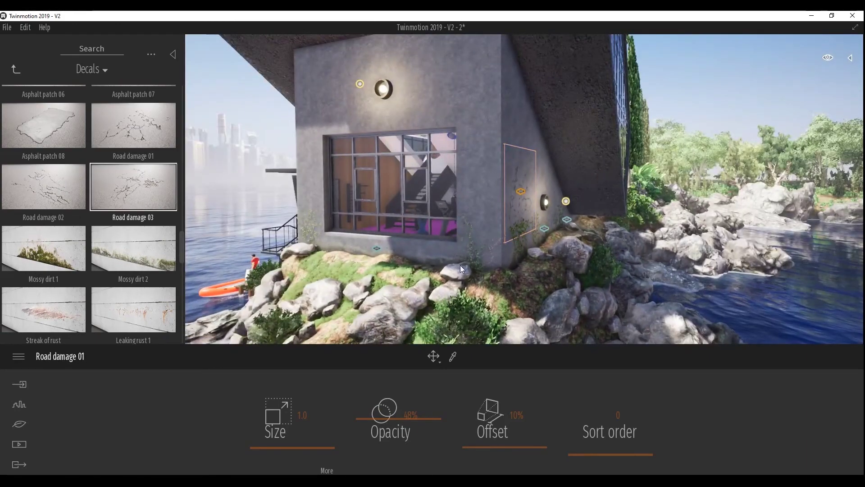
click(493, 232)
drag(358, 396, 370, 431)
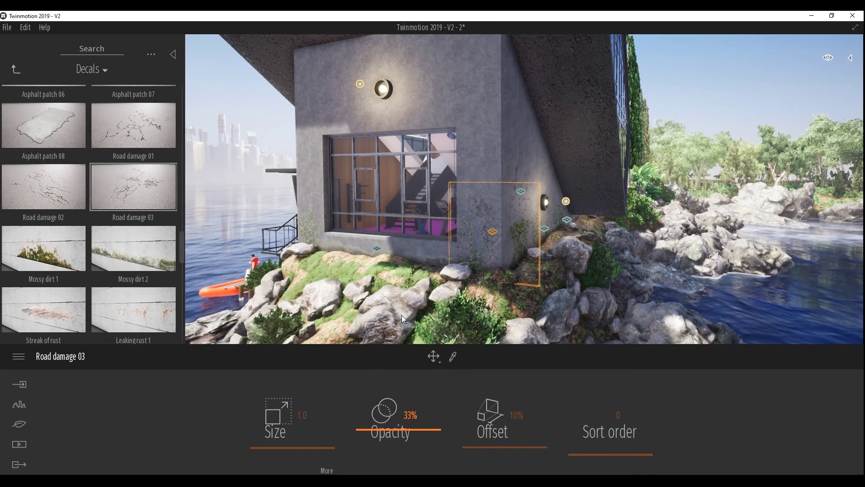
Add a faded Road damage 02 crack on the front wall by the staircase
right_drag(402, 318, 436, 270)
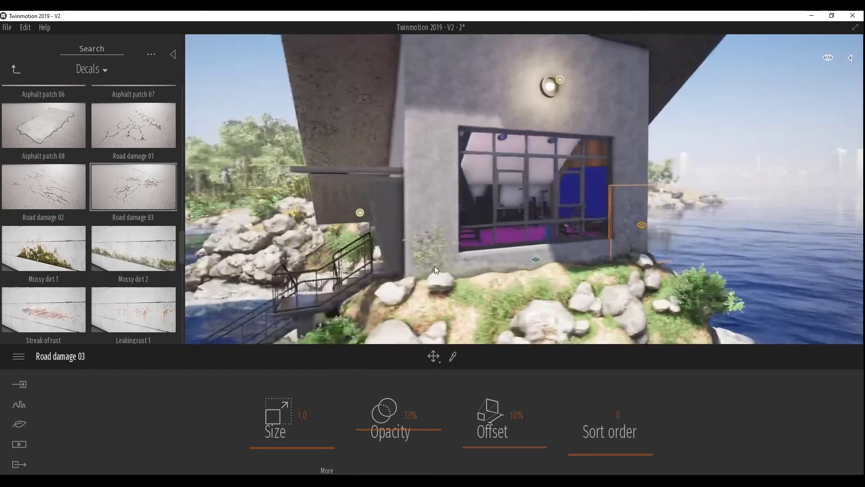
click(44, 184)
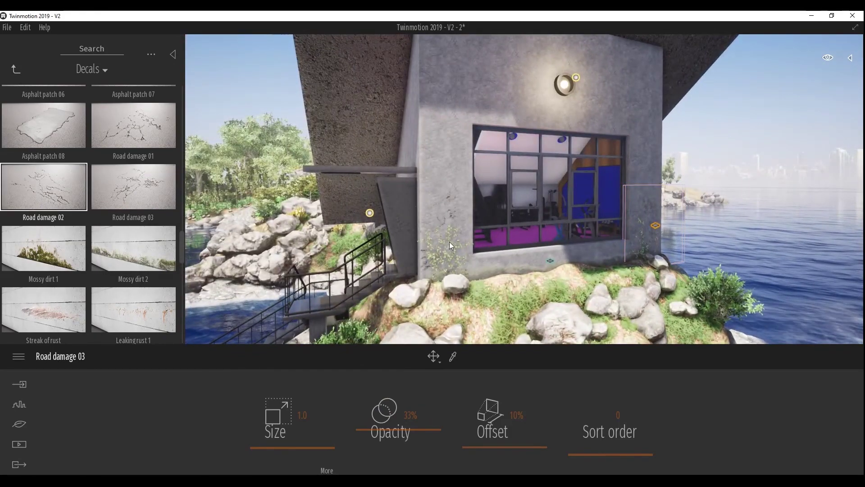
click(437, 233)
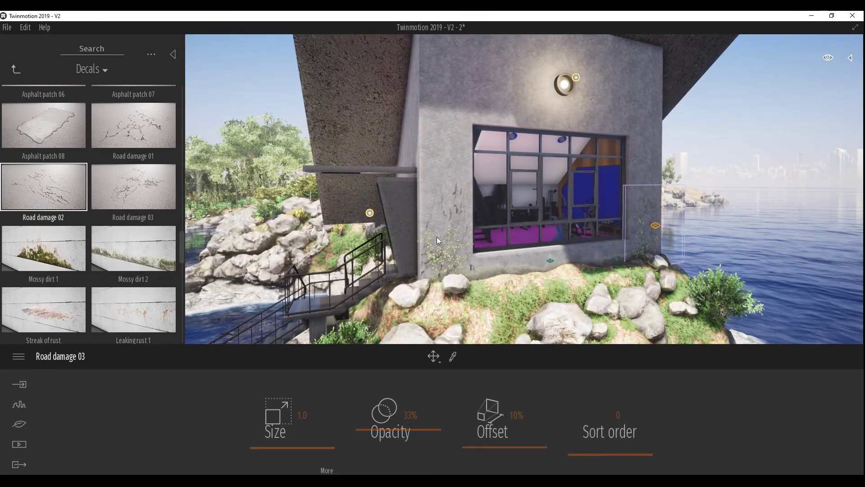
drag(358, 396, 345, 414)
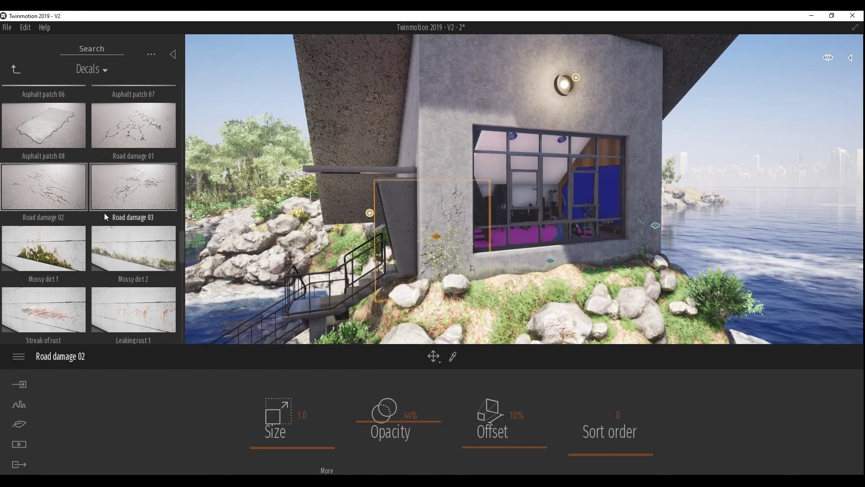
scroll(105, 211, up, 1)
scroll(106, 213, down, 2)
scroll(106, 212, down, 2)
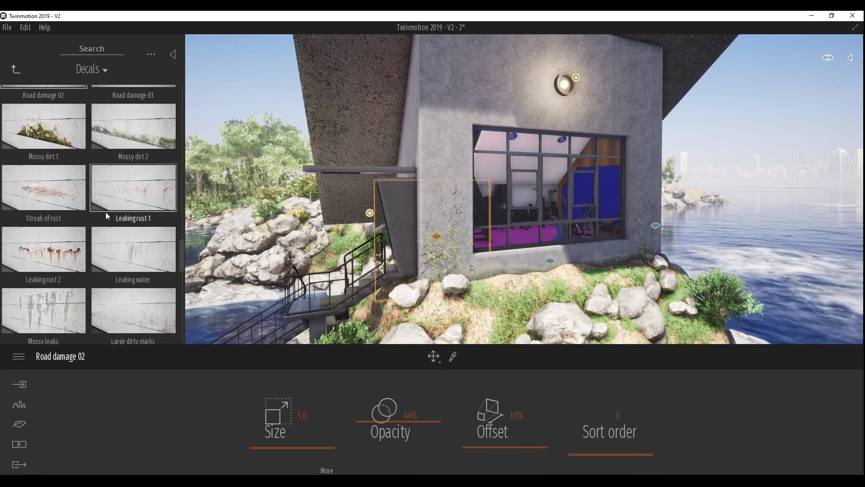
Place a Mossy leaks decal high on the upper concrete wall and adjust its position and opacity
drag(55, 277, 487, 72)
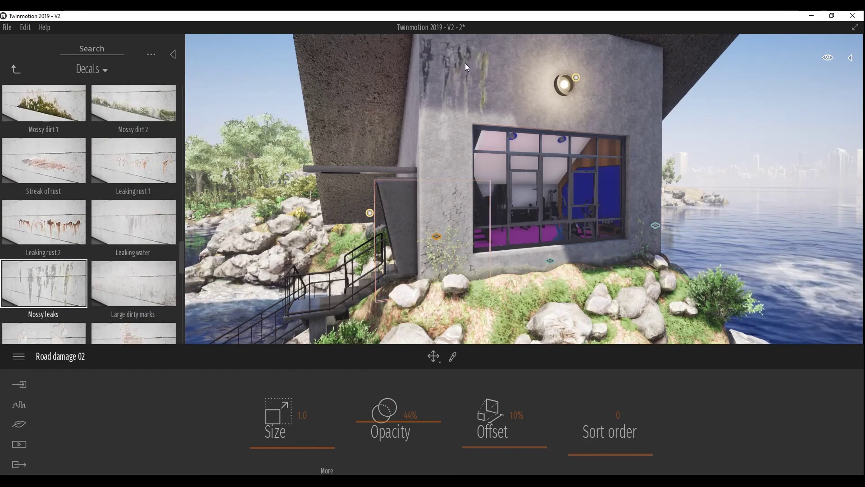
scroll(487, 72, up, 2)
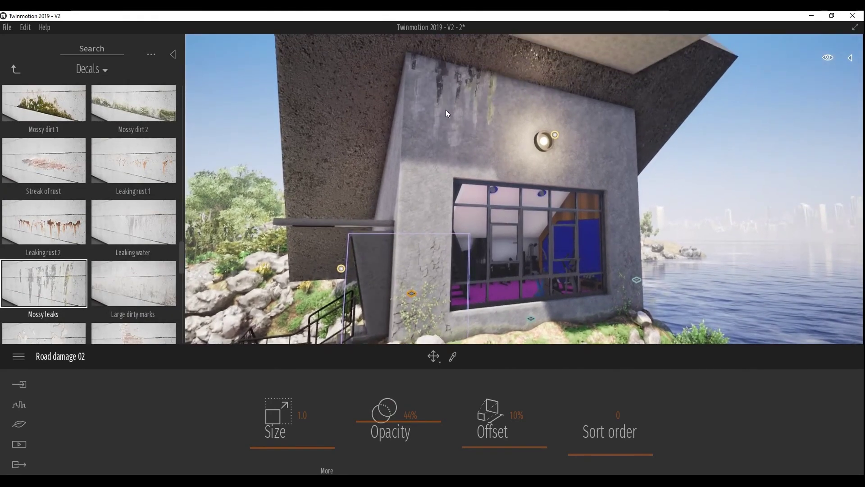
mouse_move(453, 126)
mouse_down()
mouse_move(452, 108)
mouse_move(458, 113)
mouse_up()
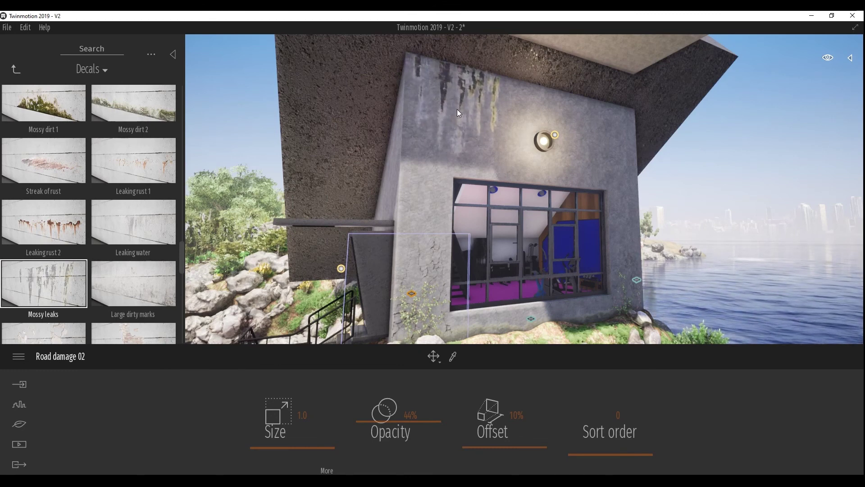
drag(363, 394, 366, 435)
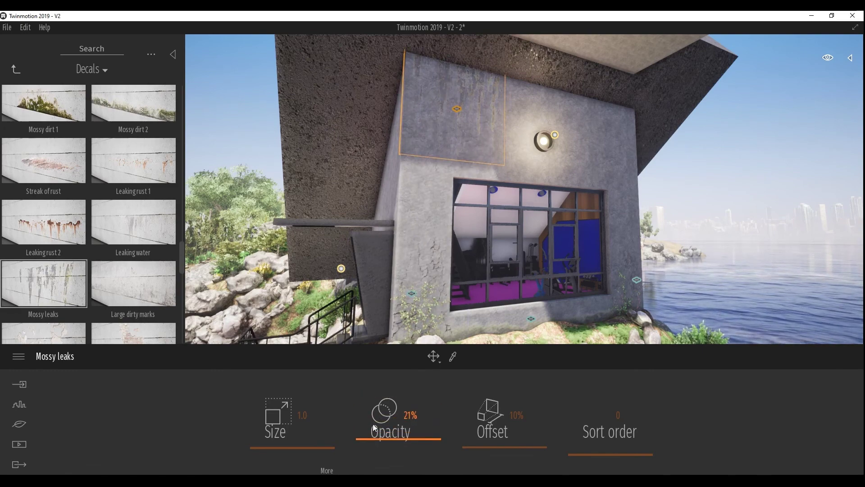
right_drag(480, 211, 358, 184)
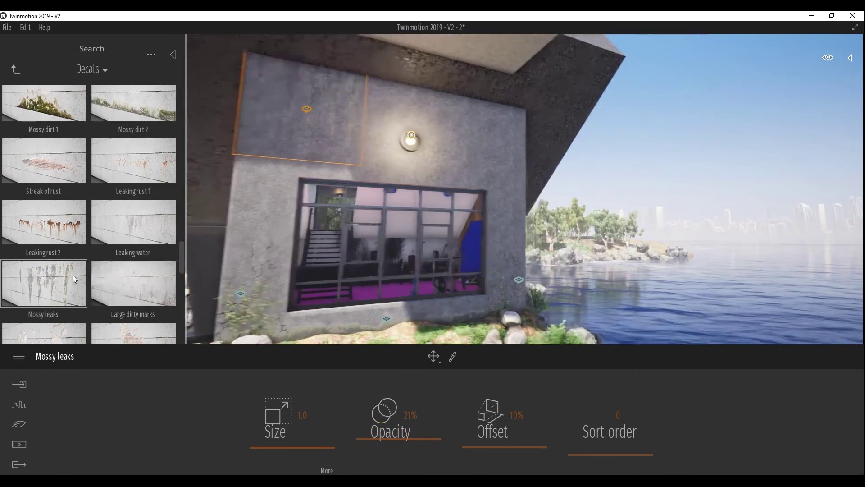
drag(418, 138, 466, 143)
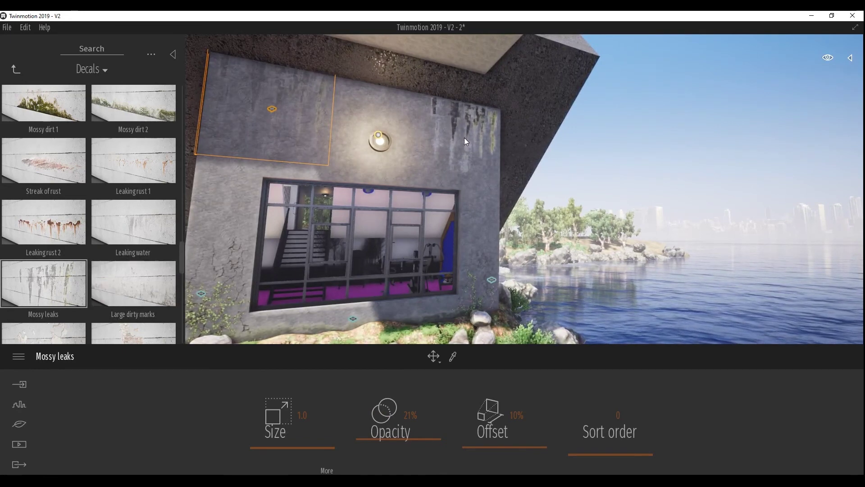
mouse_move(390, 430)
mouse_down()
mouse_move(384, 389)
mouse_move(369, 439)
mouse_up()
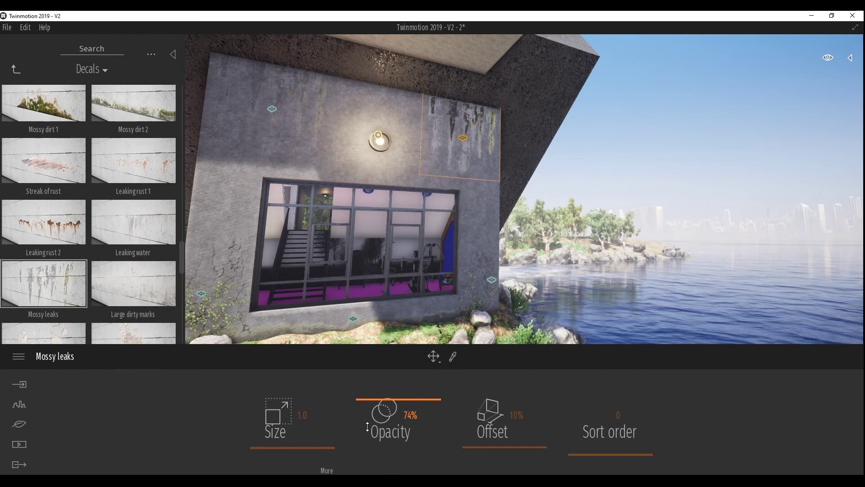
Add more Mossy leaks stains above the lamp and fade them to about 30–33% opacity
click(374, 110)
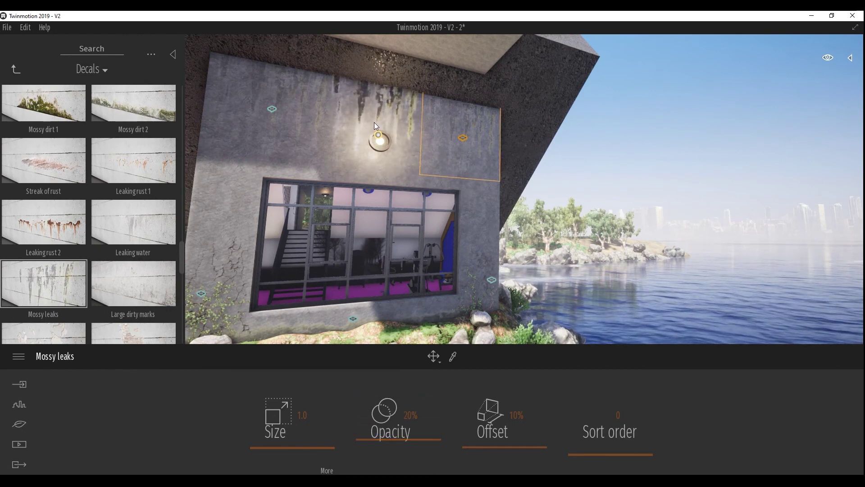
click(373, 127)
click(373, 125)
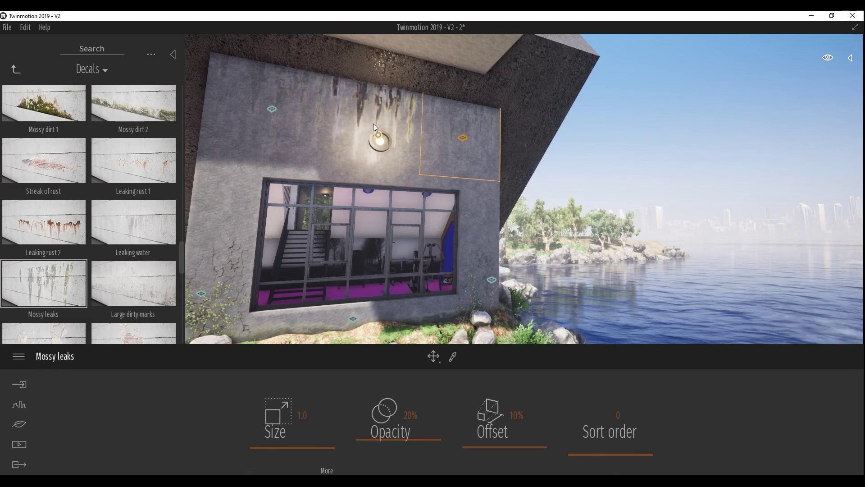
drag(363, 396, 364, 432)
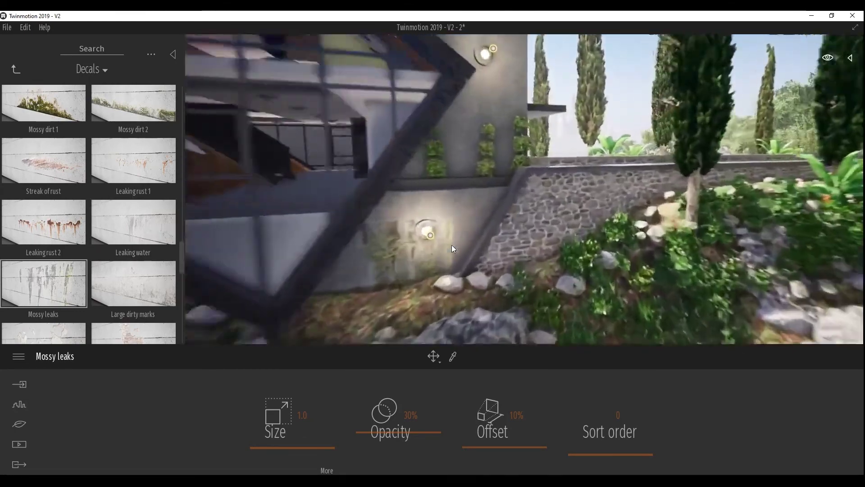
Place a Mossy leaks stain around the lower lamp at about 34% opacity
drag(451, 245, 404, 232)
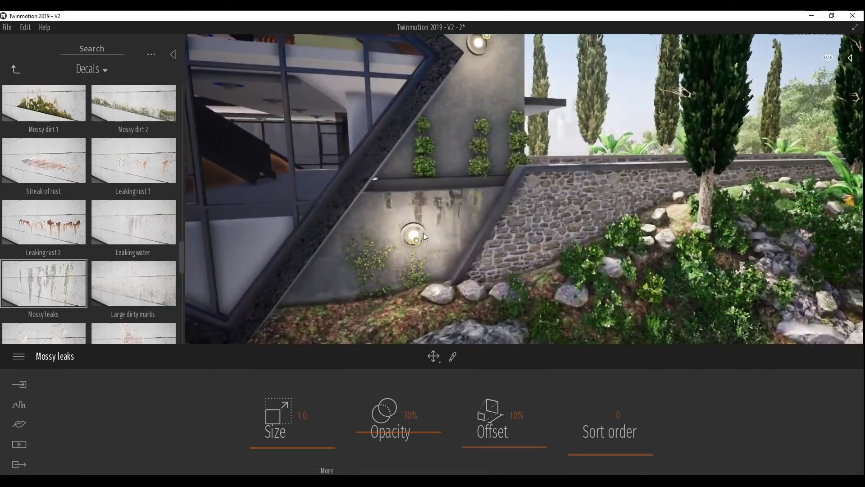
drag(403, 232, 394, 231)
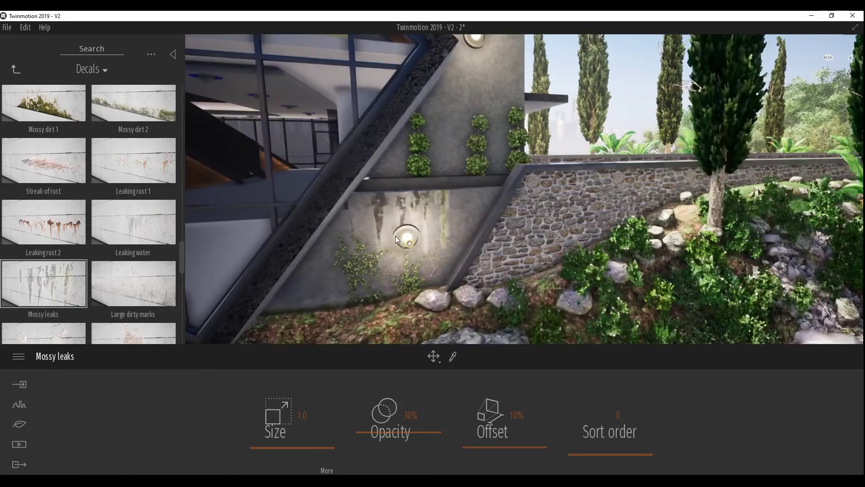
click(394, 231)
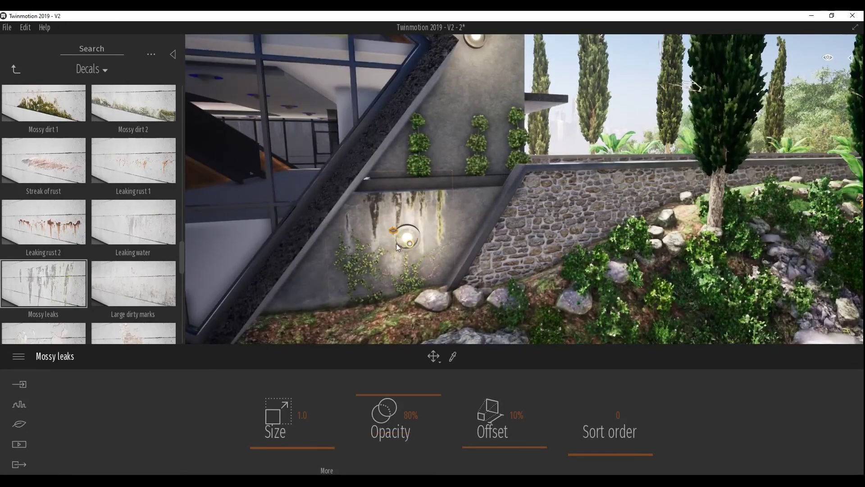
drag(365, 395, 430, 328)
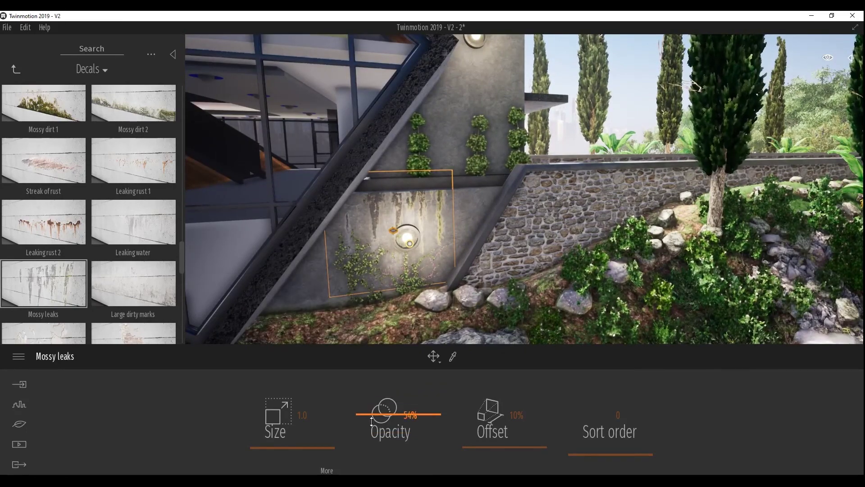
Add another Mossy leaks stain by the wall light near the water at 41% opacity
key(Down)
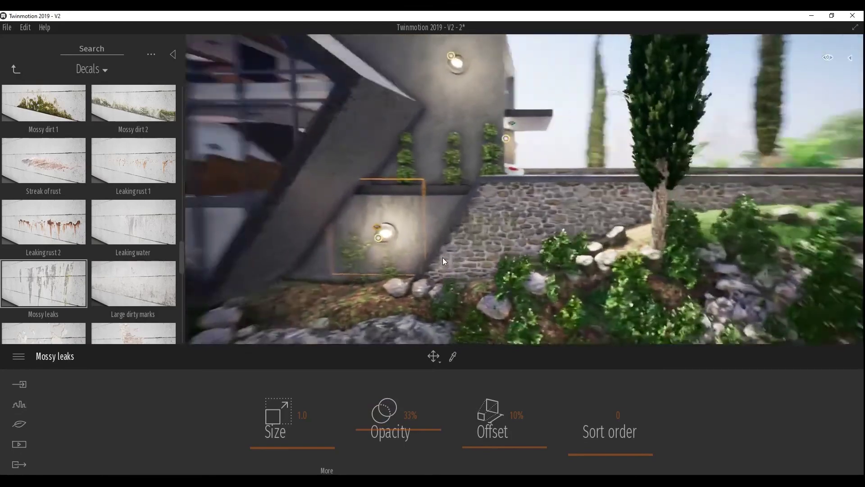
key(Down)
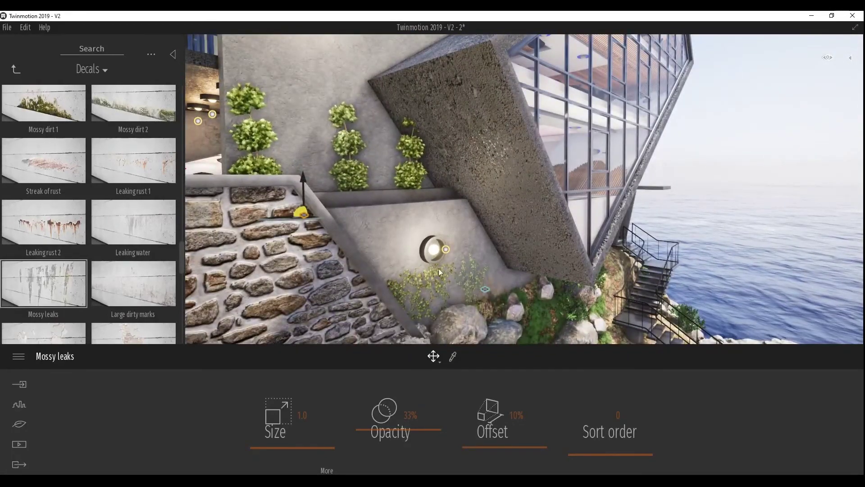
drag(63, 279, 405, 266)
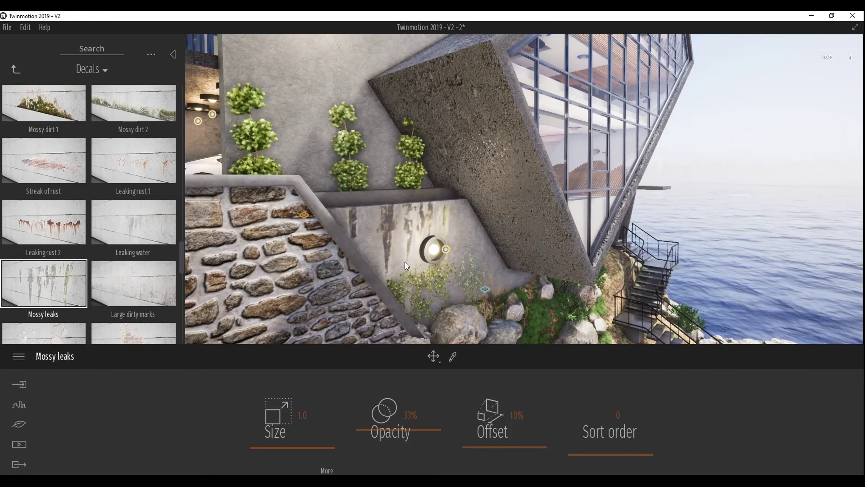
drag(362, 395, 371, 415)
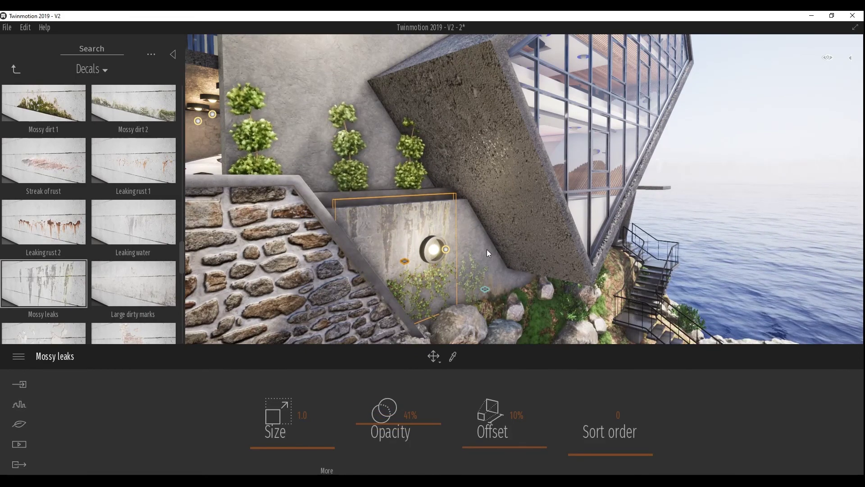
key(Down)
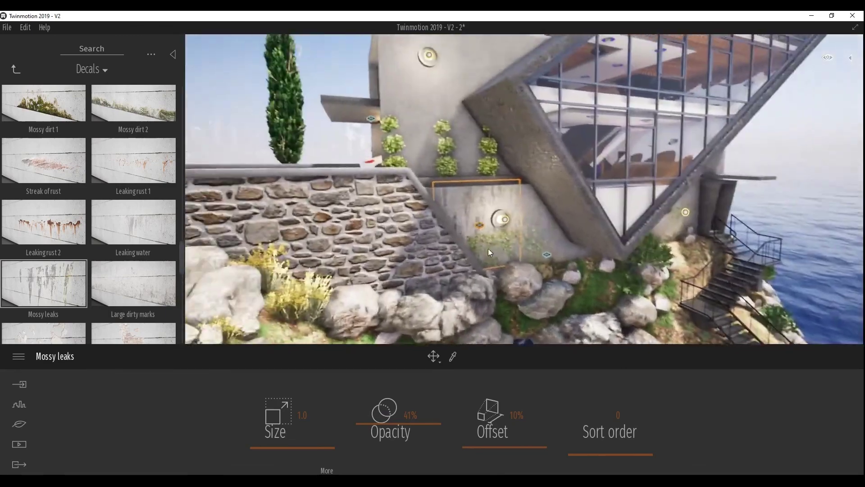
key(Left)
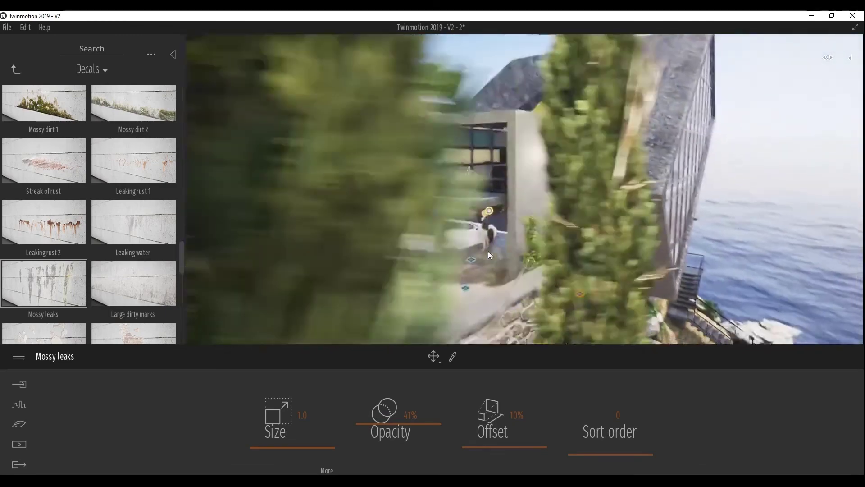
key(Up)
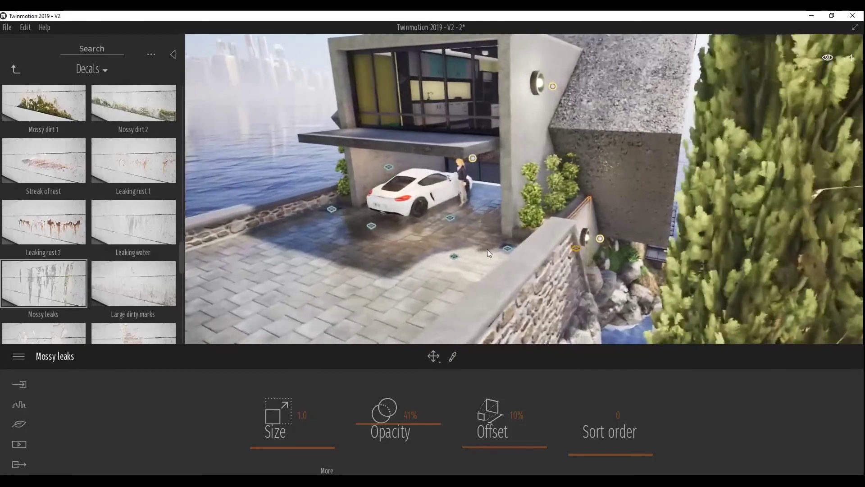
key(Right)
key(Left)
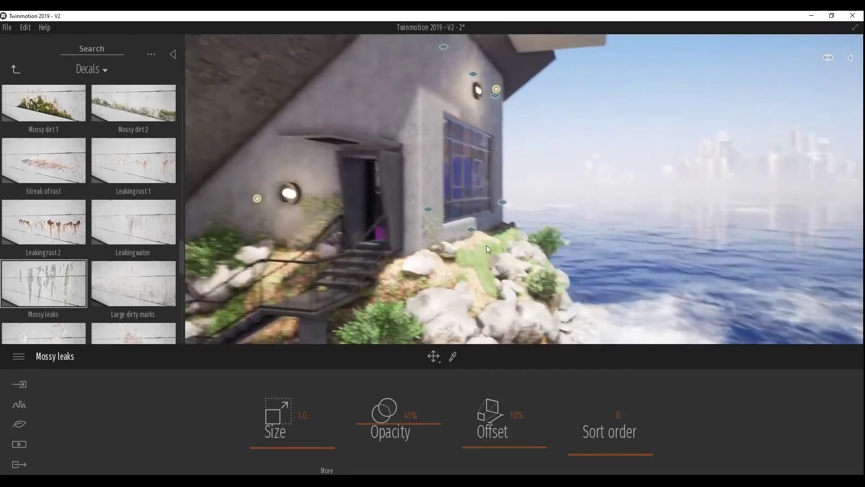
key(Left)
key(Left)
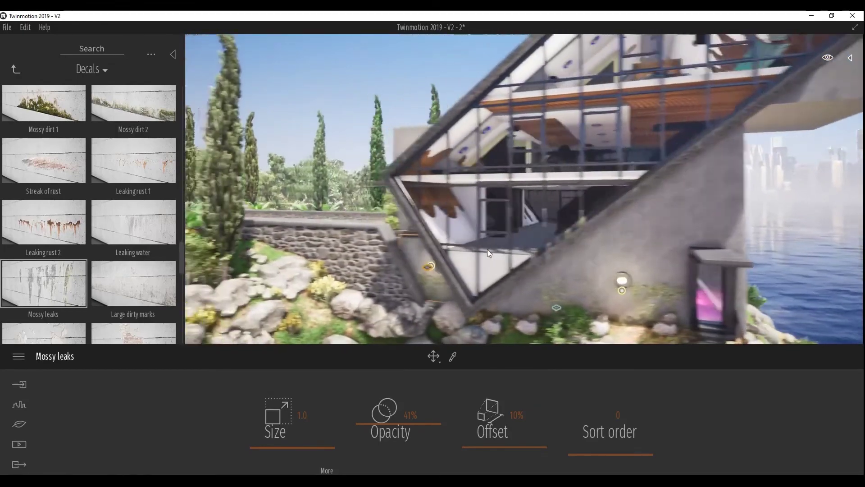
key(Left)
key(Left)
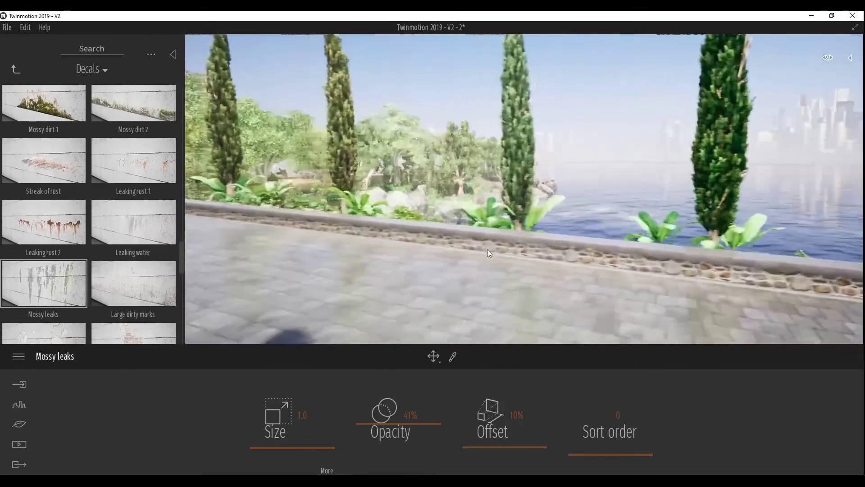
key(Left)
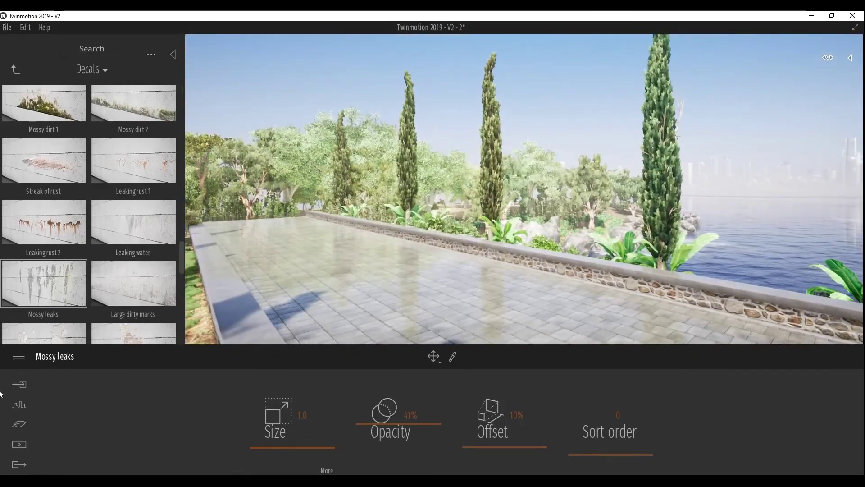
In the Nature lighting settings, set both sun and ambient intensity to 1.50
click(15, 409)
click(18, 425)
click(452, 421)
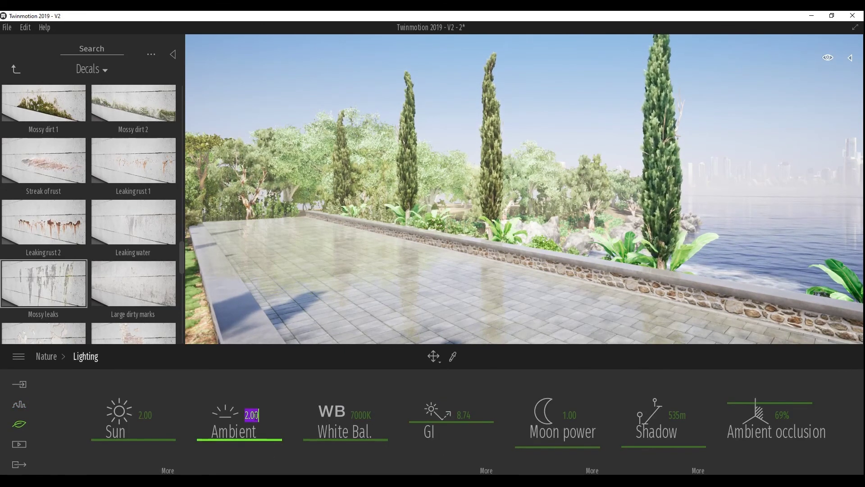
text(.50)
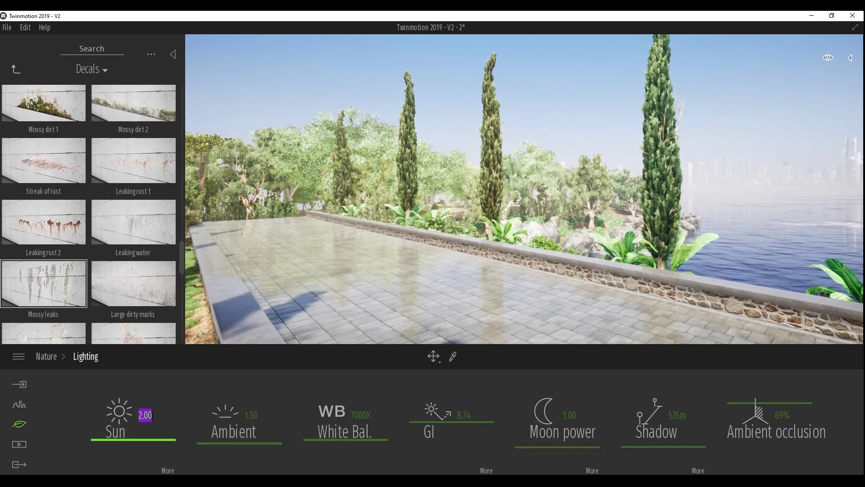
key(Return)
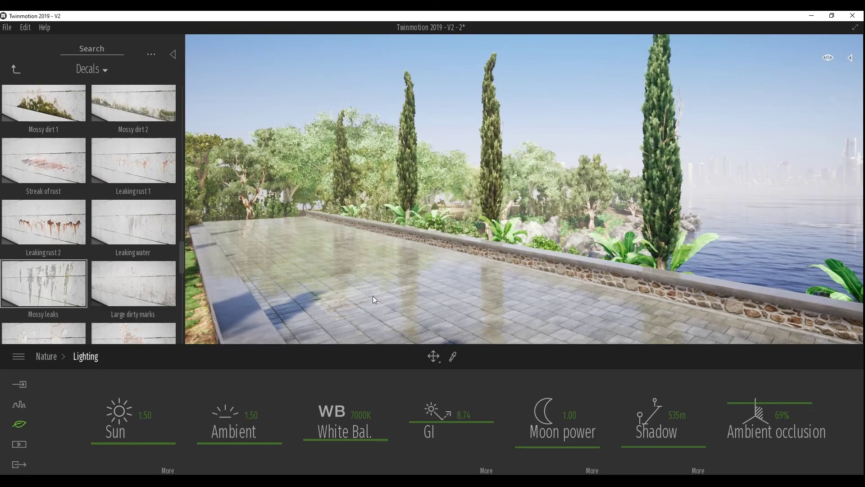
mouse_move(383, 299)
mouse_down()
mouse_move(586, 297)
mouse_move(631, 279)
mouse_move(563, 262)
mouse_up()
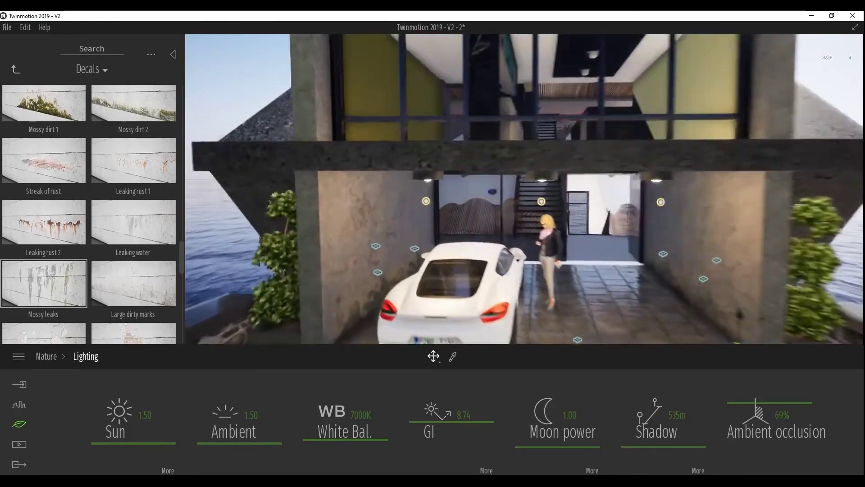